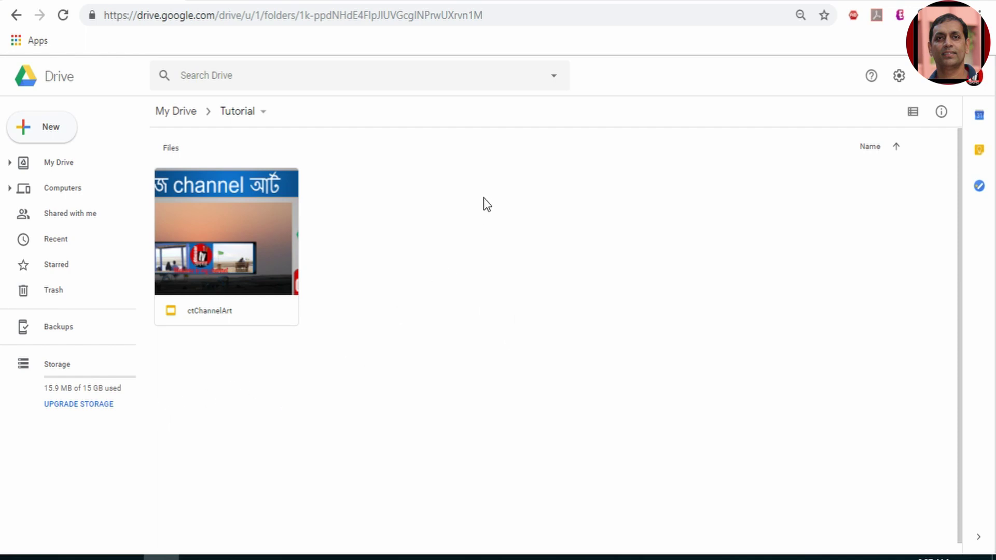
# Create a new Google Sheets spreadsheet in the Tutorial folder and switch to its Untitled tab.
pyautogui.rightClick(468, 188)
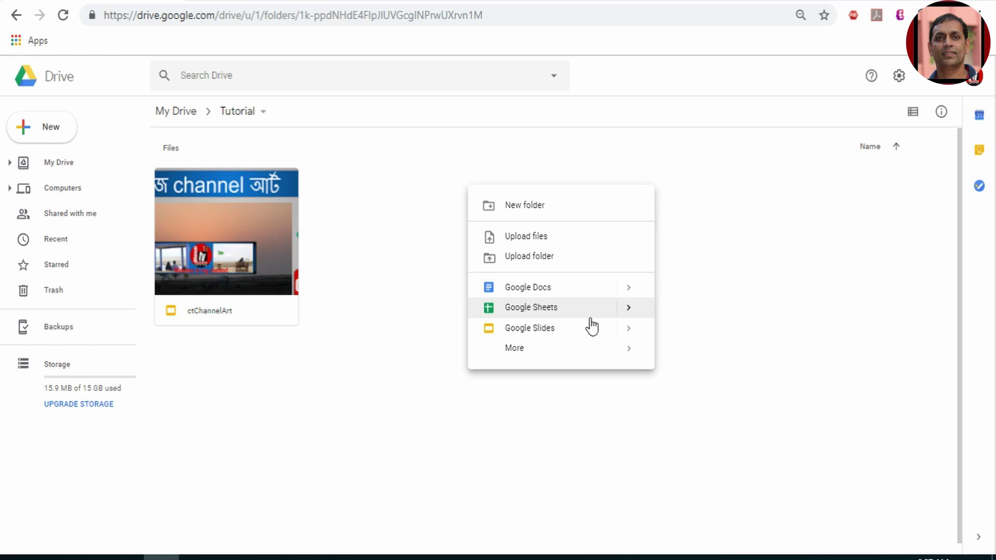
pyautogui.click(46, 127)
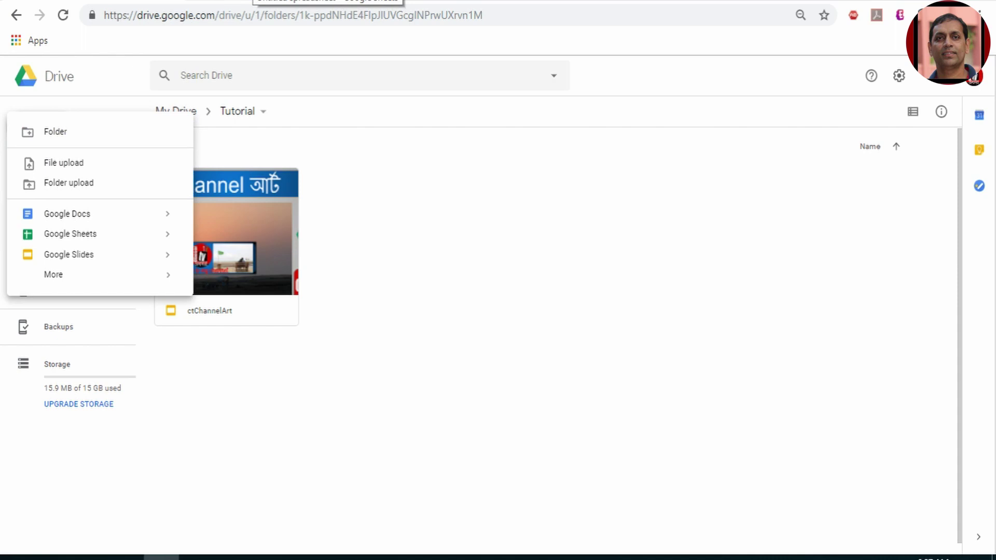
pyautogui.click(327, 2)
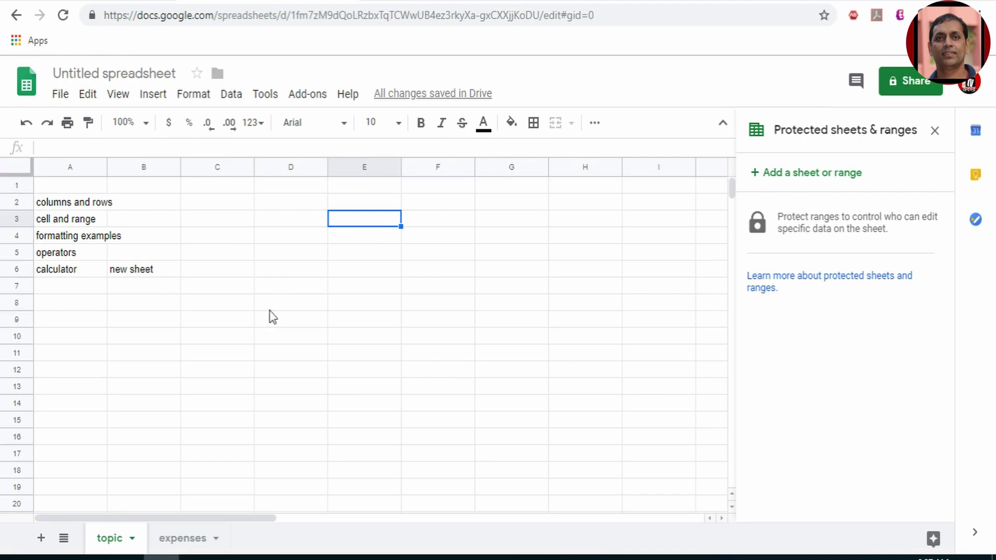
# Enter the labels D3, E3 and F4 into their matching cells.
pyautogui.click(286, 219)
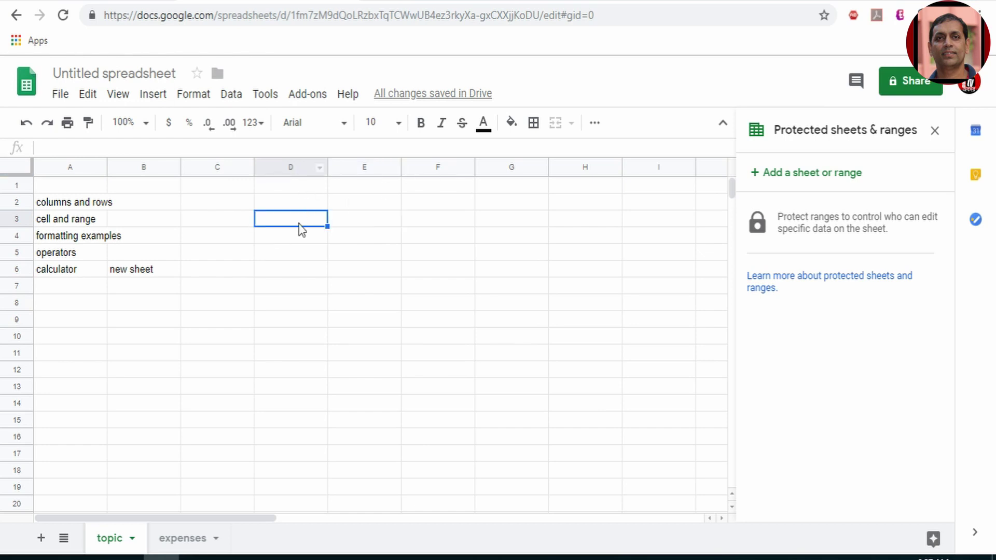
pyautogui.write('D')
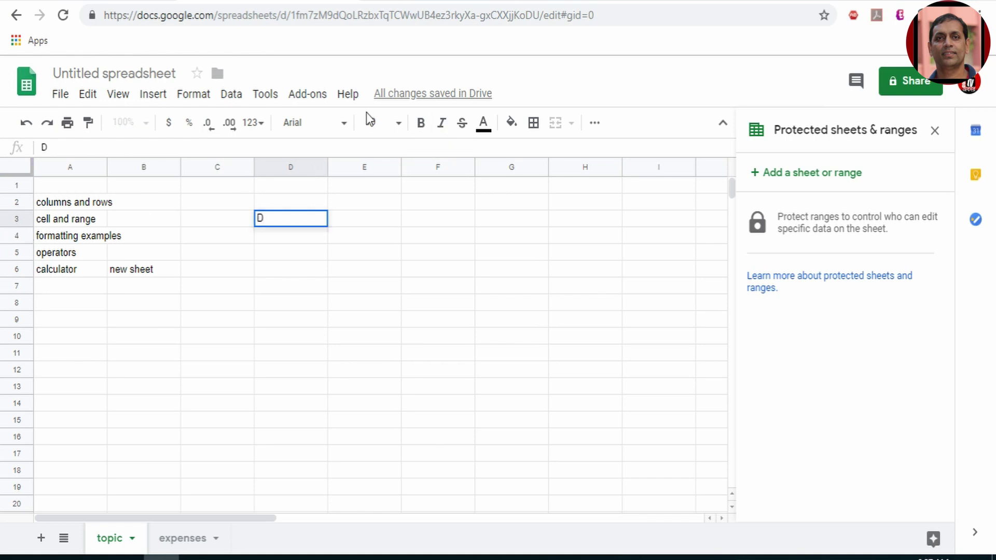
pyautogui.write('3')
pyautogui.press('Tab')
pyautogui.write('E')
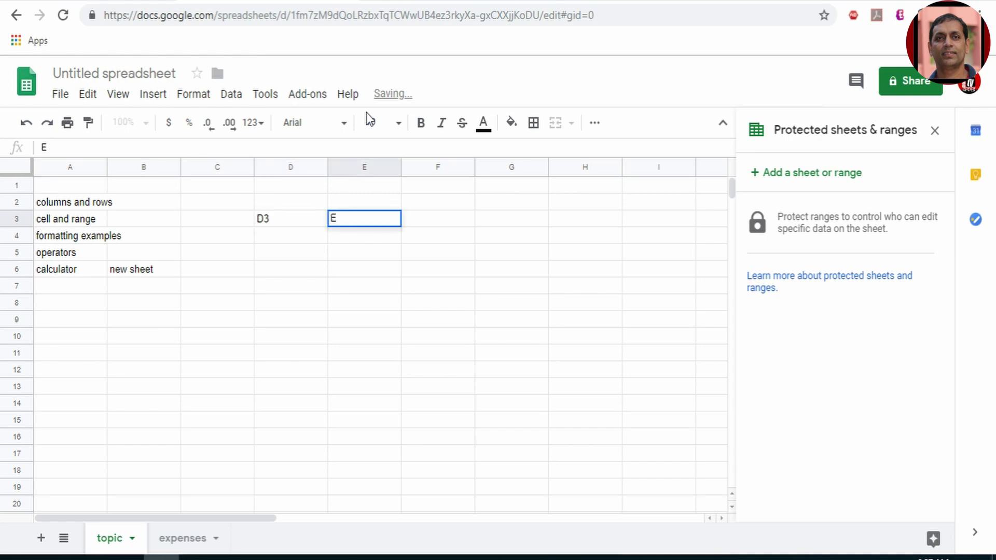
pyautogui.write('3')
pyautogui.press('Tab')
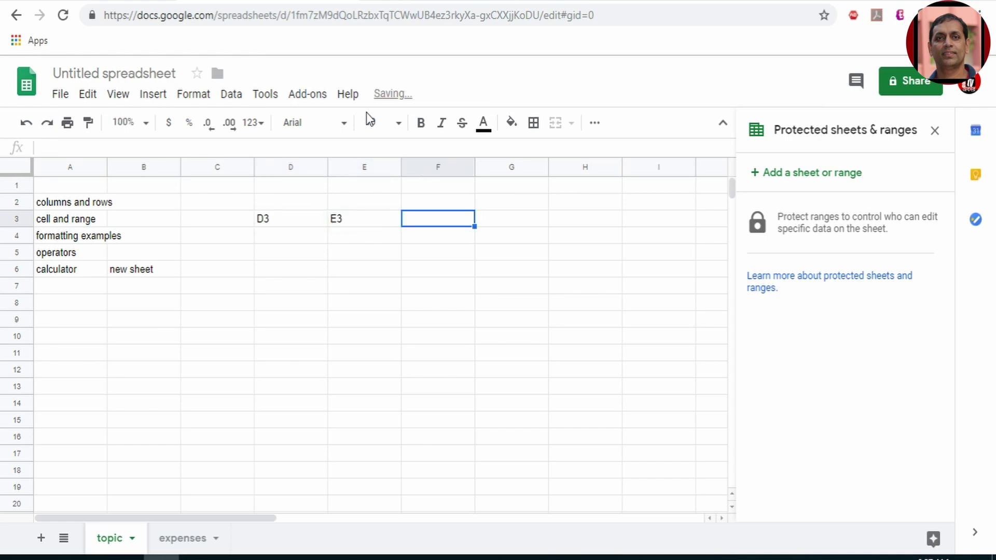
pyautogui.press('Down')
pyautogui.write('F')
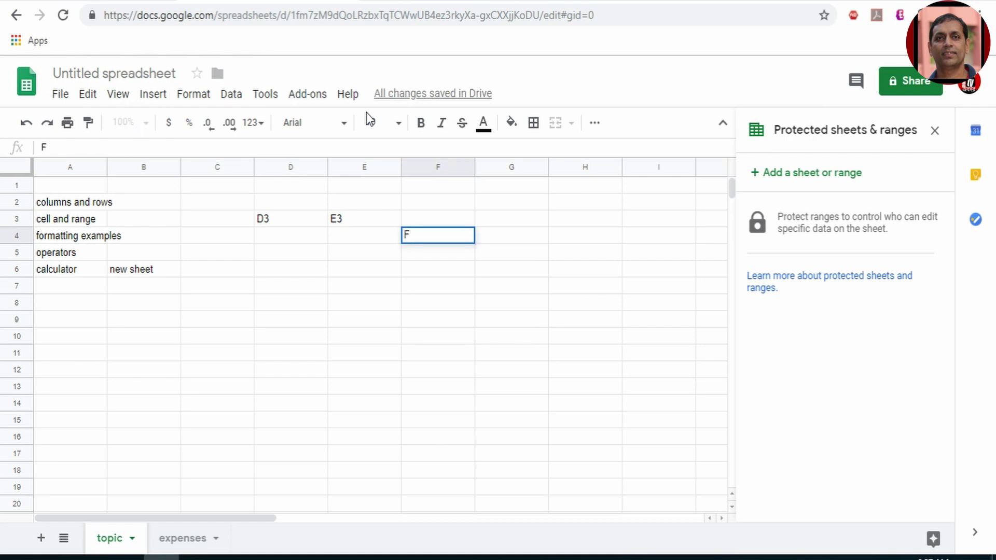
pyautogui.write('4')
pyautogui.press('Return')
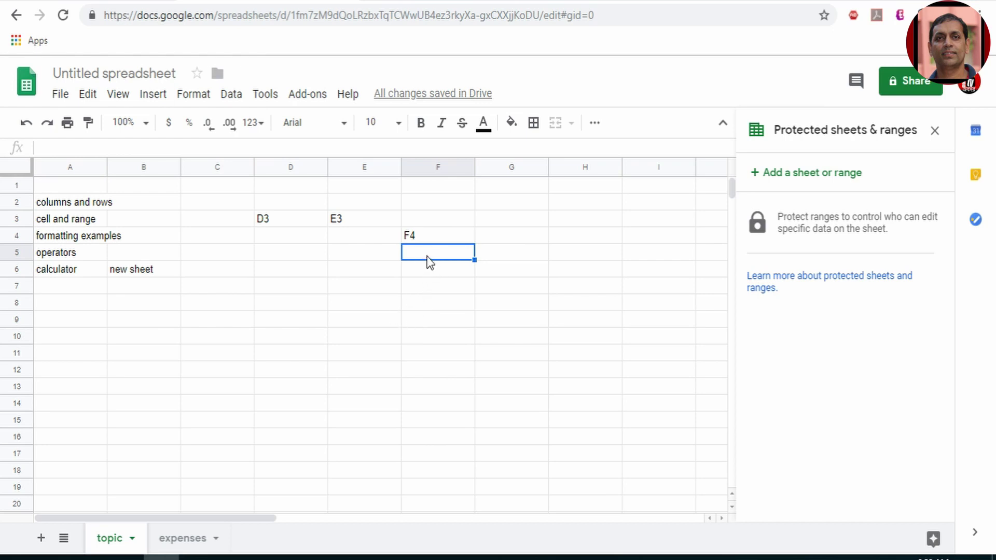
# Start and cancel a named range for F5:F10, then undo the F4 entry.
pyautogui.moveTo(428, 262); pyautogui.dragTo(432, 341)
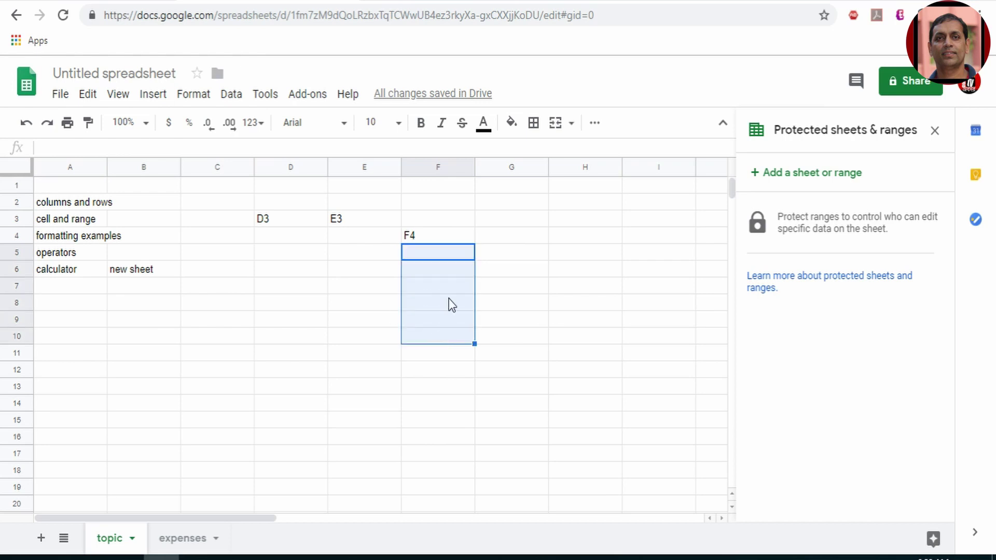
pyautogui.rightClick(444, 283)
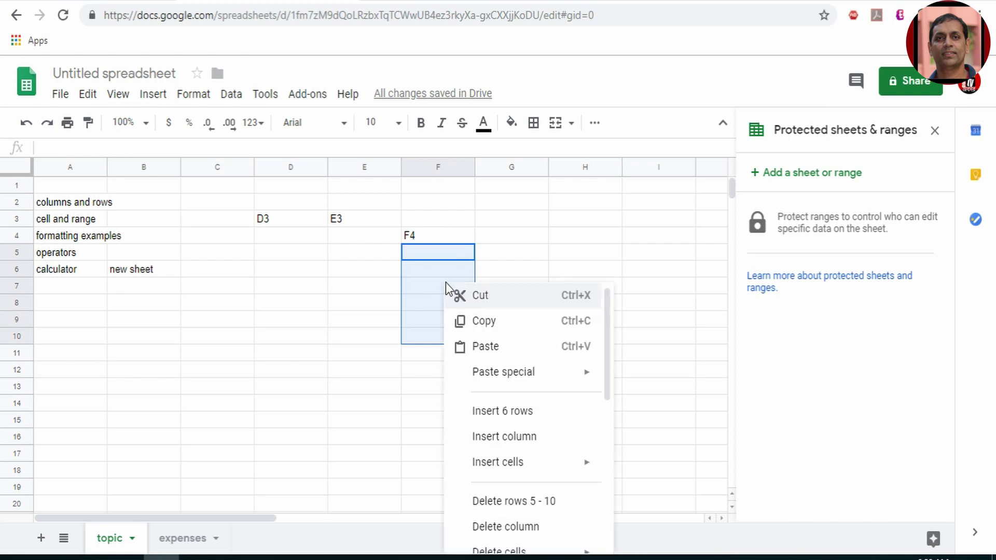
pyautogui.scroll(-5, 550, 472)
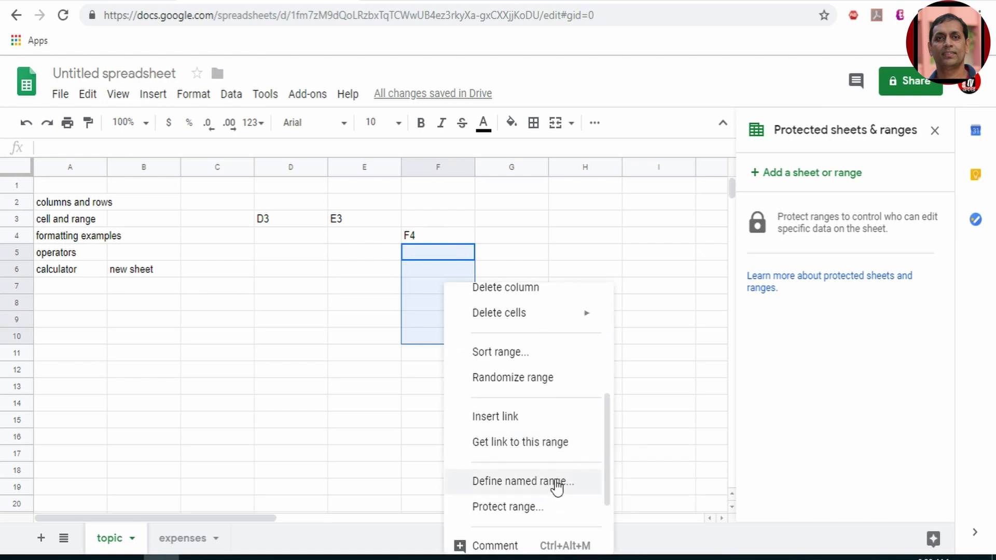
pyautogui.click(553, 483)
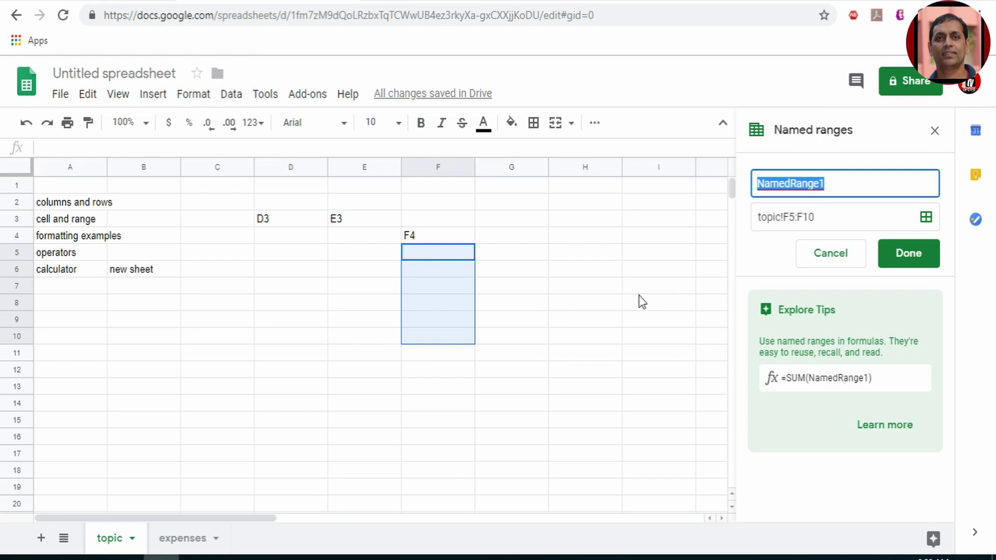
pyautogui.click(832, 263)
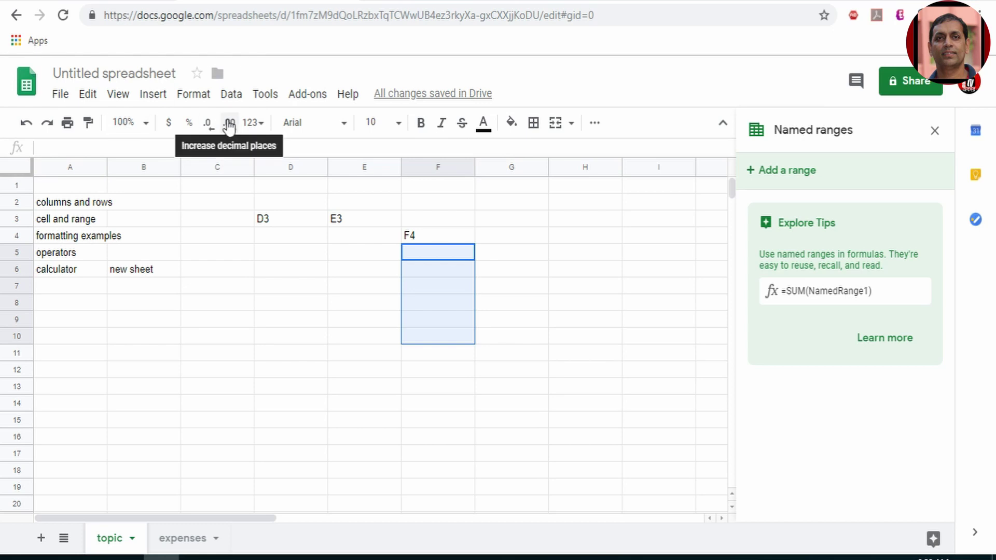
pyautogui.click(25, 125)
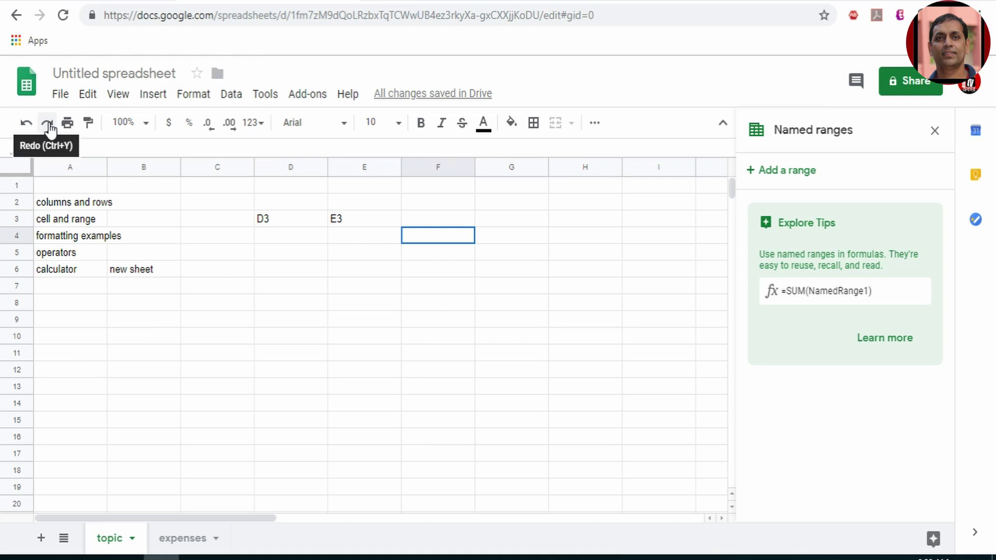
# Restore the F4 entry and give A2 yellow text on a blue fill.
pyautogui.click(48, 125)
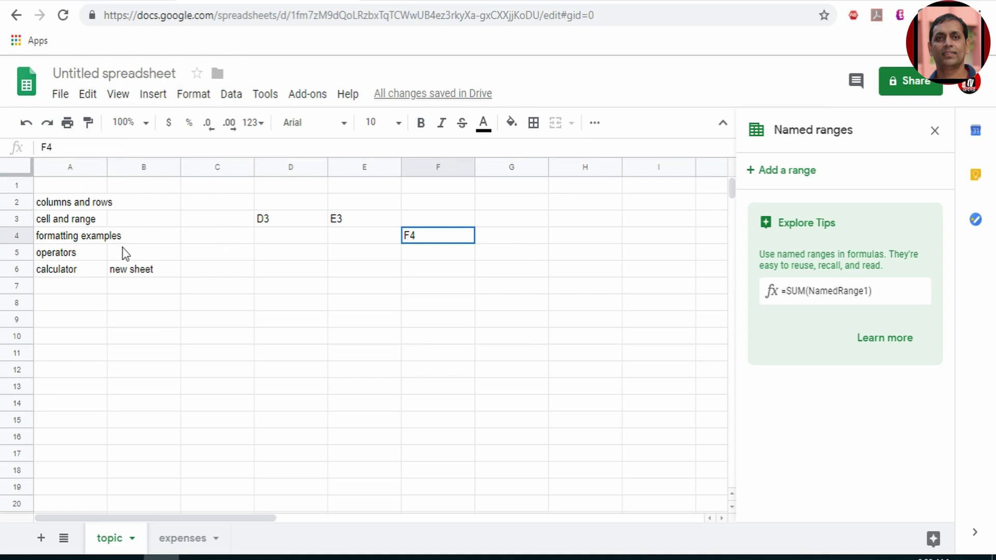
pyautogui.click(59, 202)
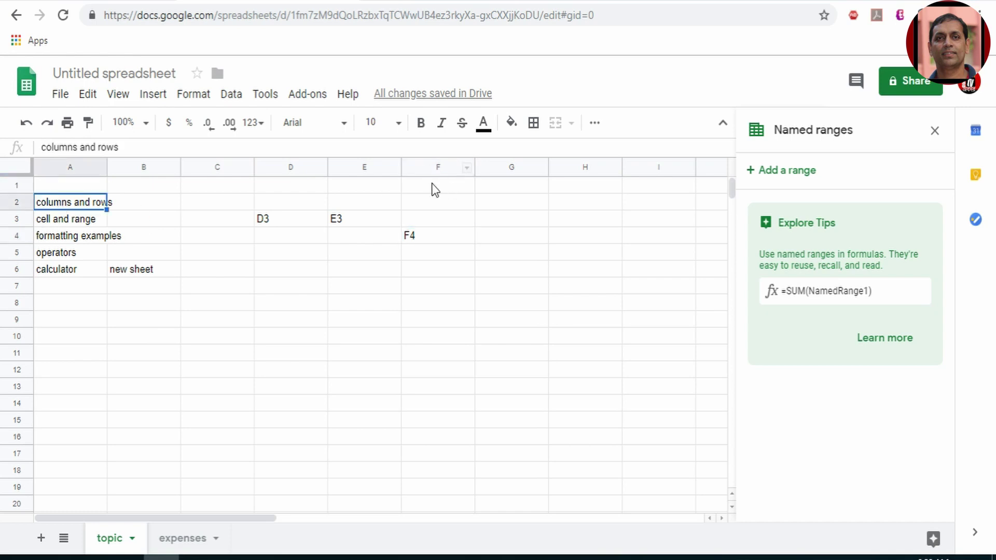
pyautogui.click(482, 128)
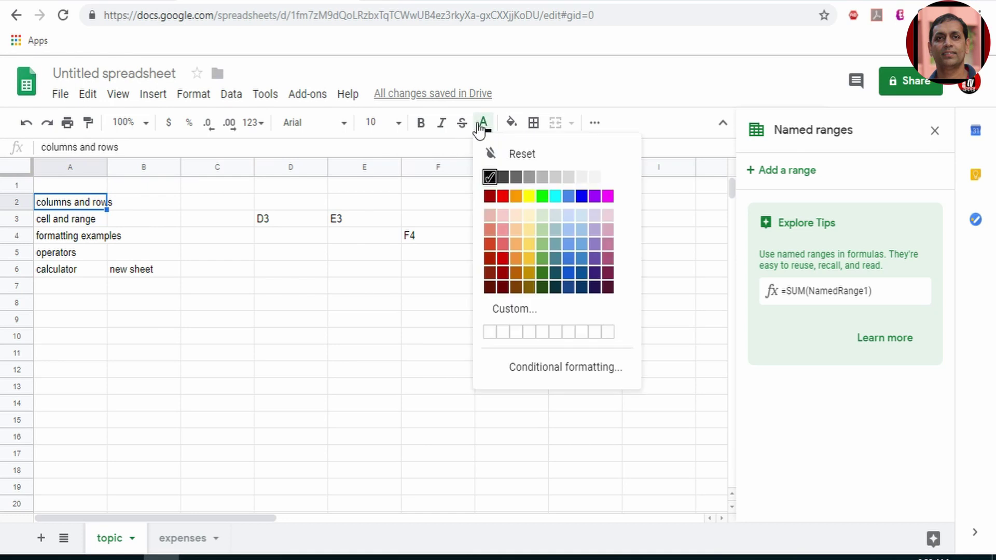
pyautogui.click(529, 197)
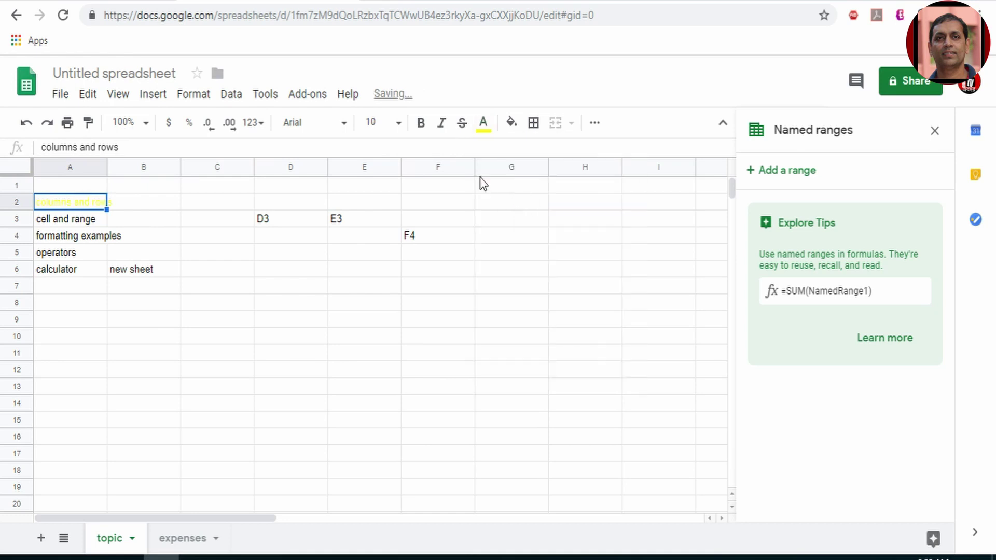
pyautogui.click(512, 123)
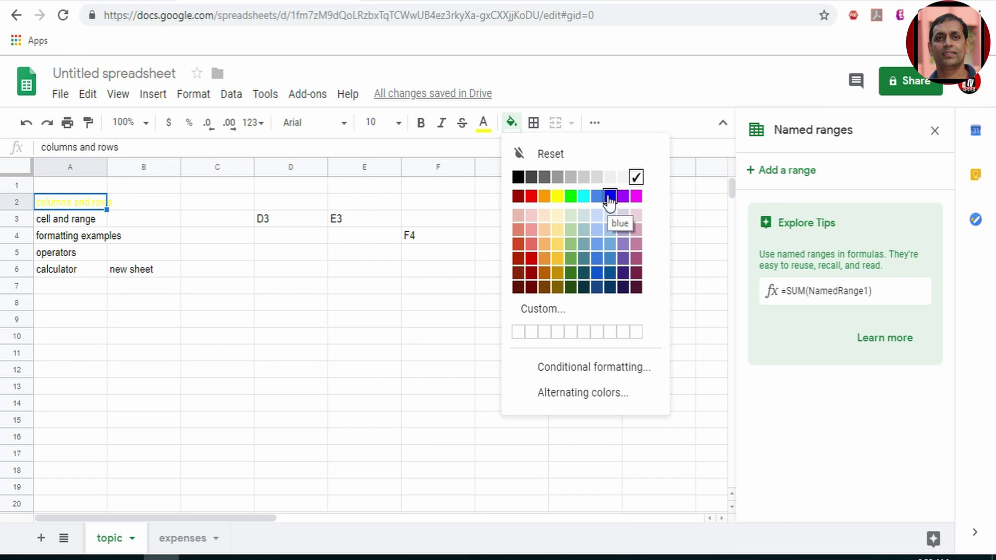
pyautogui.click(610, 197)
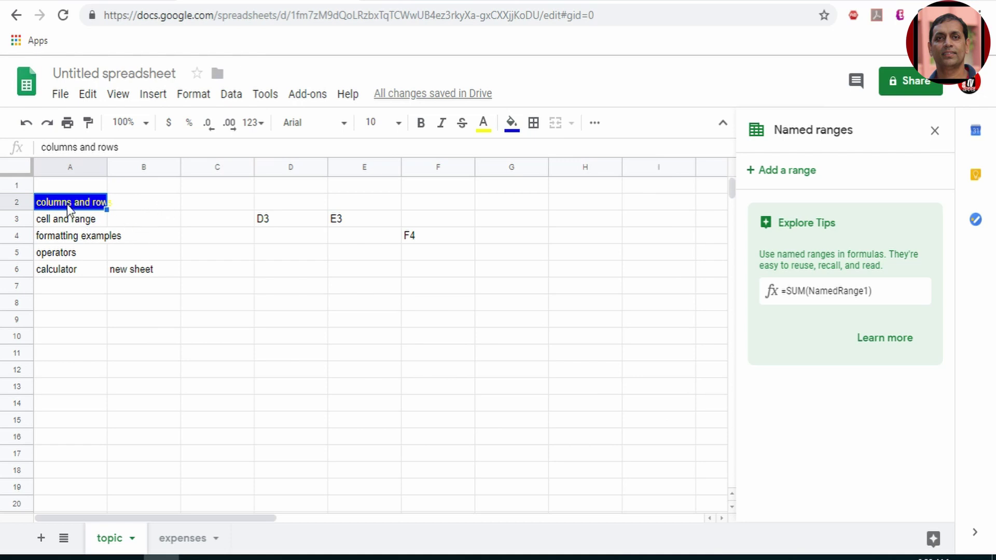
# Copy A2's formatting onto C2:C6 and enter 'example' in C2.
pyautogui.click(88, 123)
pyautogui.moveTo(211, 202); pyautogui.dragTo(215, 275)
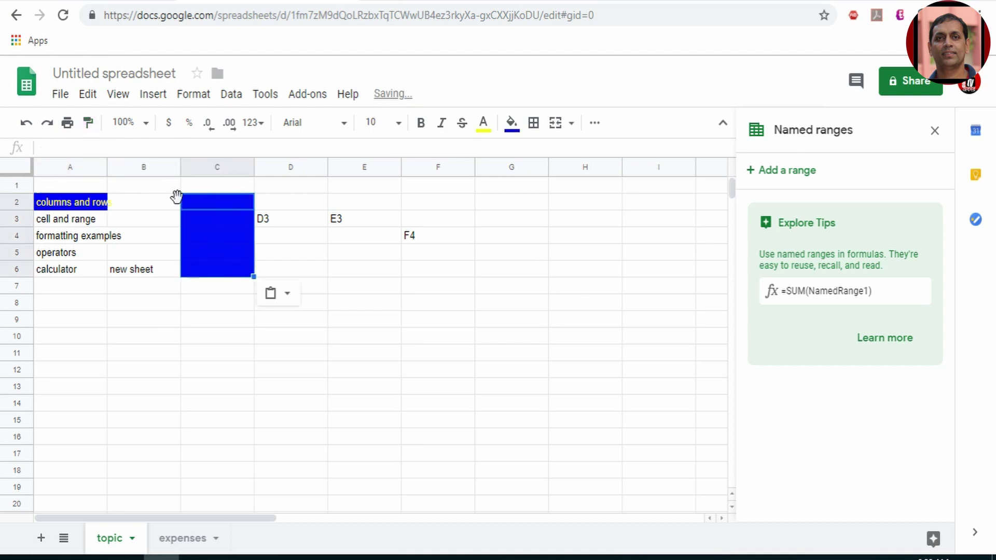
pyautogui.click(200, 199)
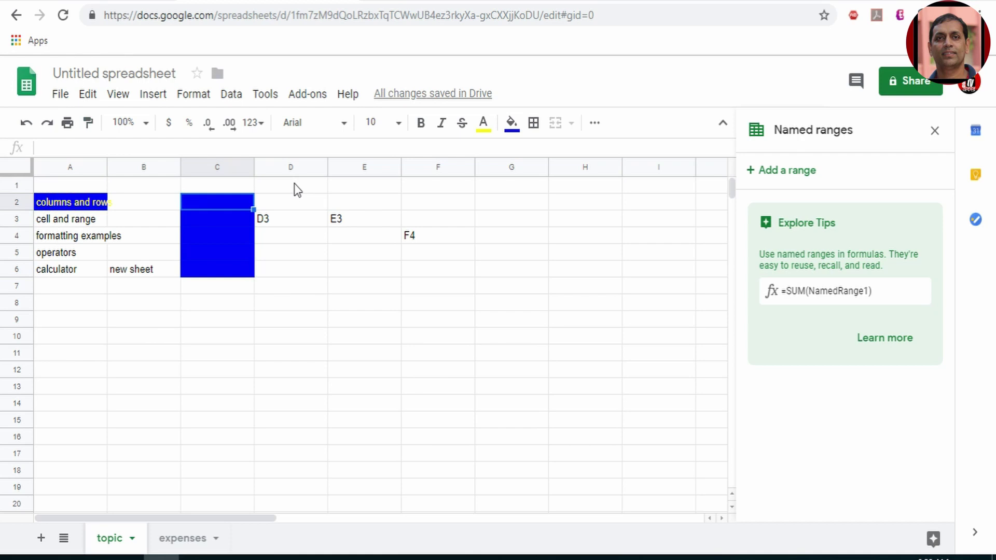
pyautogui.write('examin')
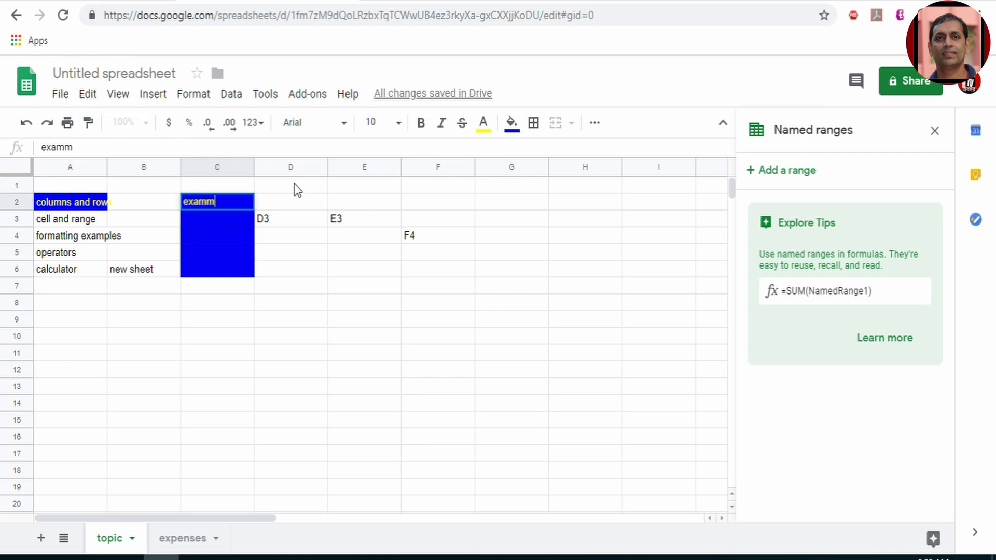
pyautogui.press('BackSpace')
pyautogui.press('BackSpace')
pyautogui.write('ple')
pyautogui.press('Return')
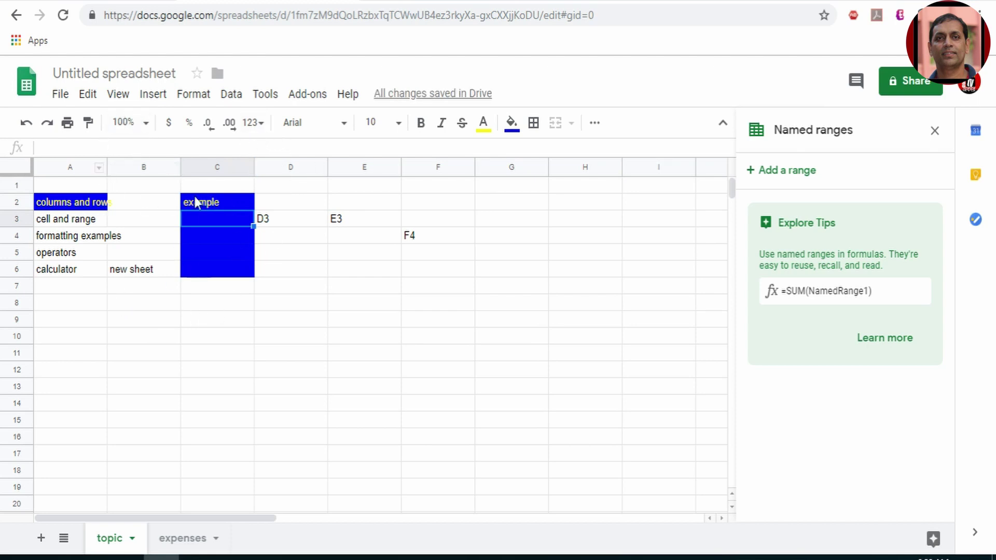
# Zoom the sheet to 200% and enter 23 in cell D4.
pyautogui.click(147, 124)
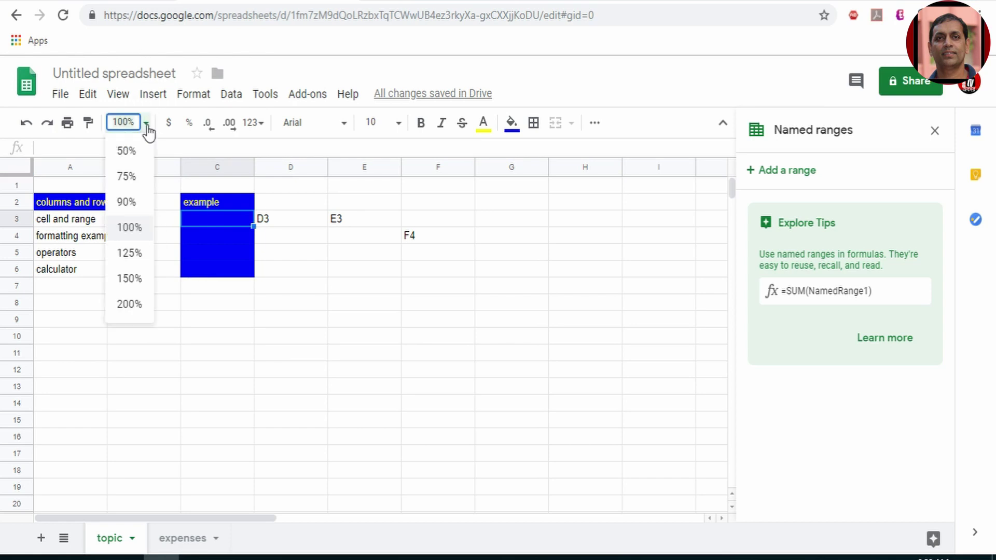
pyautogui.click(130, 178)
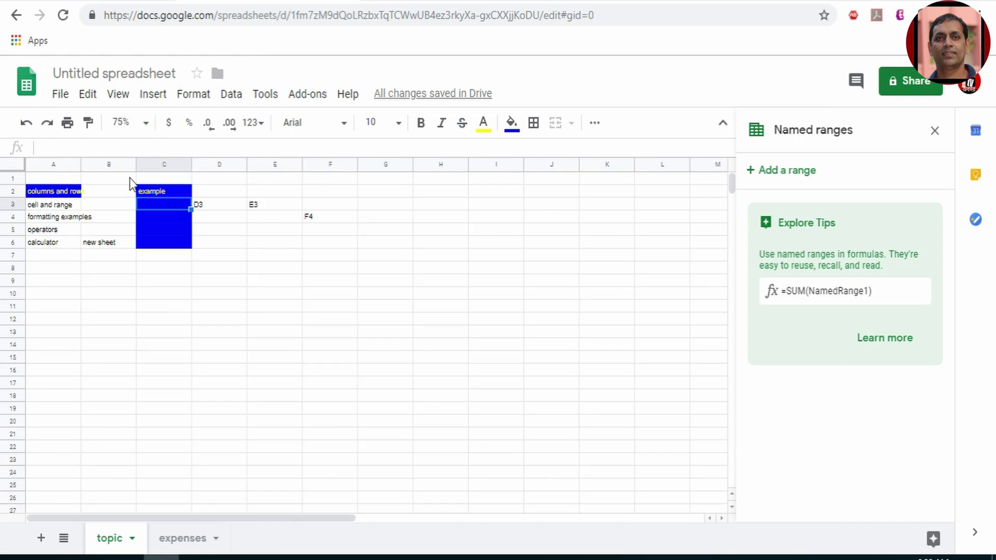
pyautogui.click(147, 125)
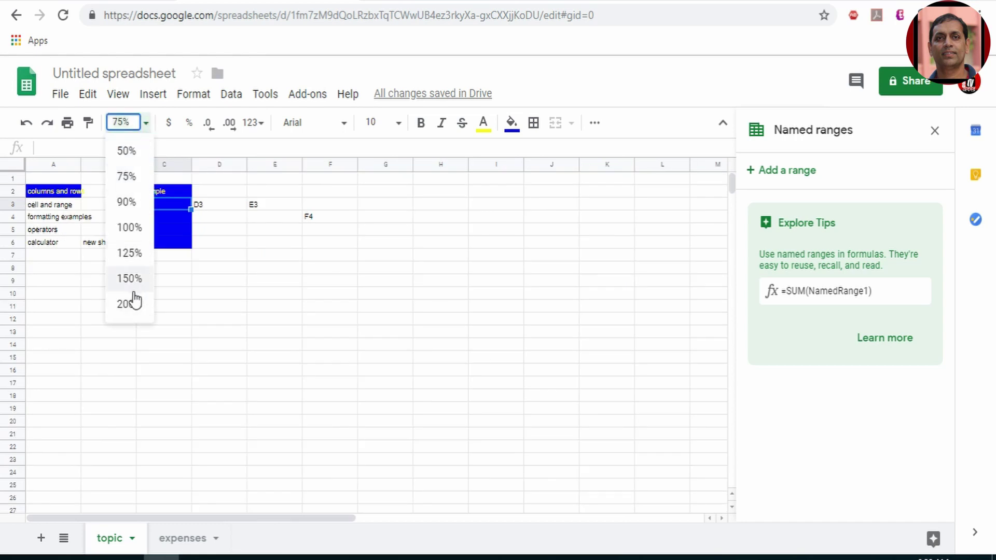
pyautogui.click(130, 307)
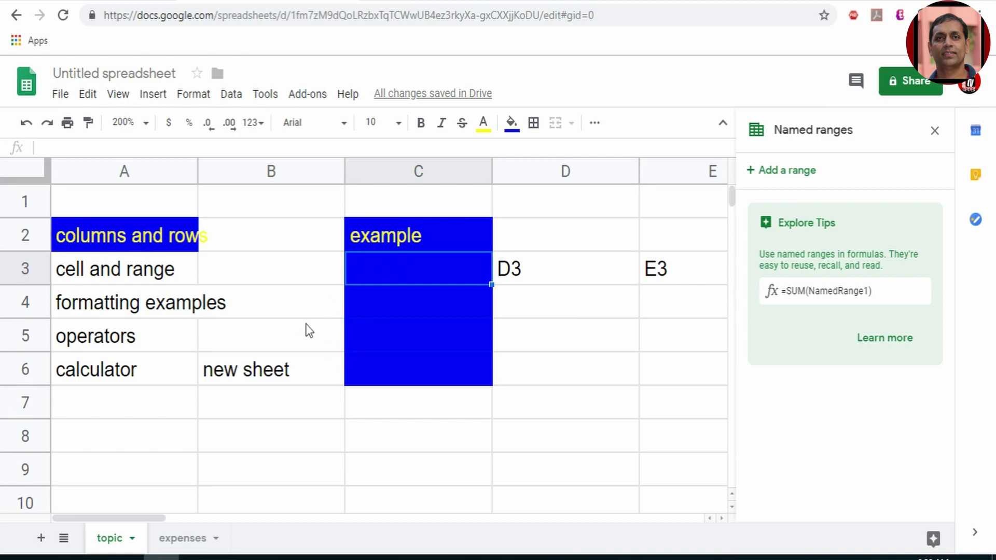
pyautogui.click(548, 310)
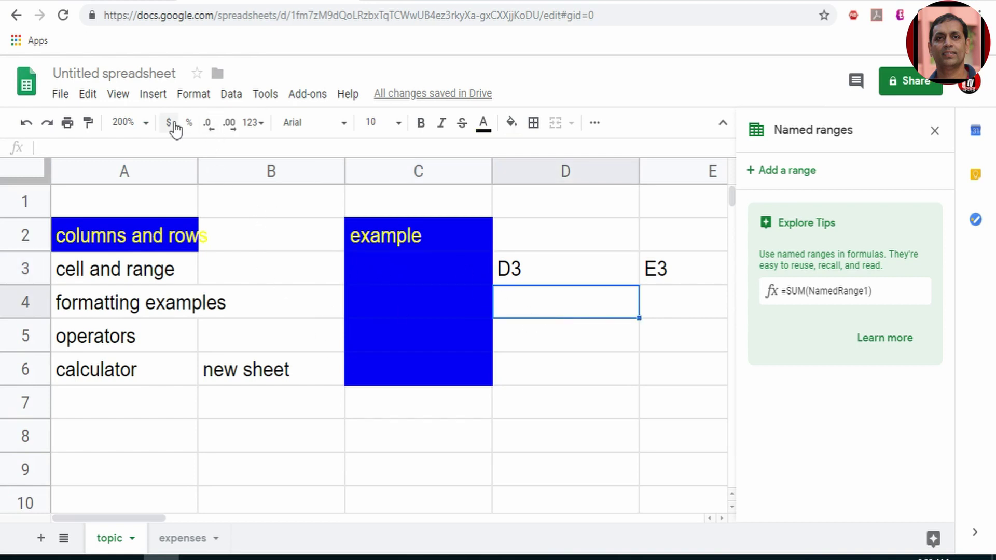
pyautogui.write('2')
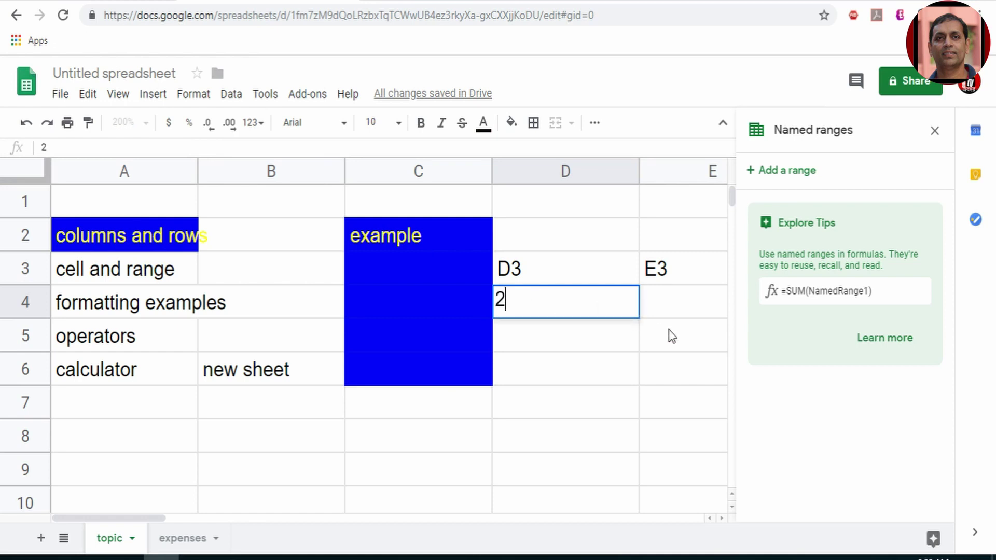
pyautogui.write('3')
pyautogui.press('Return')
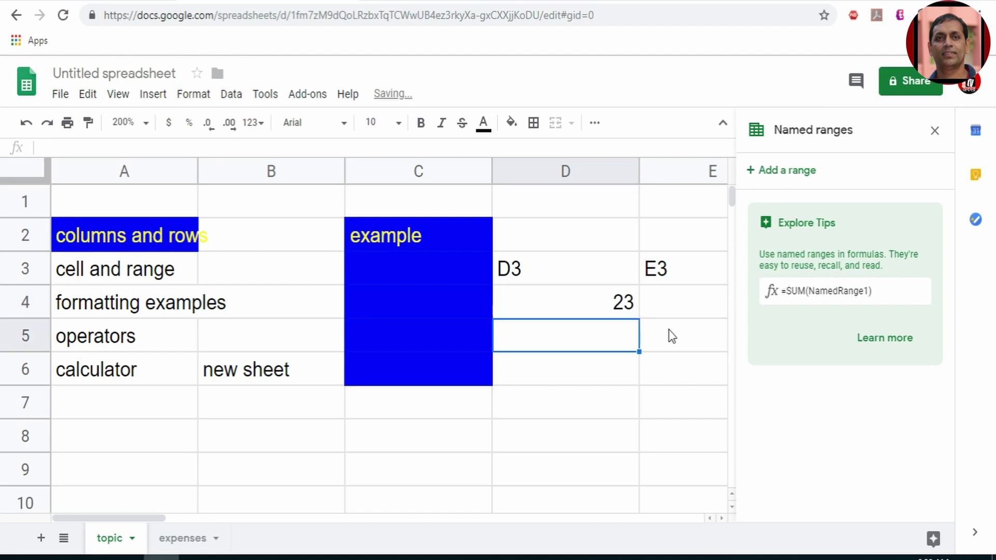
pyautogui.click(612, 311)
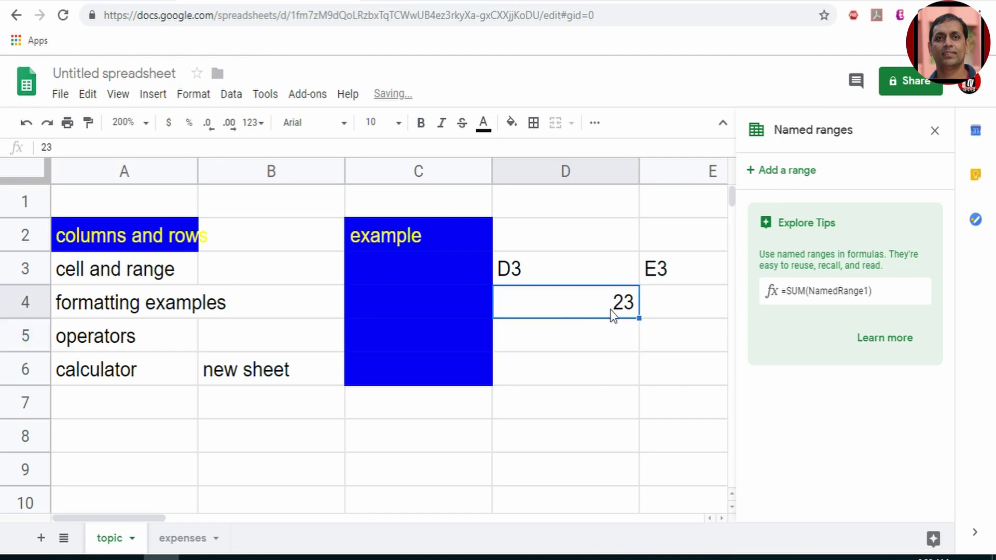
# Format D4 as currency and enter 50 and .5 in D5 and D6 as percentages.
pyautogui.click(169, 125)
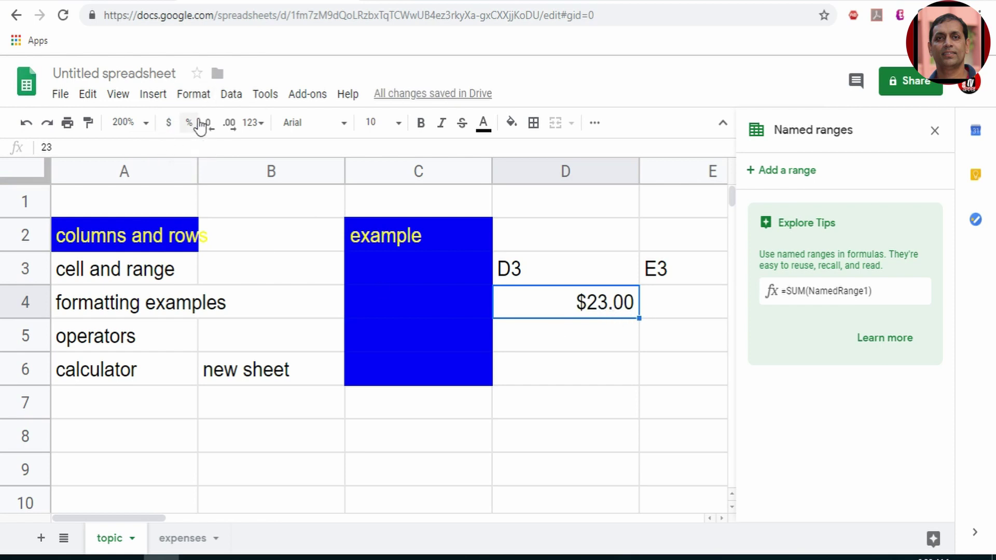
pyautogui.click(611, 348)
pyautogui.write('5')
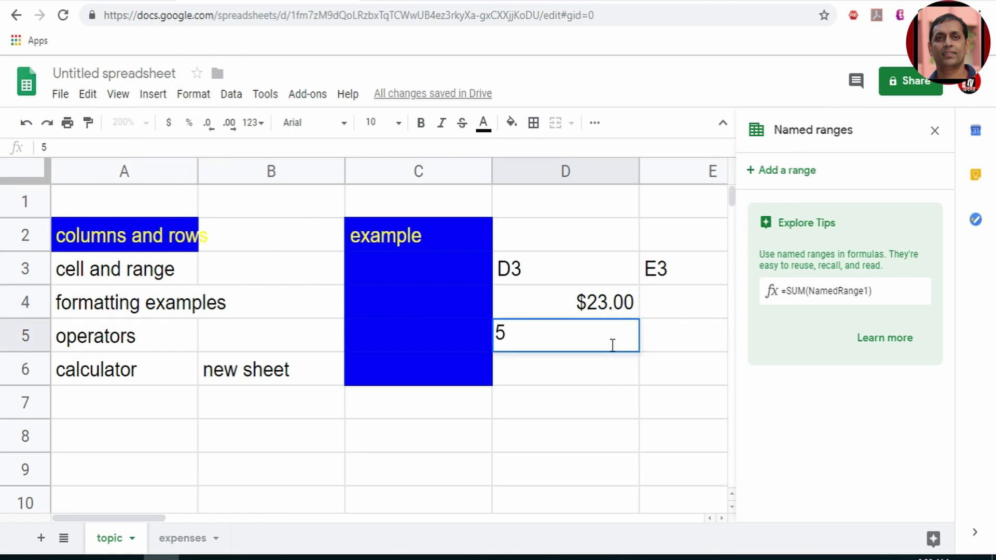
pyautogui.write('0')
pyautogui.click(190, 127)
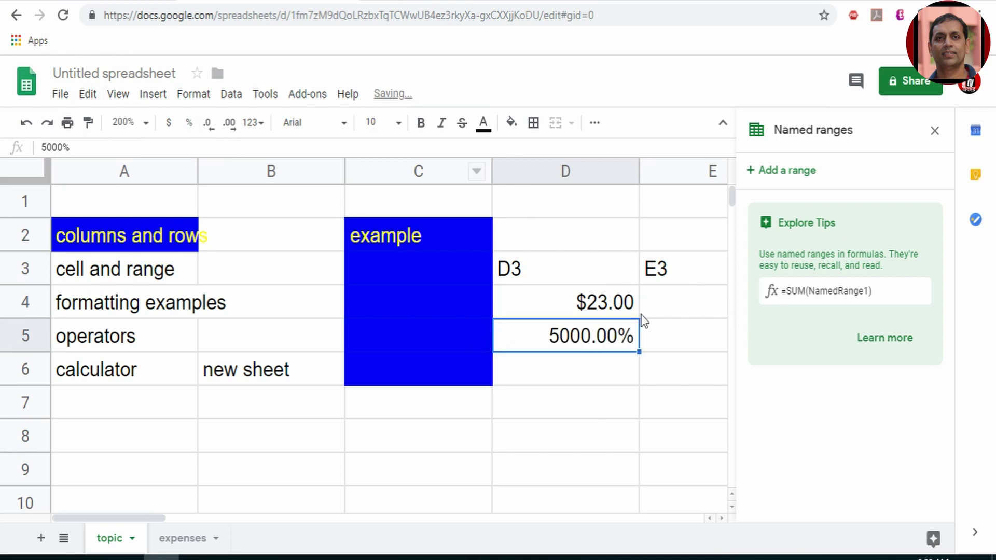
pyautogui.click(579, 372)
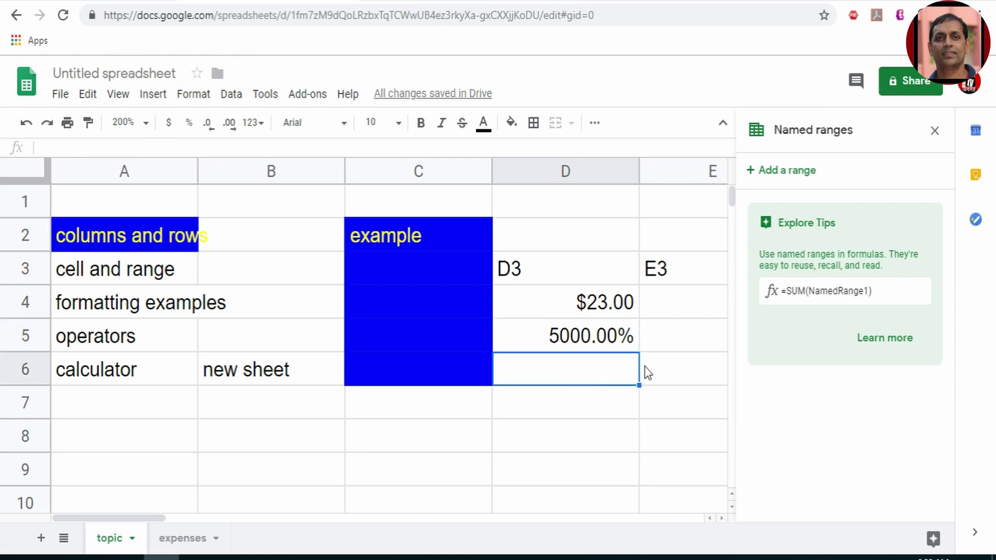
pyautogui.write('.')
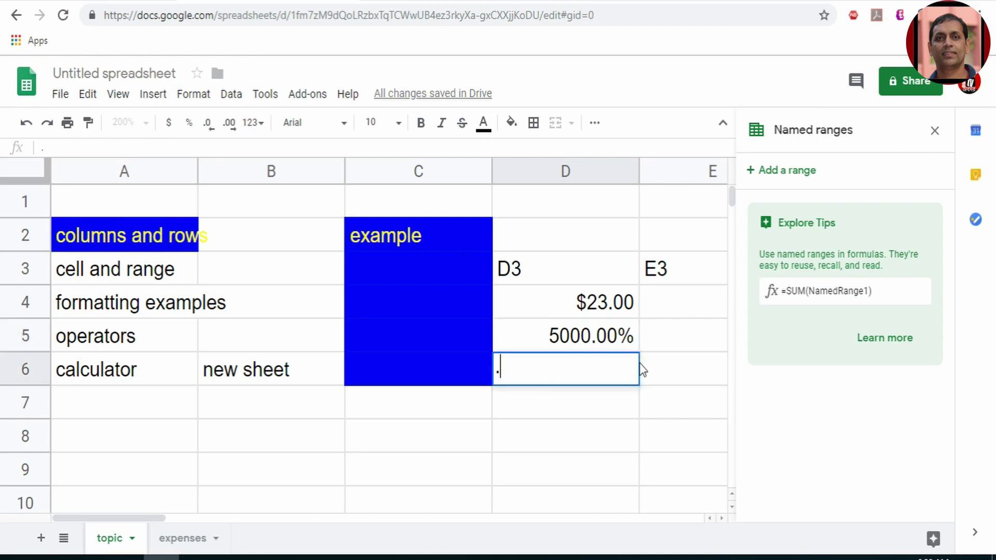
pyautogui.write('5')
pyautogui.press('Return')
pyautogui.click(638, 364)
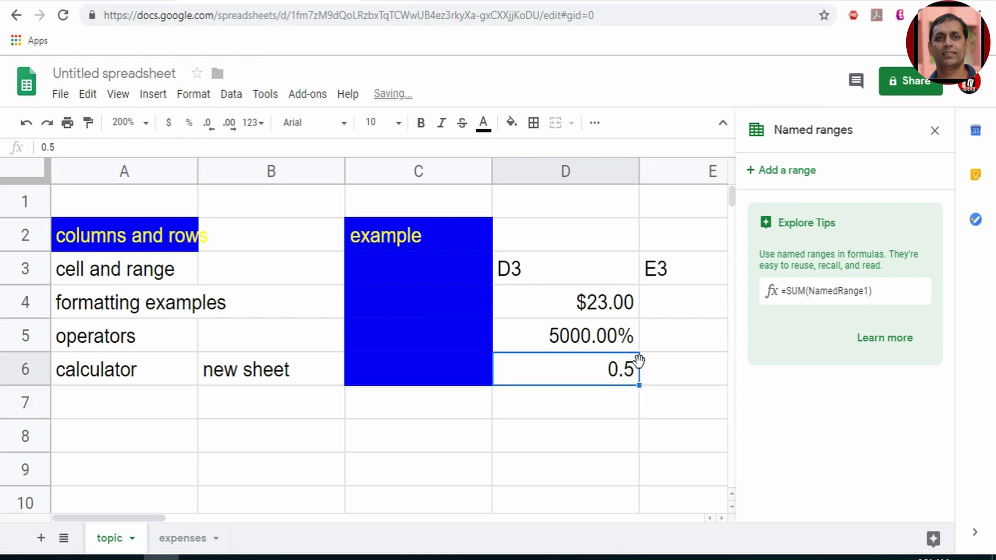
pyautogui.click(190, 125)
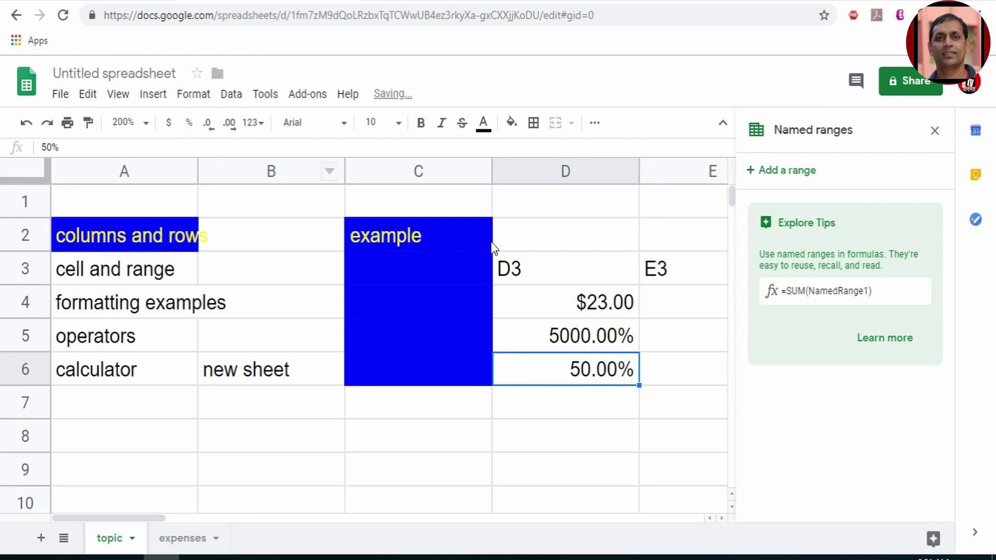
# Pre-format D7:D10 as percentages and enter 50 and 25 in D7 and D8.
pyautogui.click(591, 407)
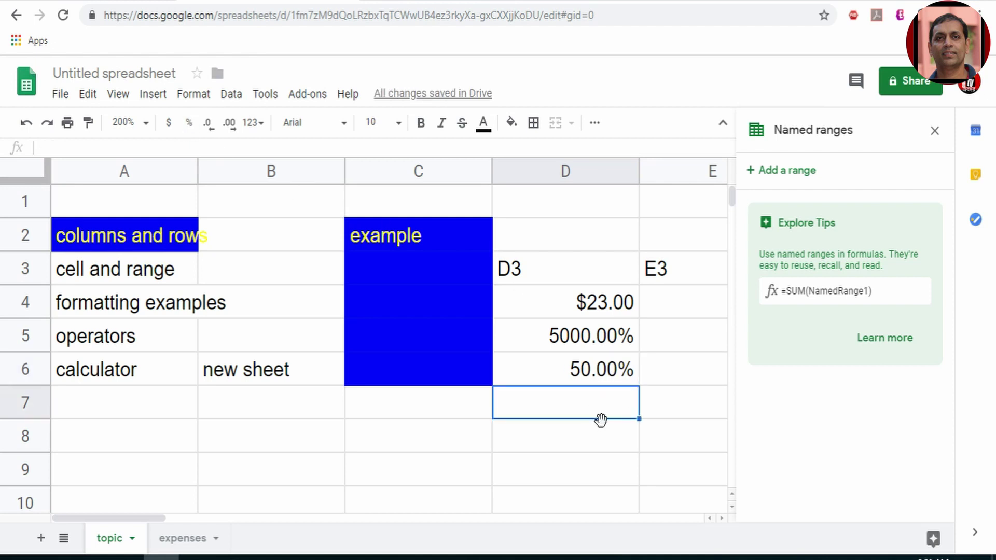
pyautogui.moveTo(601, 404); pyautogui.dragTo(600, 507)
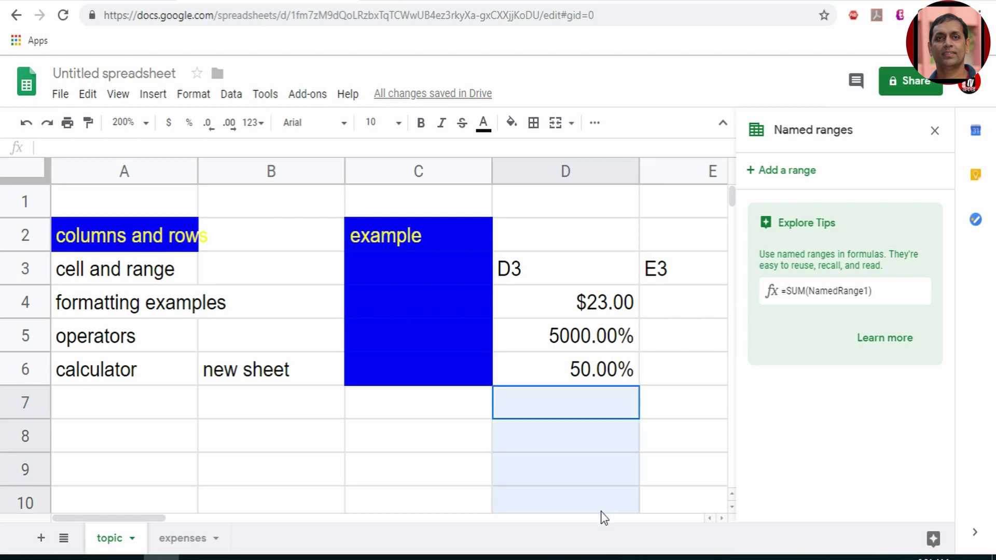
pyautogui.click(188, 125)
pyautogui.click(592, 405)
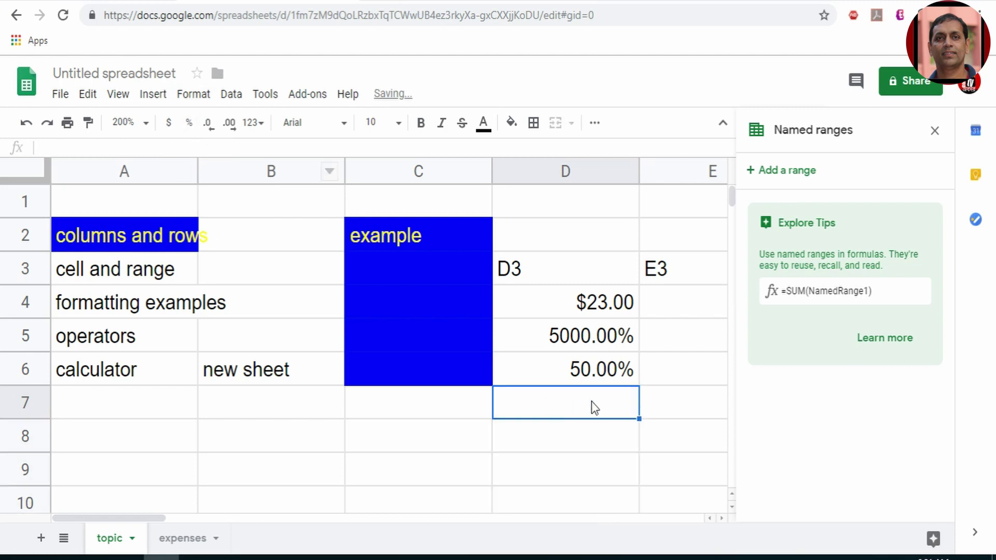
pyautogui.write('50')
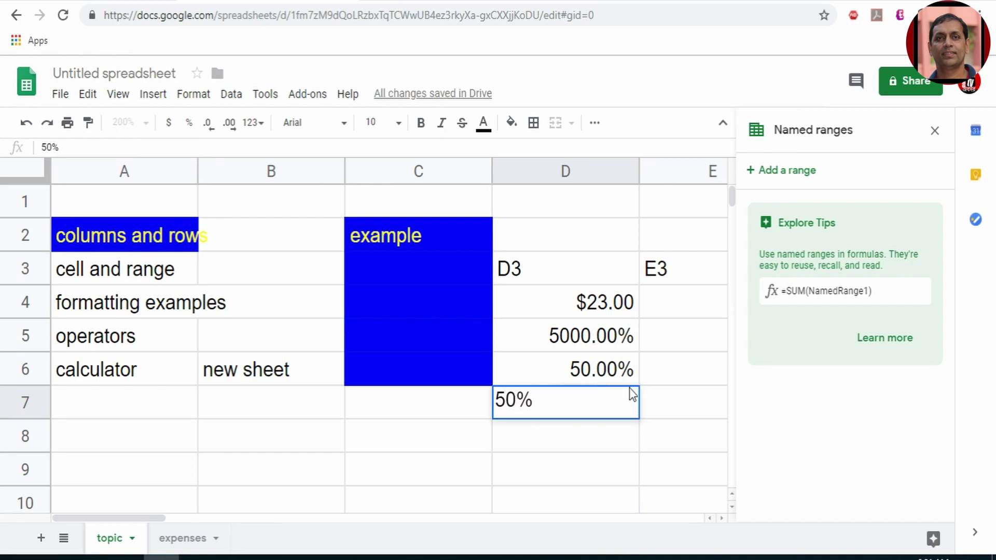
pyautogui.press('Return')
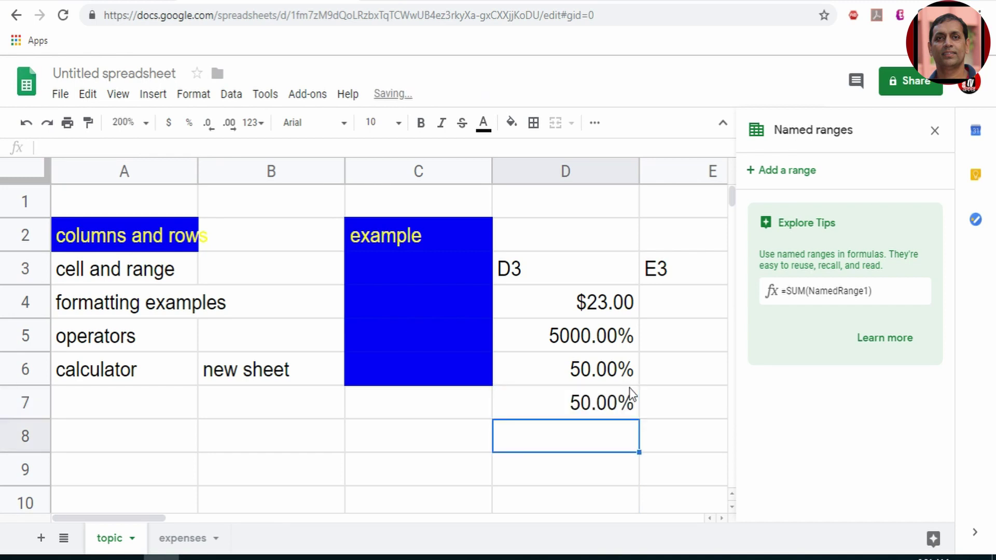
pyautogui.write('25')
pyautogui.press('Return')
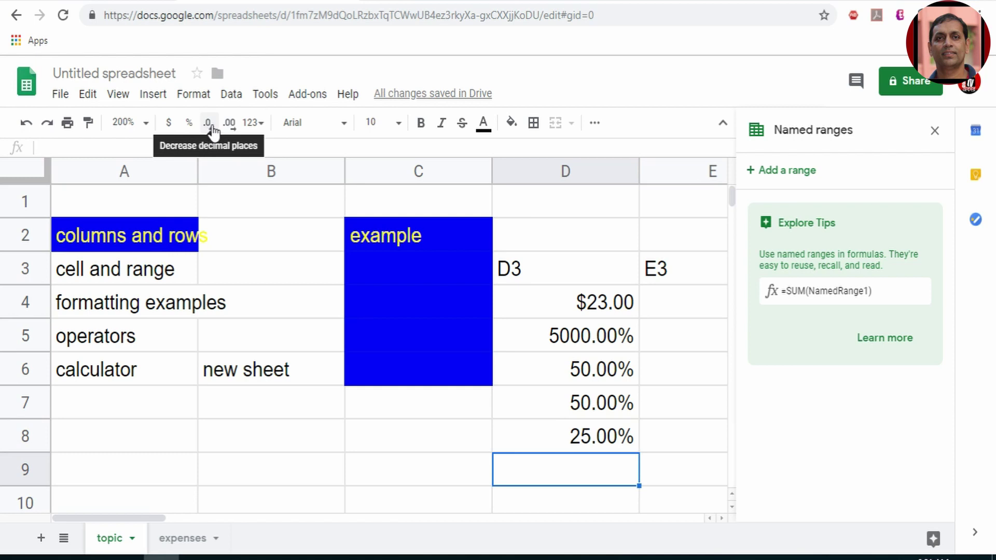
pyautogui.click(605, 304)
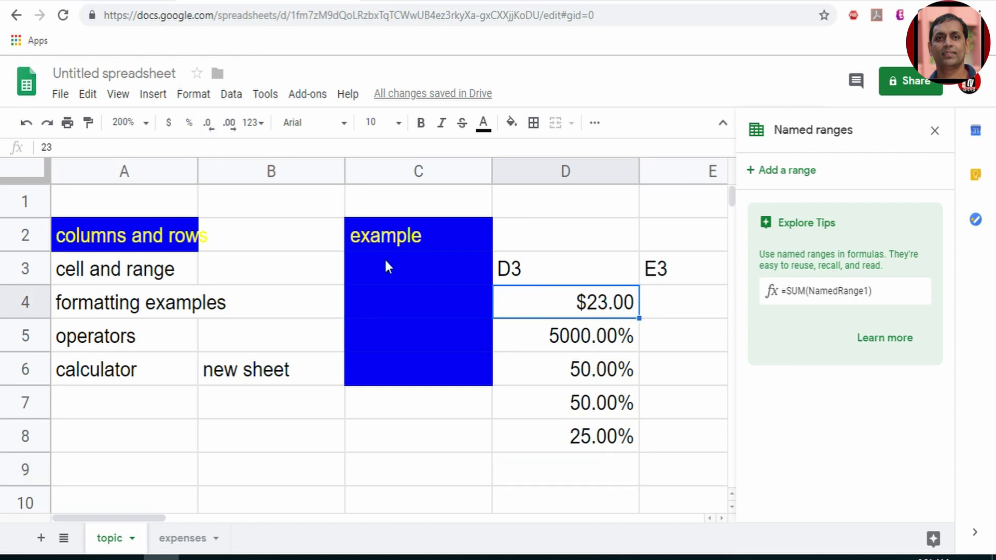
pyautogui.click(211, 127)
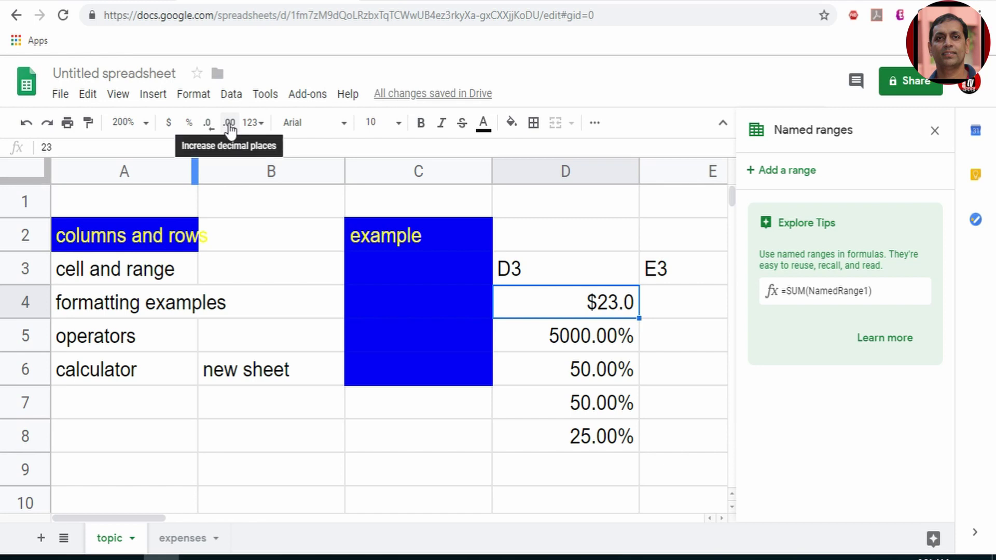
pyautogui.click(230, 127)
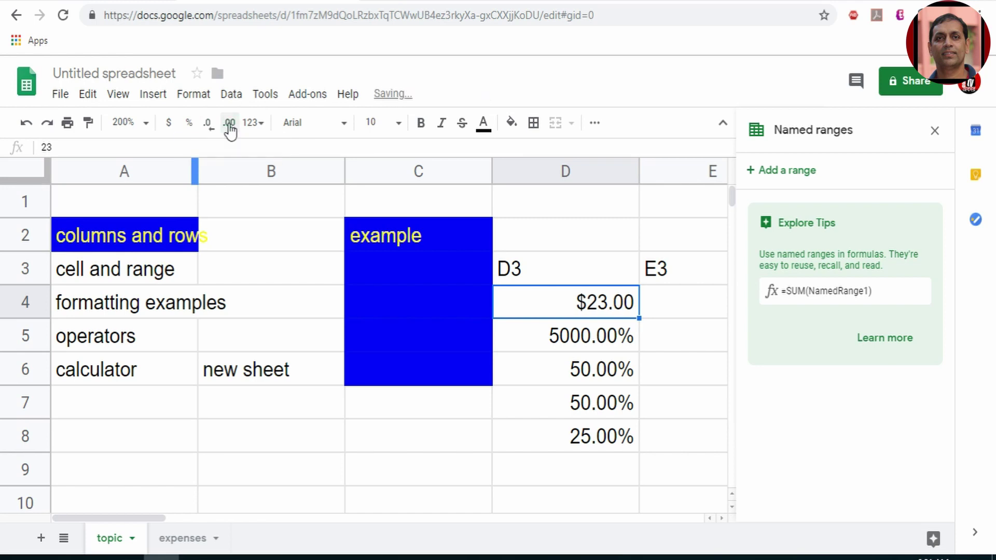
pyautogui.click(263, 125)
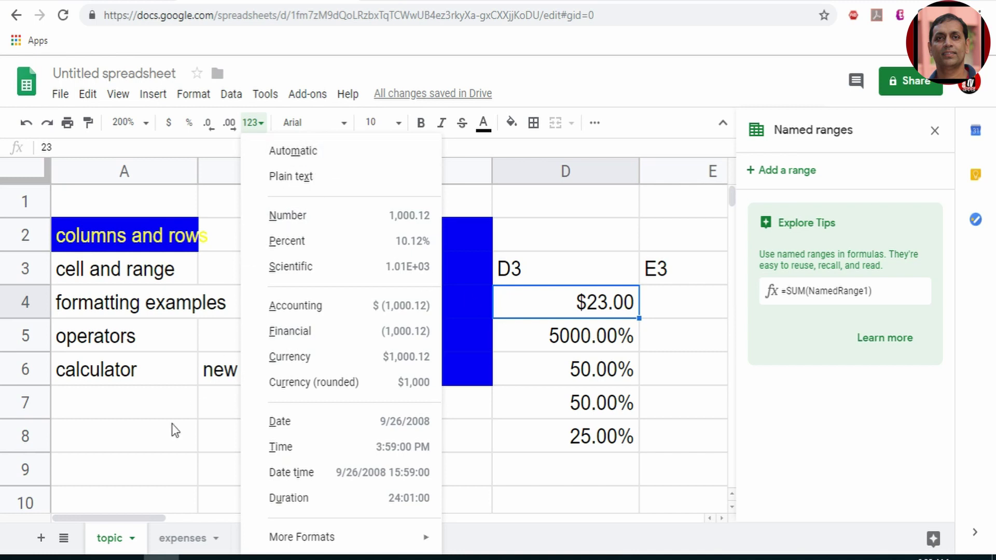
pyautogui.click(169, 400)
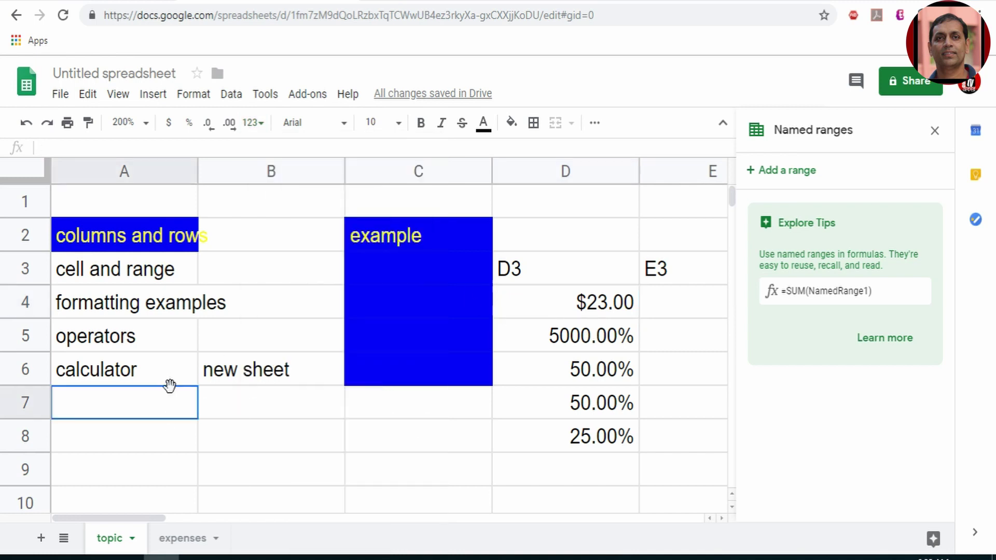
# Set A3's 'cell and range' text to bold Lobster at size 12.
pyautogui.click(116, 272)
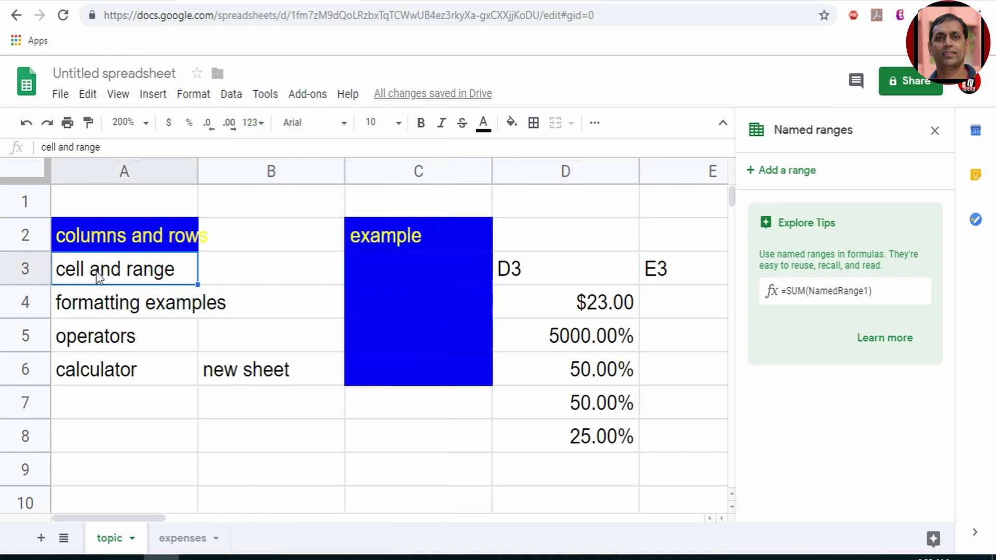
pyautogui.click(342, 124)
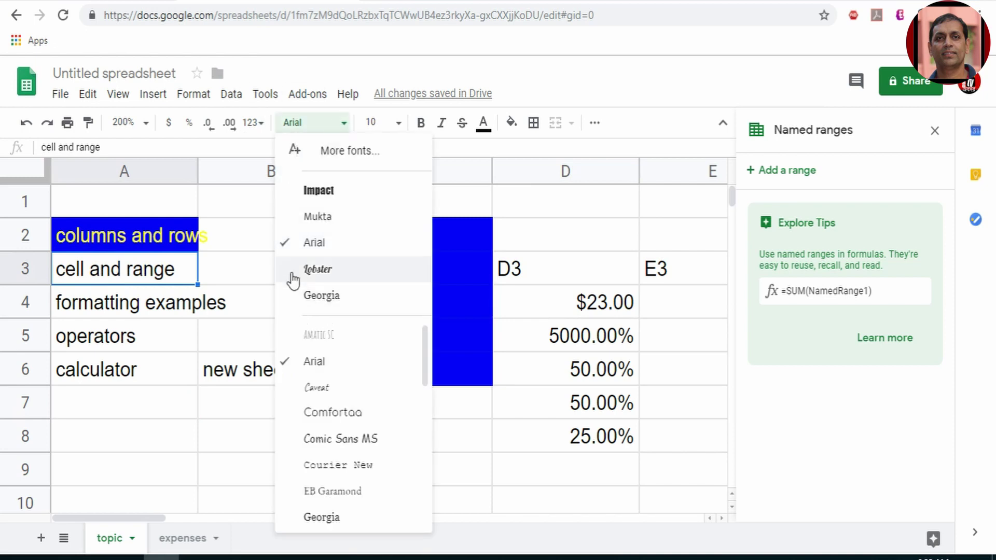
pyautogui.click(315, 271)
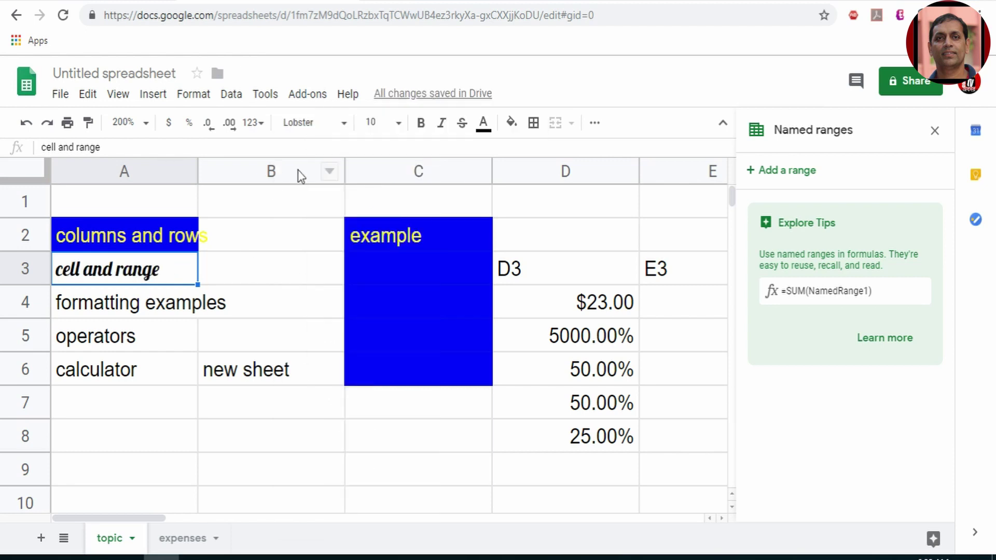
pyautogui.click(398, 123)
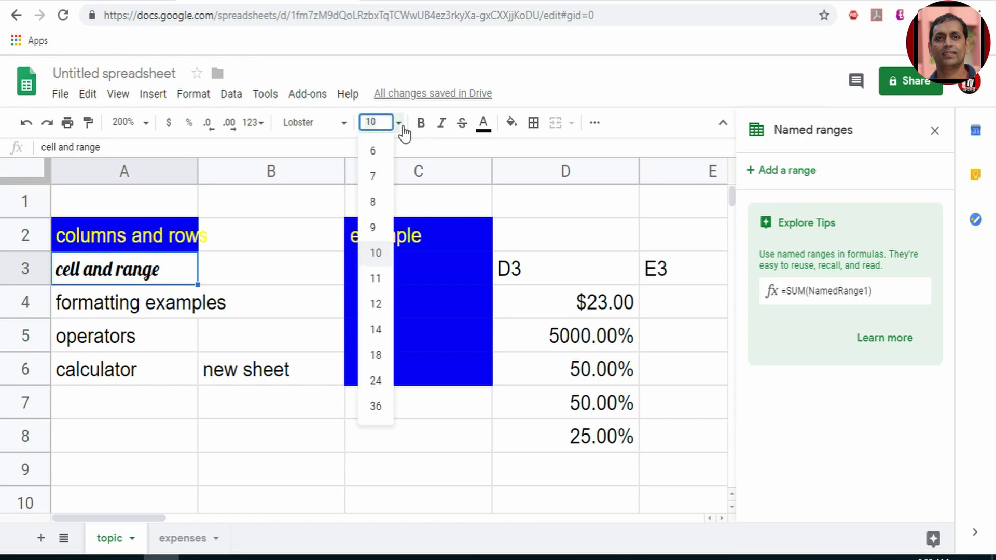
pyautogui.click(377, 306)
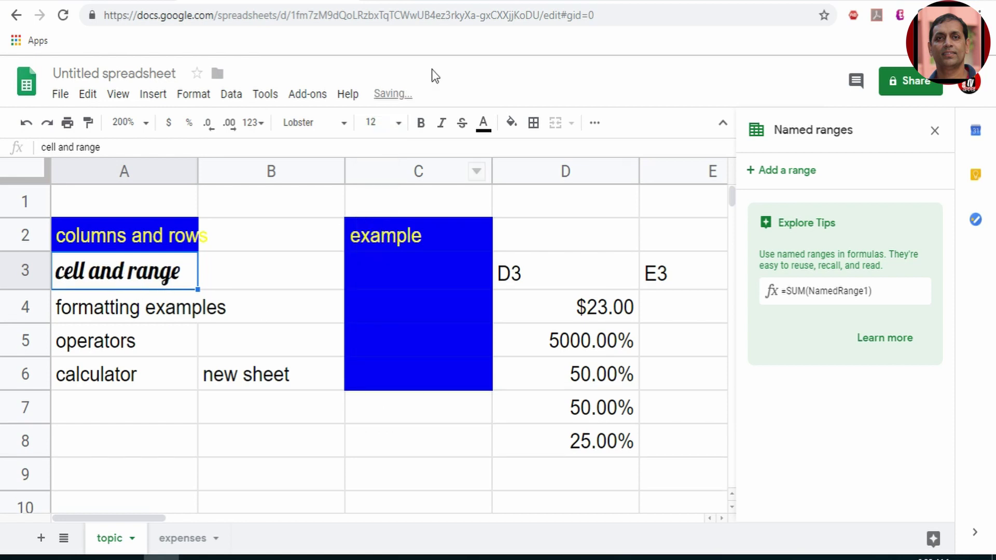
pyautogui.click(422, 124)
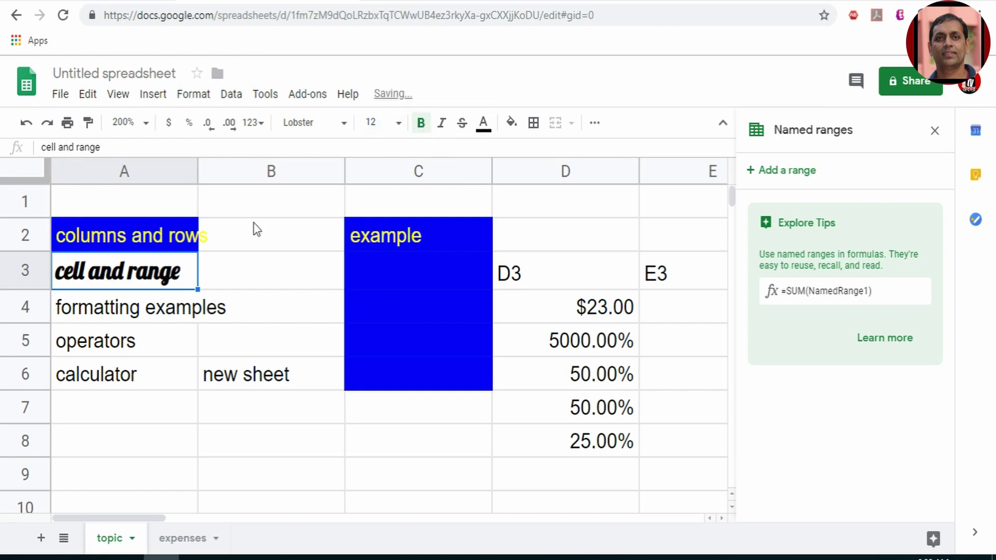
# Italicize 'formatting examples' in A4 and strike through 'columns and rows' in A2.
pyautogui.click(141, 320)
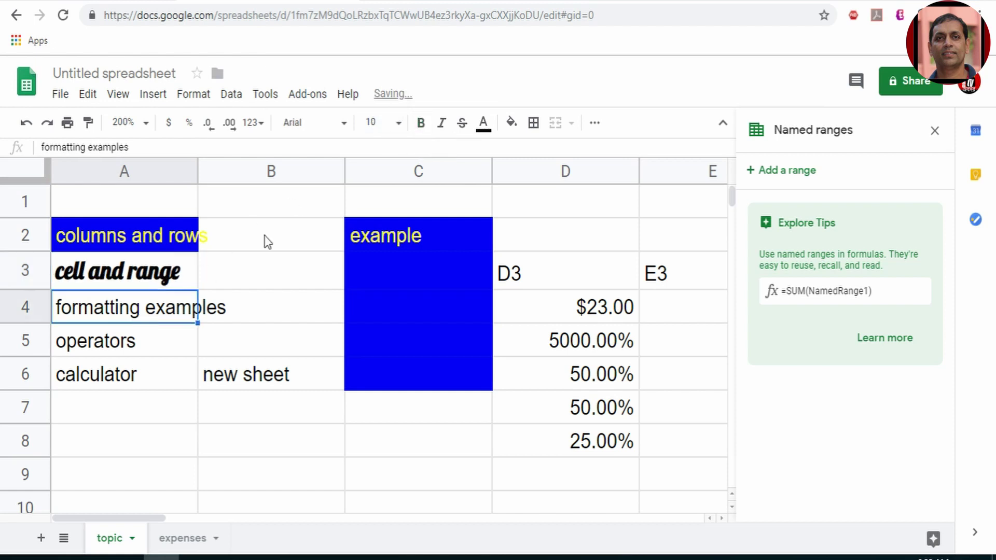
pyautogui.click(442, 124)
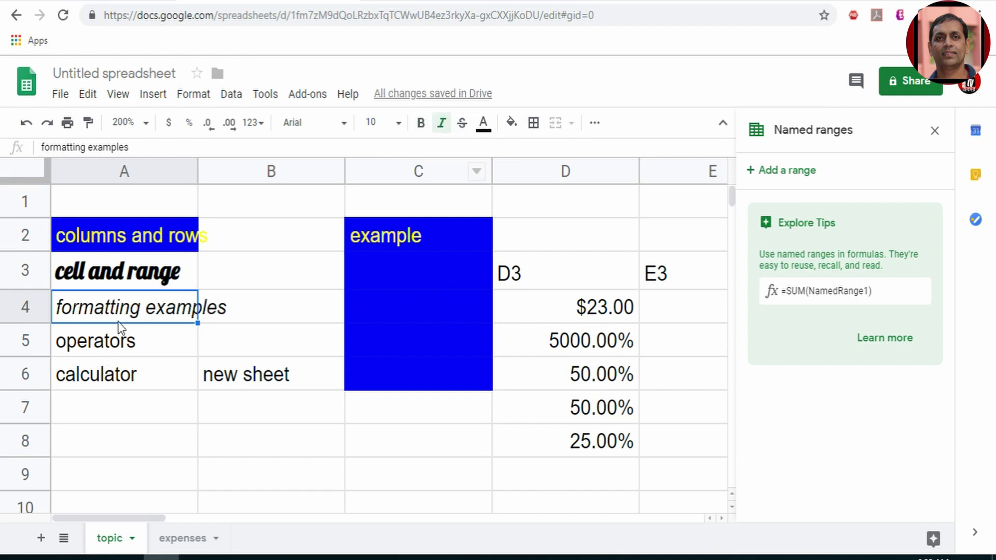
pyautogui.click(109, 235)
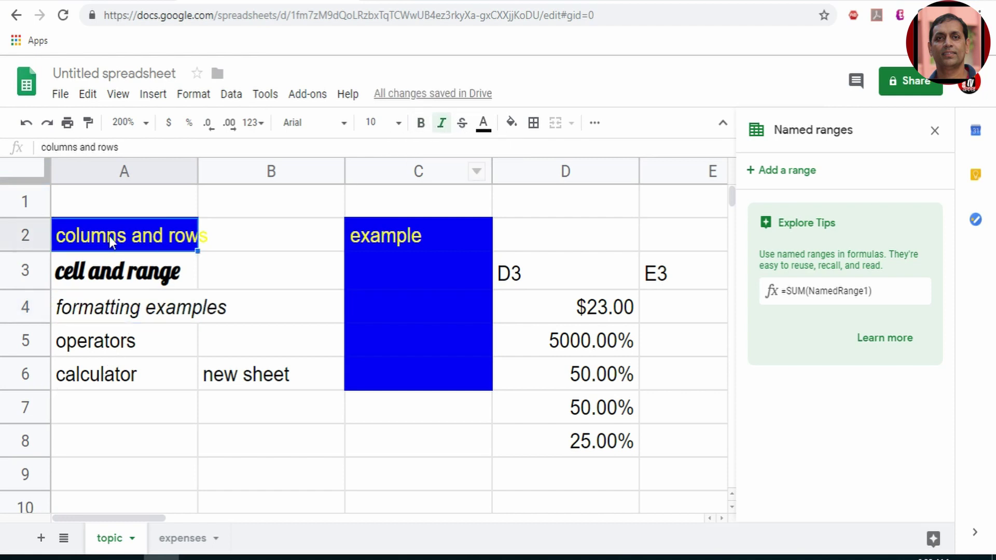
pyautogui.click(463, 123)
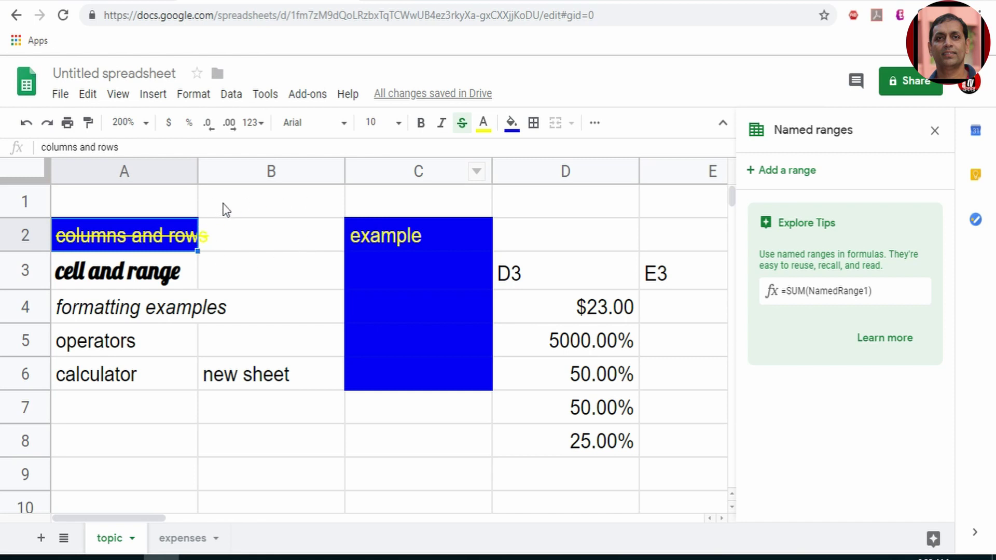
# Apply all borders to every cell in A2 through A6.
pyautogui.click(534, 124)
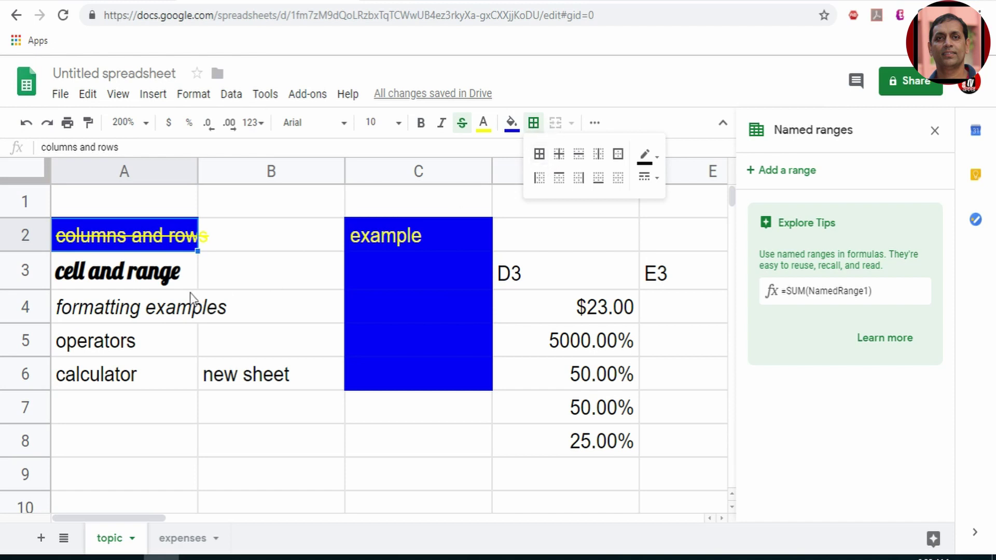
pyautogui.click(149, 317)
pyautogui.click(110, 225)
pyautogui.moveTo(110, 226); pyautogui.dragTo(145, 380)
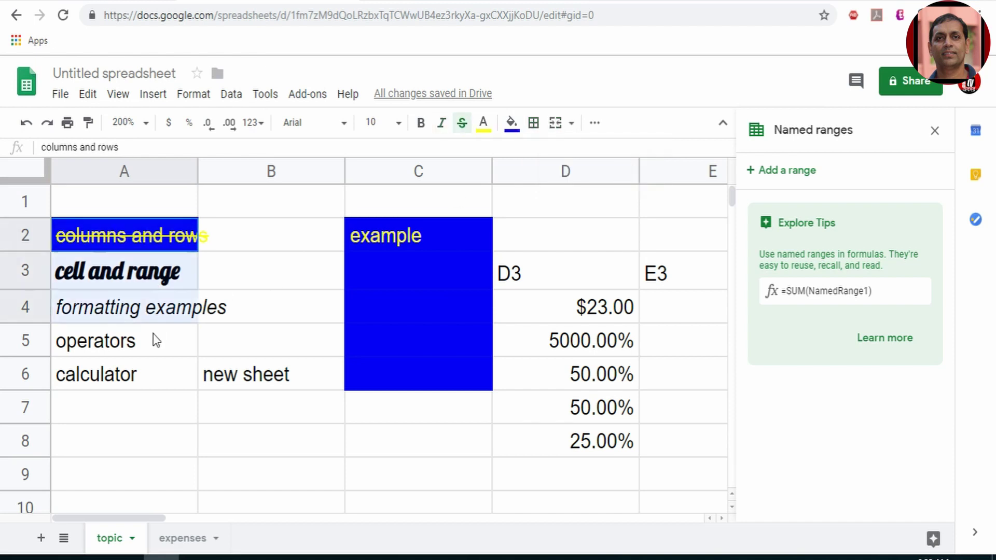
pyautogui.click(533, 123)
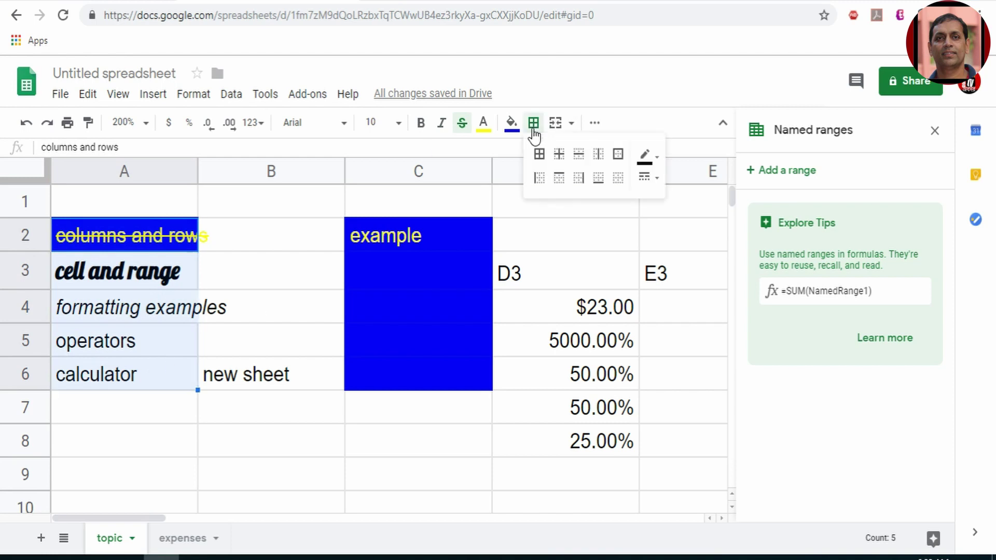
pyautogui.click(540, 155)
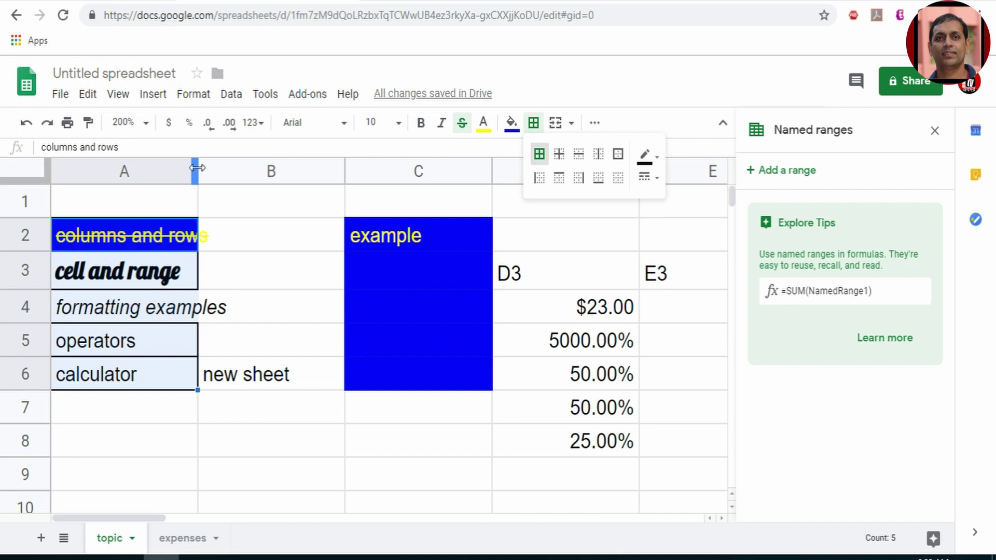
# Resize columns A and B, then auto-fit column A to 'formatting examples'.
pyautogui.moveTo(197, 168); pyautogui.dragTo(231, 168)
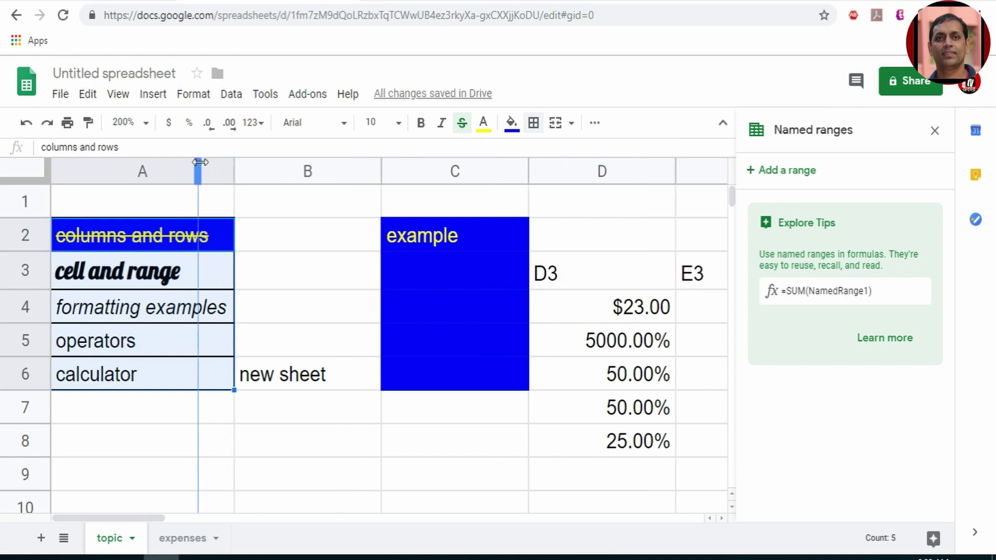
pyautogui.moveTo(234, 162); pyautogui.dragTo(202, 162)
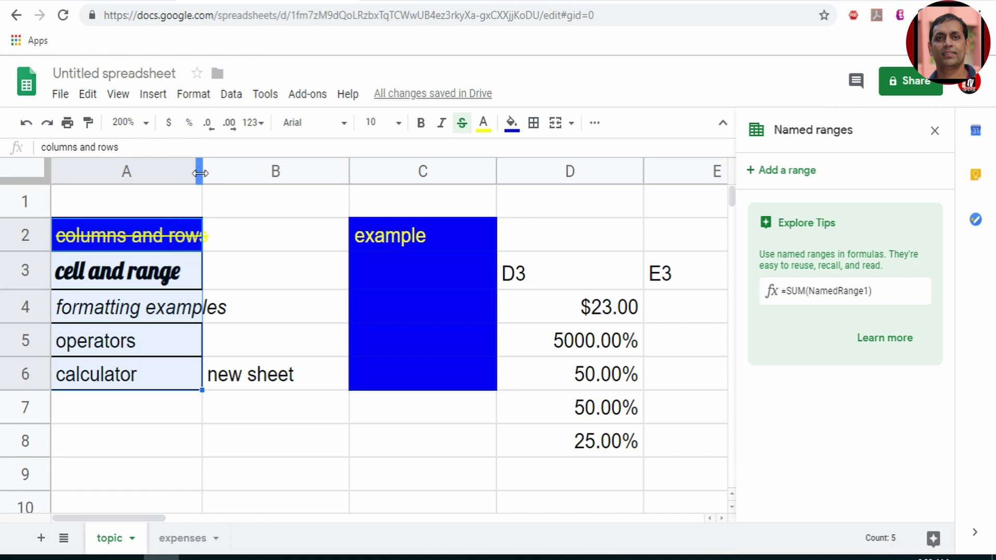
pyautogui.doubleClick(200, 173)
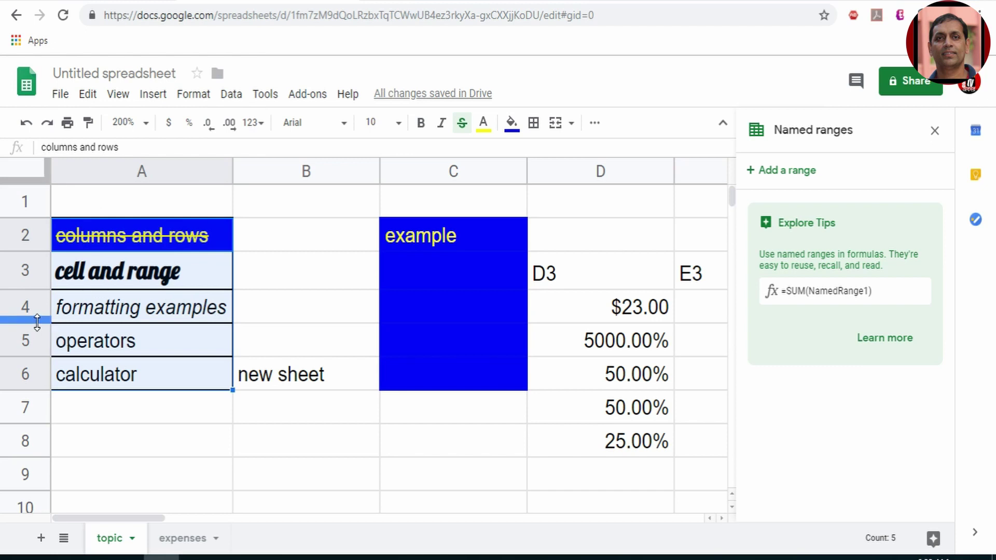
pyautogui.moveTo(36, 322)
pyautogui.mouseDown()
pyautogui.moveTo(38, 337)
pyautogui.moveTo(38, 316)
pyautogui.mouseUp()
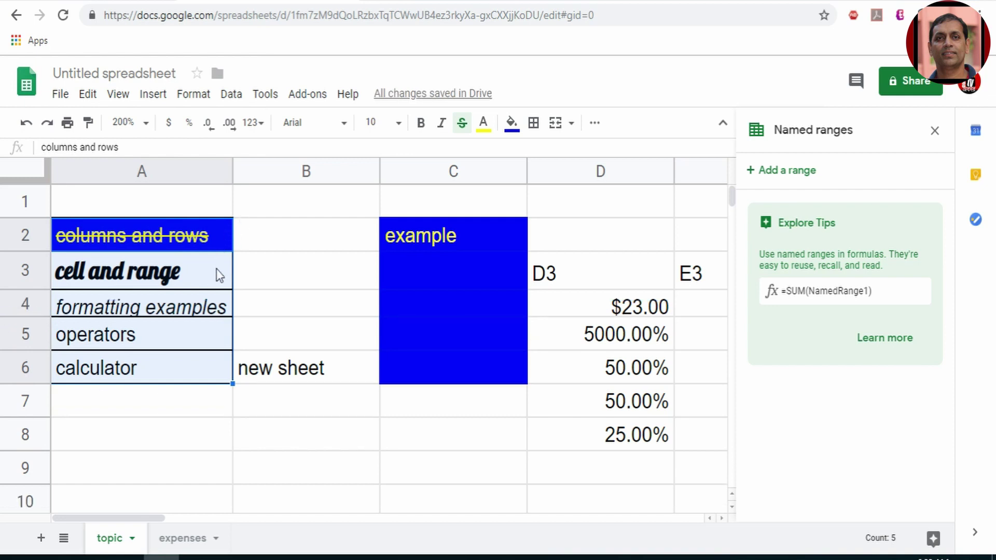
pyautogui.moveTo(141, 171)
pyautogui.moveTo(173, 173); pyautogui.dragTo(307, 172)
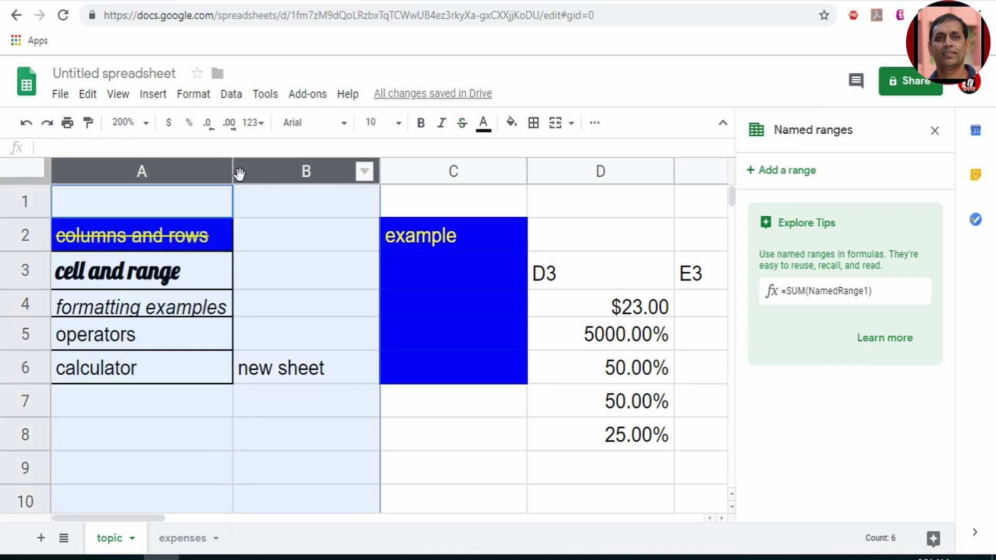
pyautogui.moveTo(231, 172); pyautogui.dragTo(214, 177)
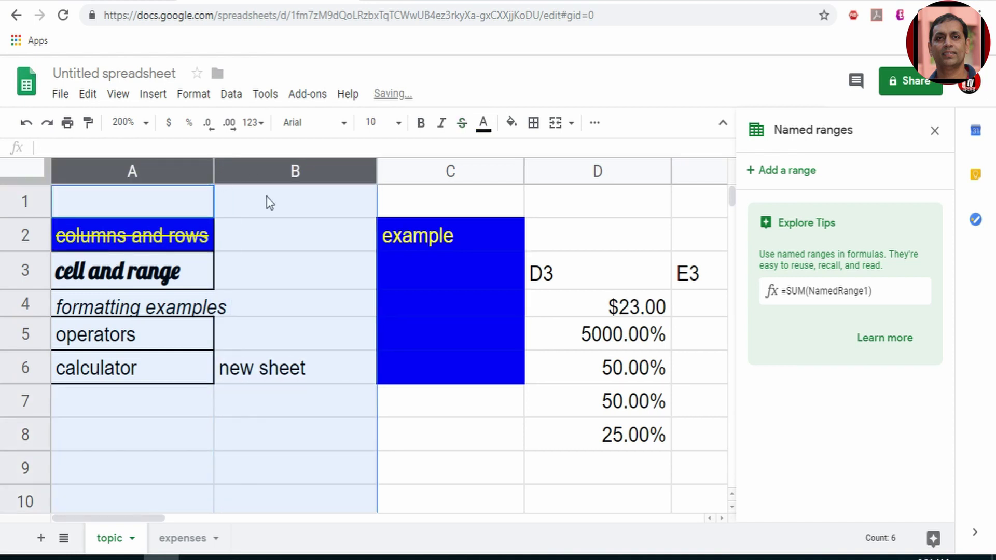
pyautogui.click(300, 233)
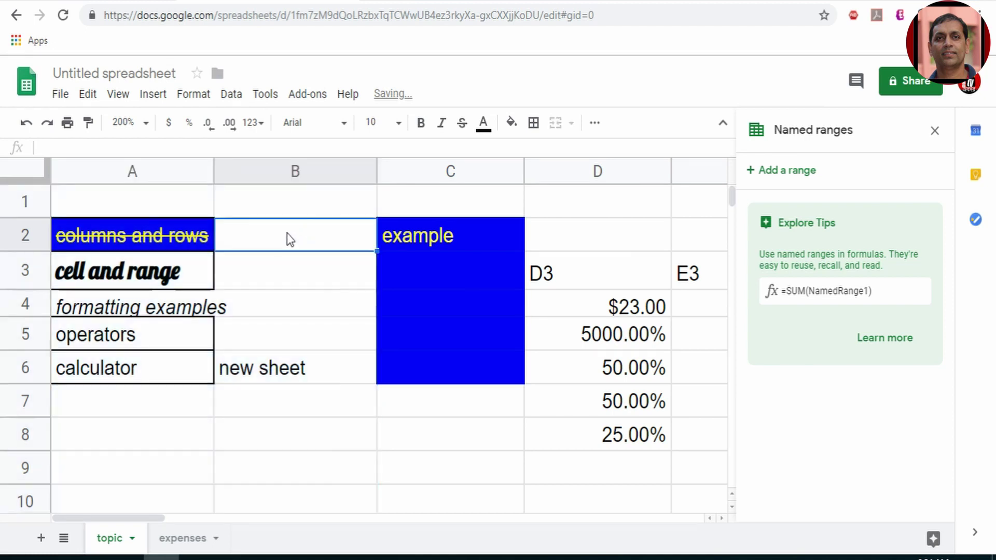
pyautogui.doubleClick(213, 166)
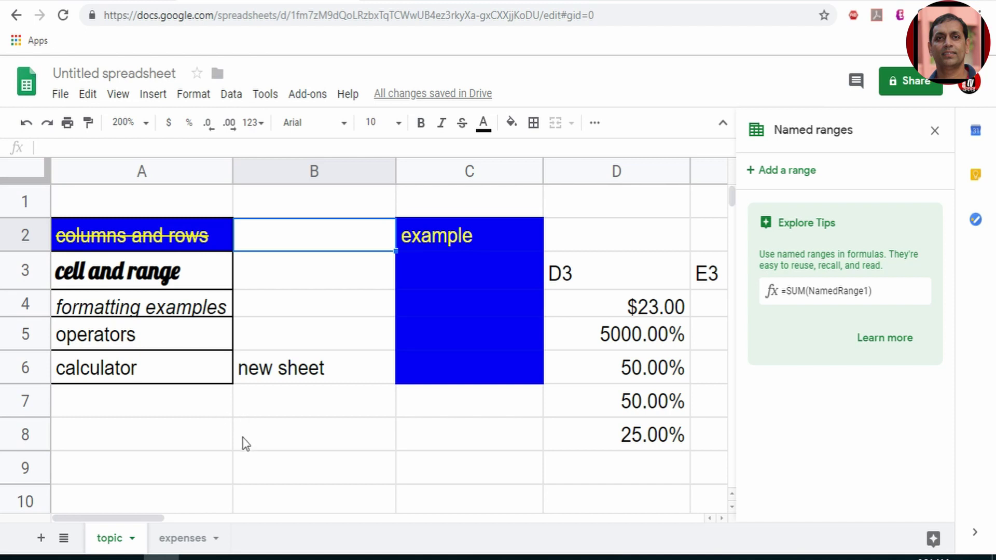
# Enter the text 'merged cell' in cell A8.
pyautogui.click(204, 439)
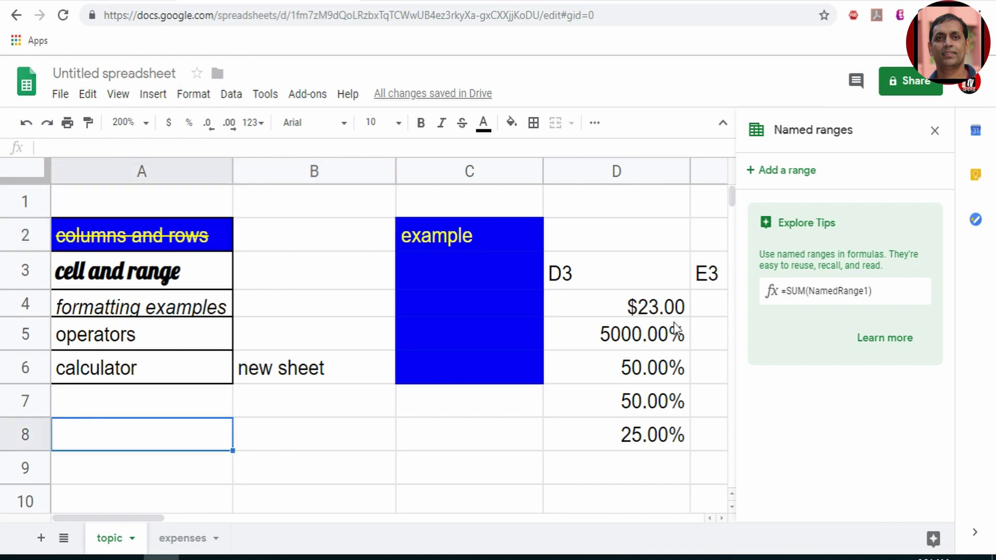
pyautogui.write('me')
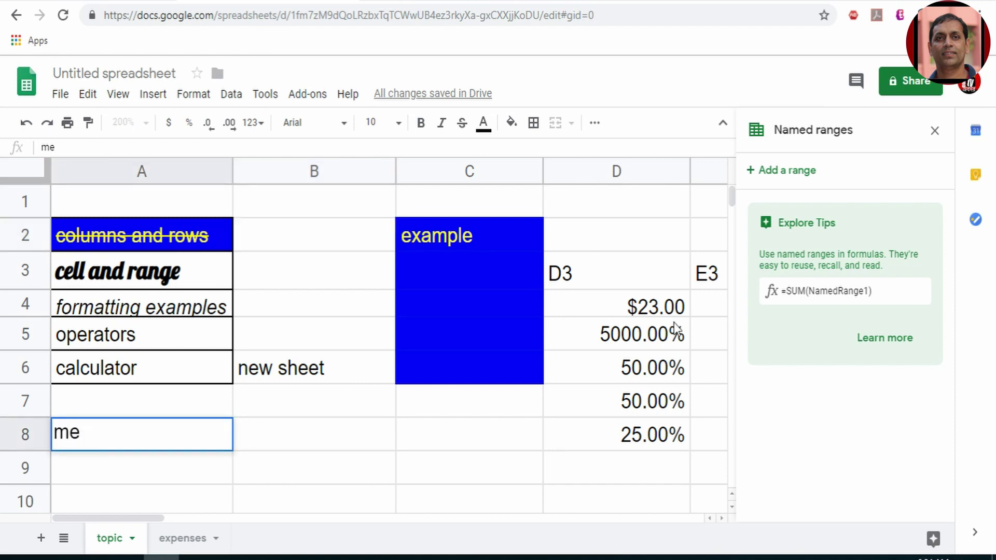
pyautogui.write('rge')
pyautogui.write('d ch')
pyautogui.press('BackSpace')
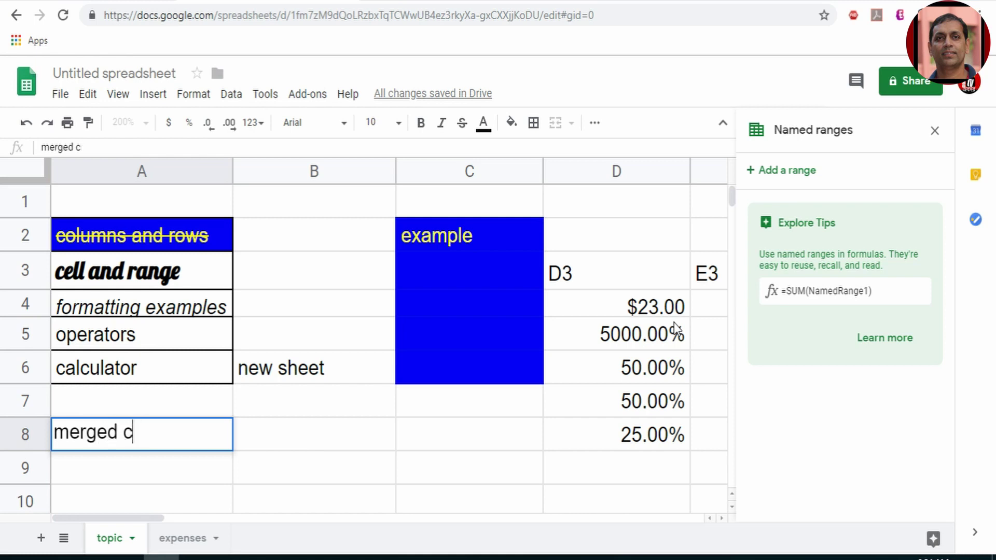
pyautogui.write('ell')
pyautogui.press('Tab')
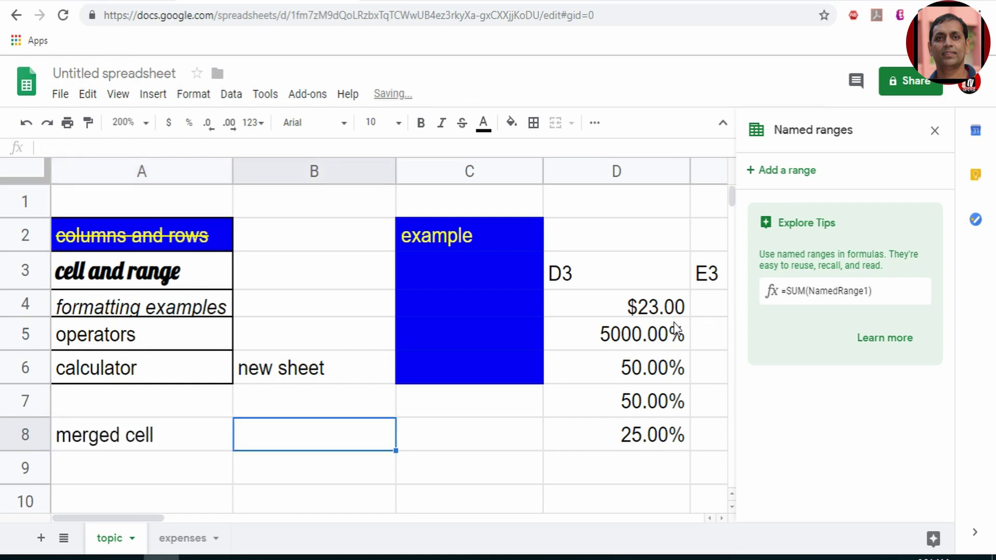
pyautogui.press('Left')
pyautogui.press('Right')
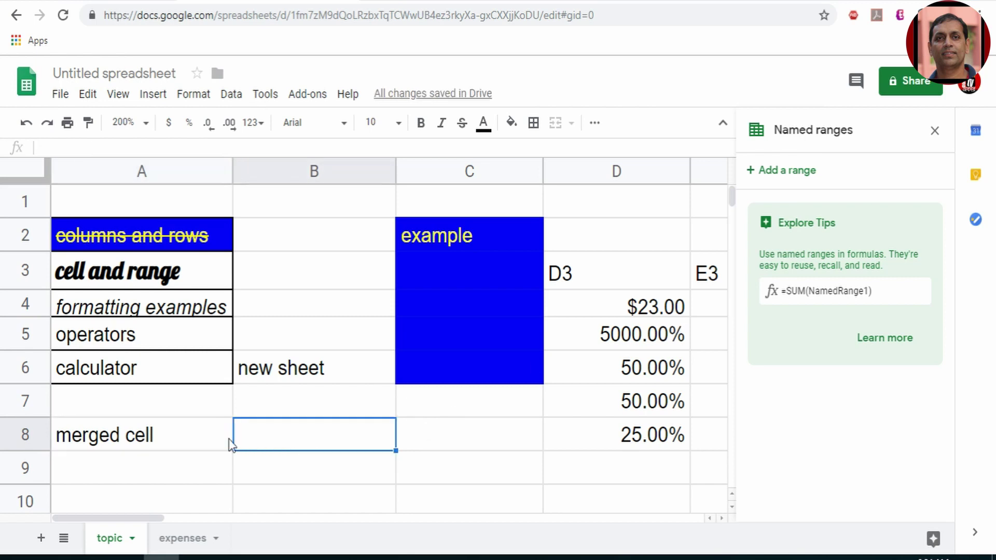
# Merge A8:B8 into one cell and close the Named ranges and Protected ranges sidebars.
pyautogui.moveTo(176, 434); pyautogui.dragTo(289, 437)
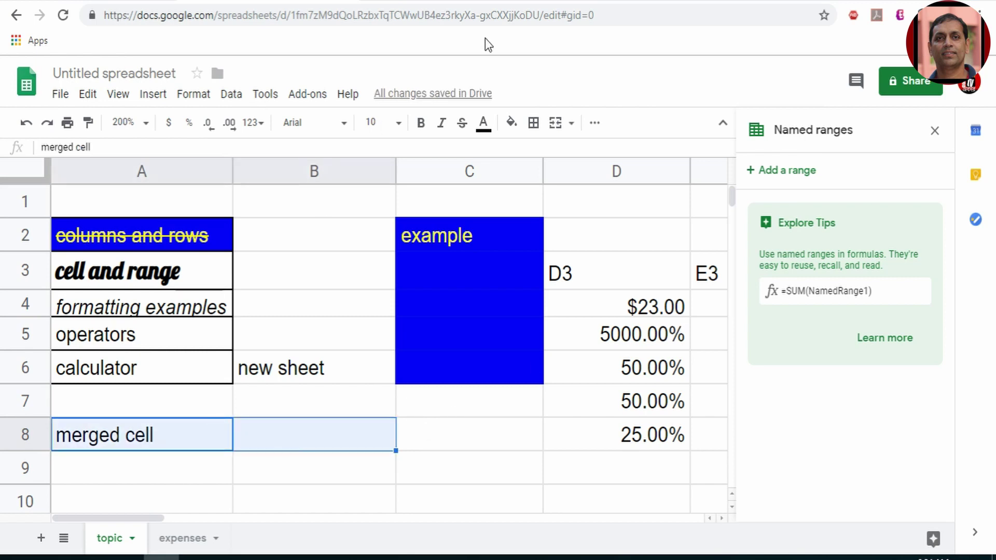
pyautogui.click(556, 125)
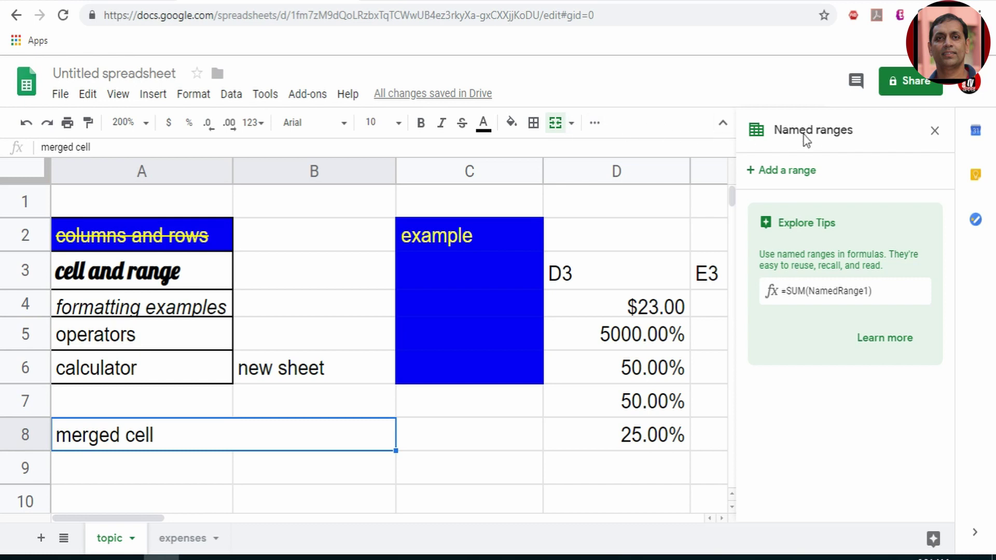
pyautogui.click(935, 131)
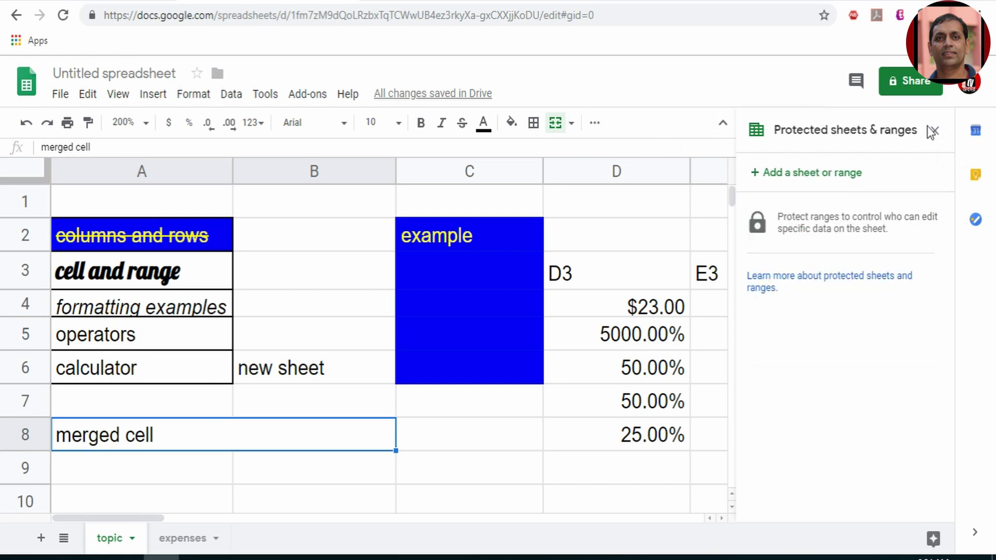
pyautogui.click(933, 132)
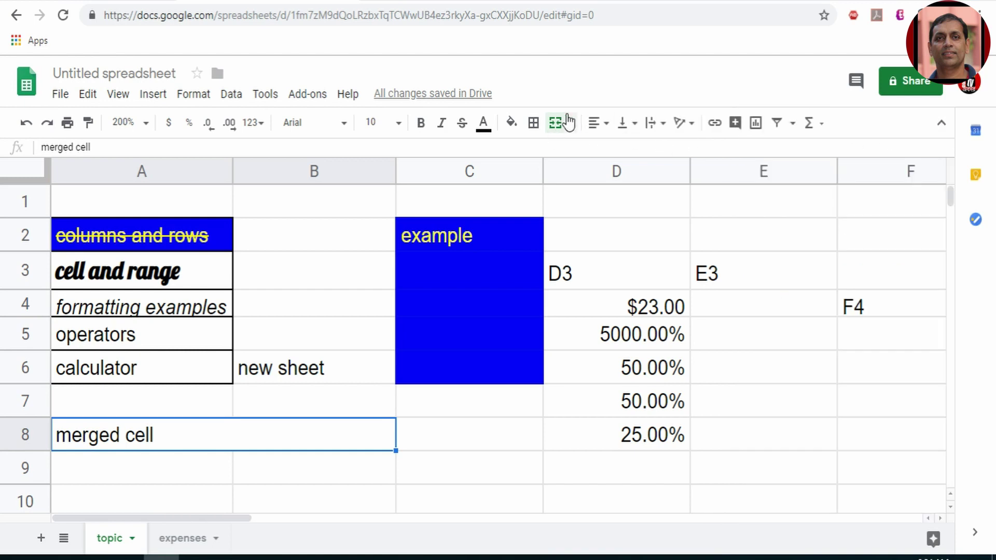
# Horizontally centre the 'merged cell' text across the merged A8:B8 cell.
pyautogui.click(611, 124)
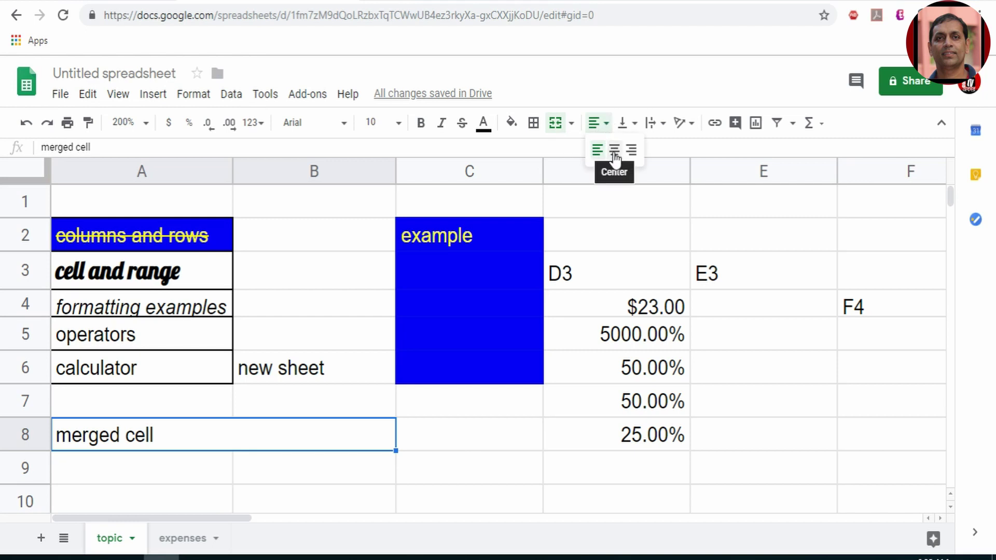
pyautogui.click(614, 152)
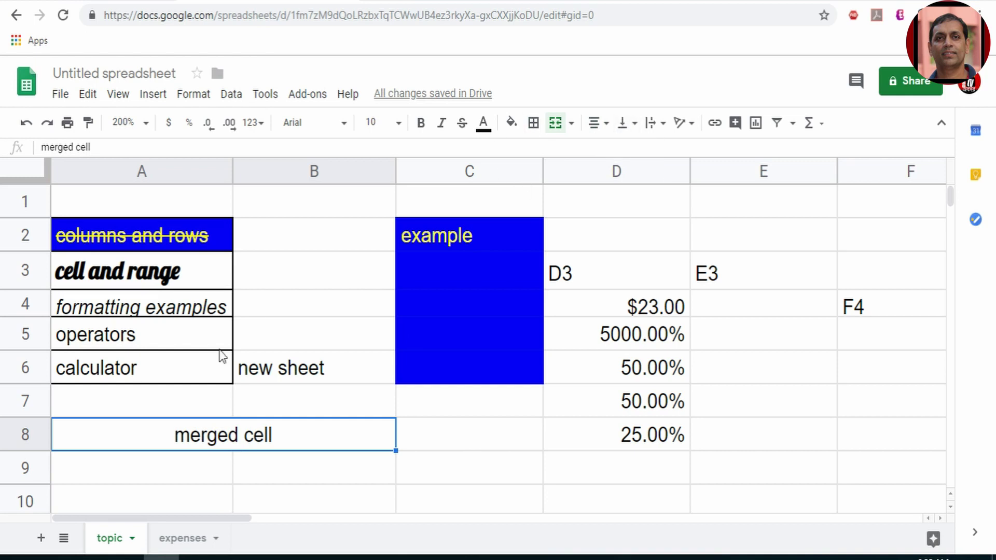
pyautogui.moveTo(130, 369); pyautogui.dragTo(121, 402)
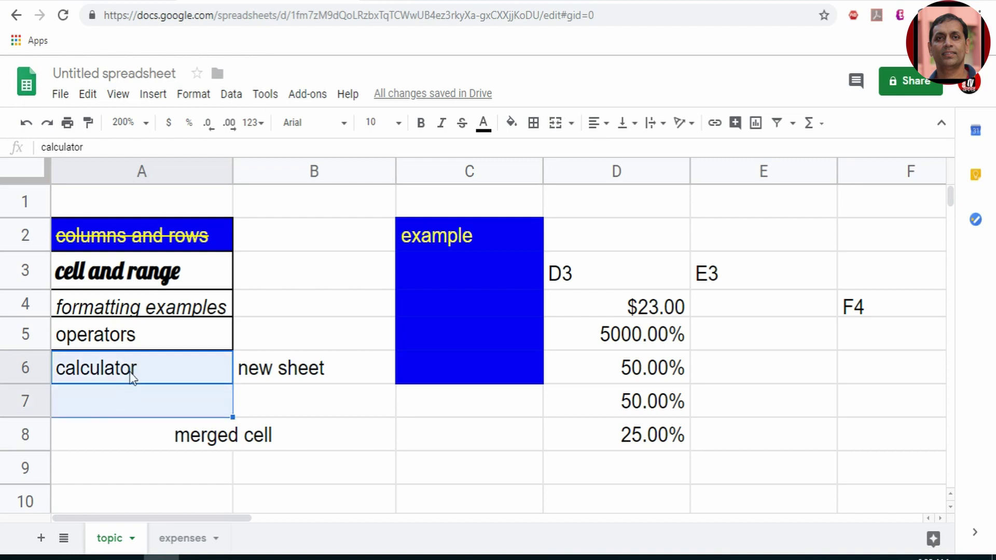
# Merge A6:A7 and vertically centre 'calculator' in the merged cell.
pyautogui.click(554, 125)
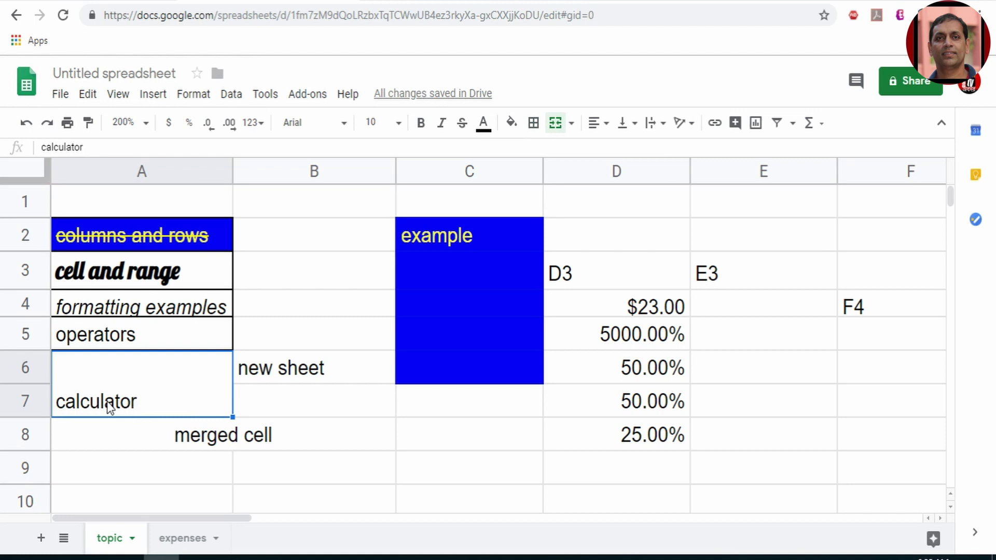
pyautogui.click(625, 125)
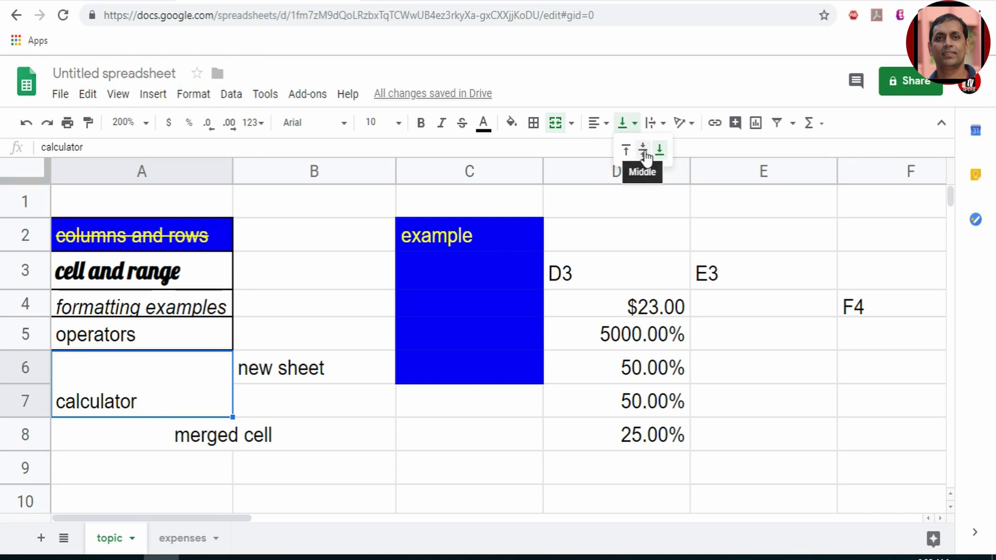
pyautogui.click(644, 150)
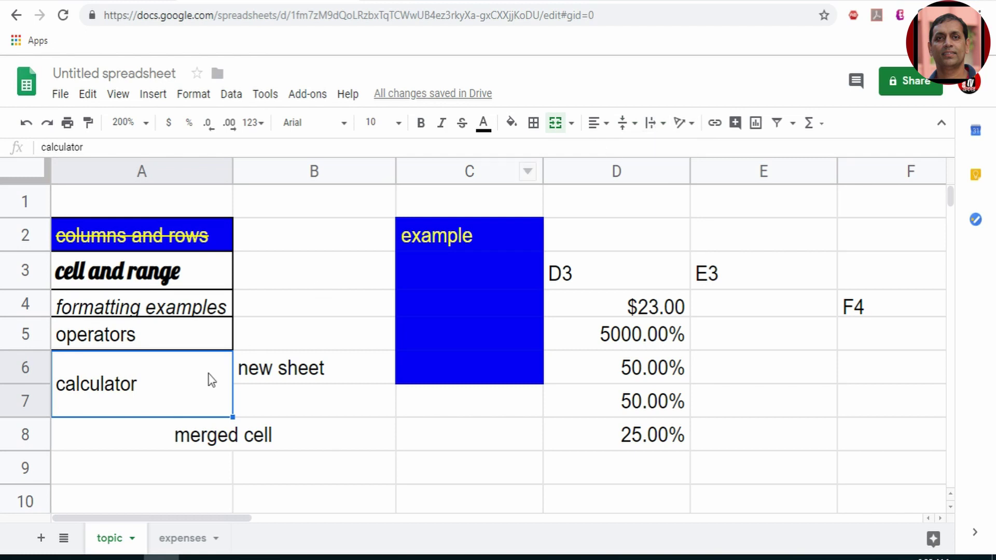
# Narrow column A so 'formatting examples' spills past its right edge.
pyautogui.moveTo(231, 173); pyautogui.dragTo(199, 186)
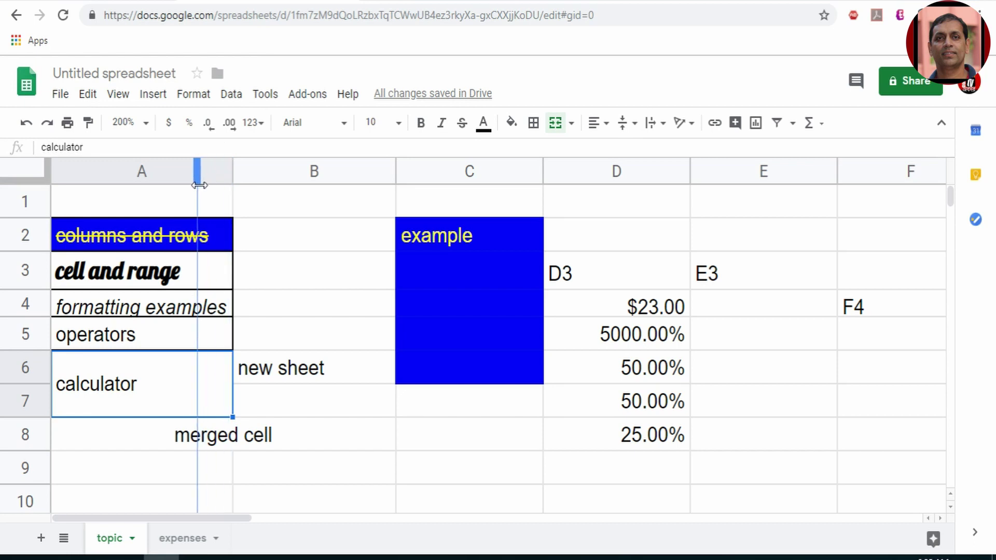
pyautogui.moveTo(199, 185); pyautogui.dragTo(198, 184)
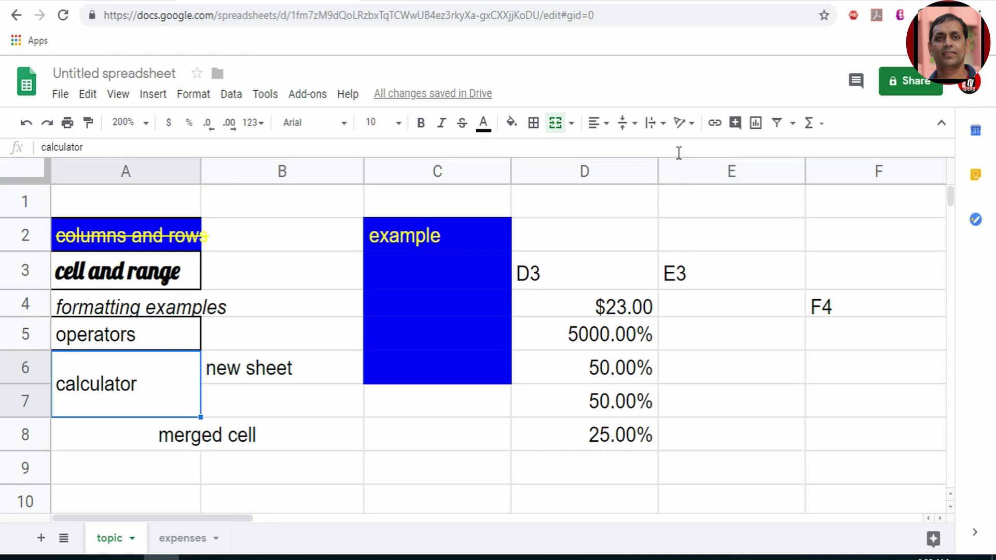
pyautogui.click(155, 309)
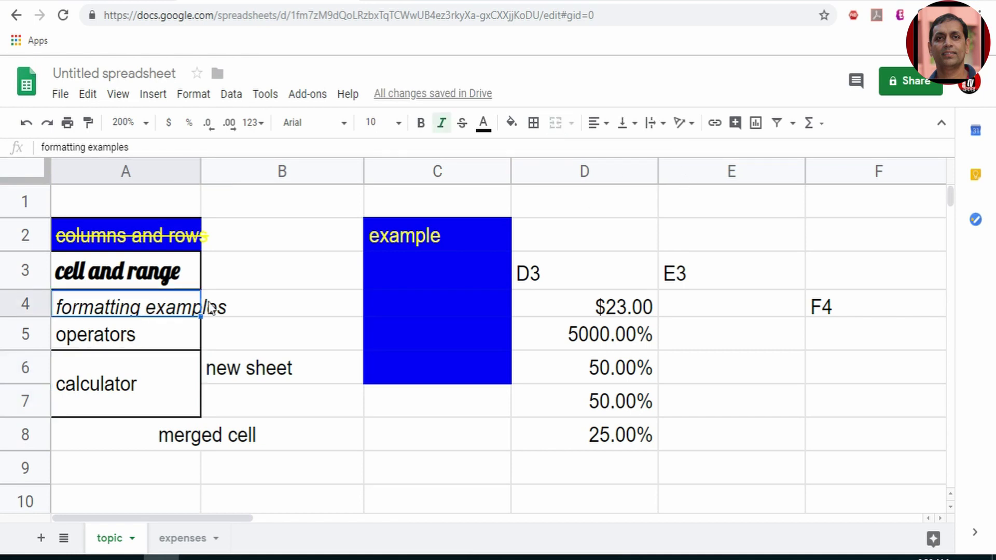
# Wrap 'formatting examples' in A4 onto two lines and auto-fit row 4's height.
pyautogui.click(655, 125)
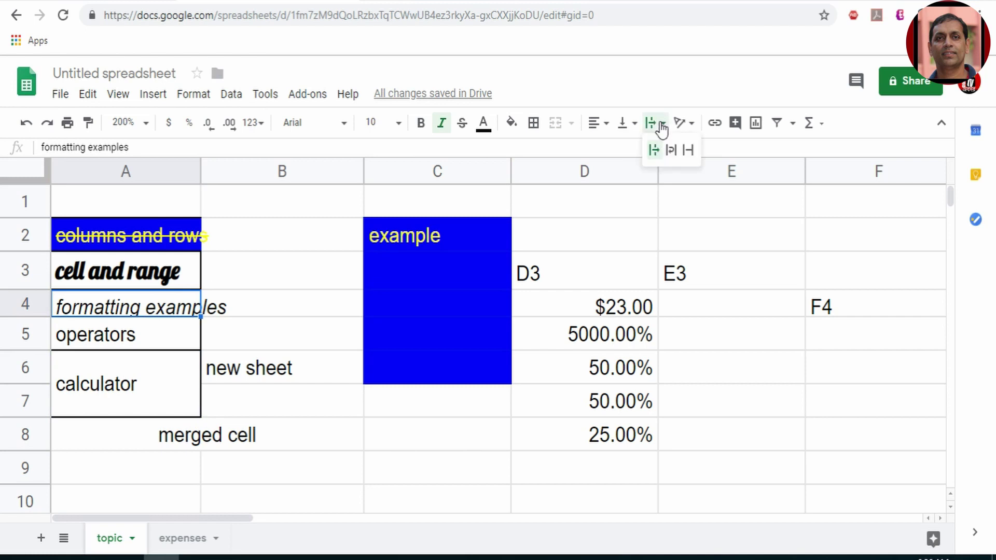
pyautogui.click(671, 150)
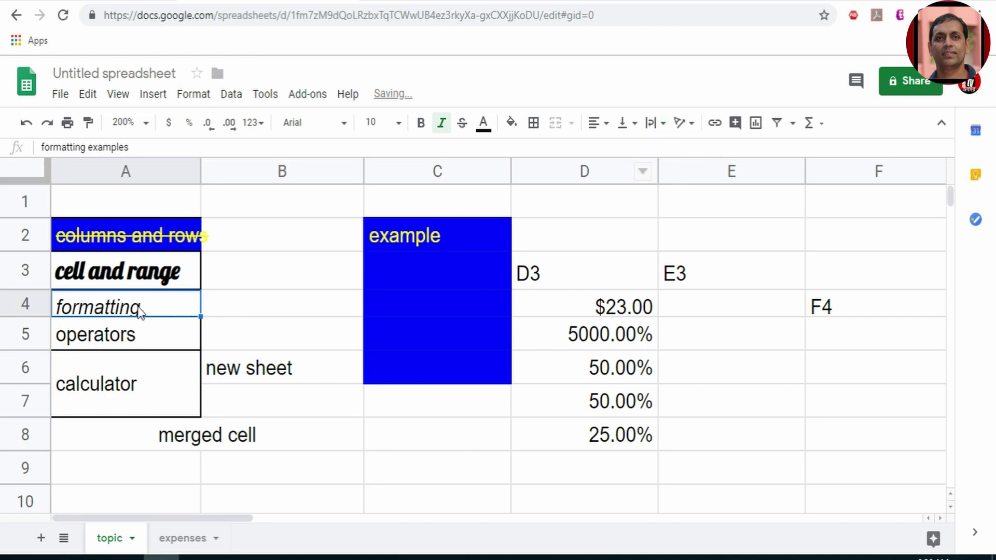
pyautogui.doubleClick(31, 314)
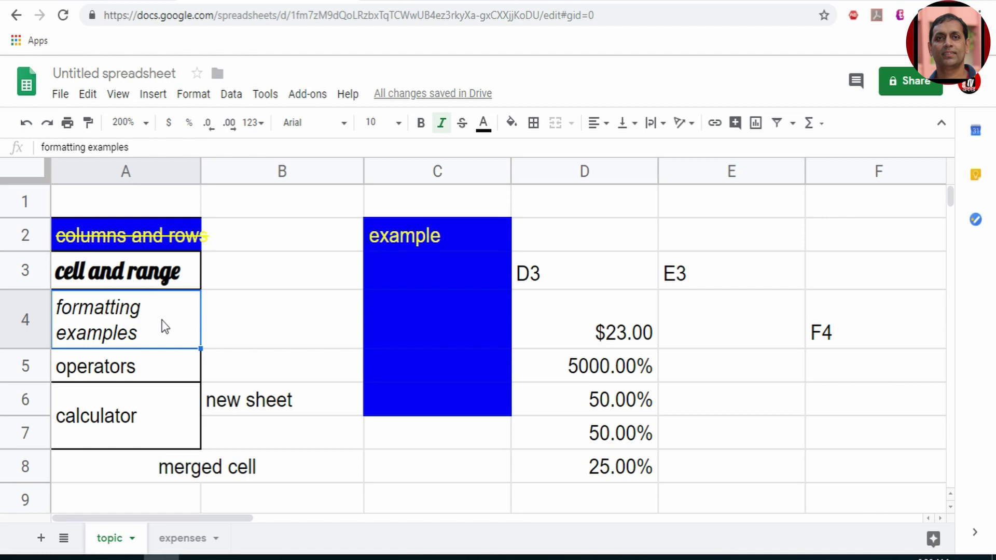
pyautogui.click(121, 368)
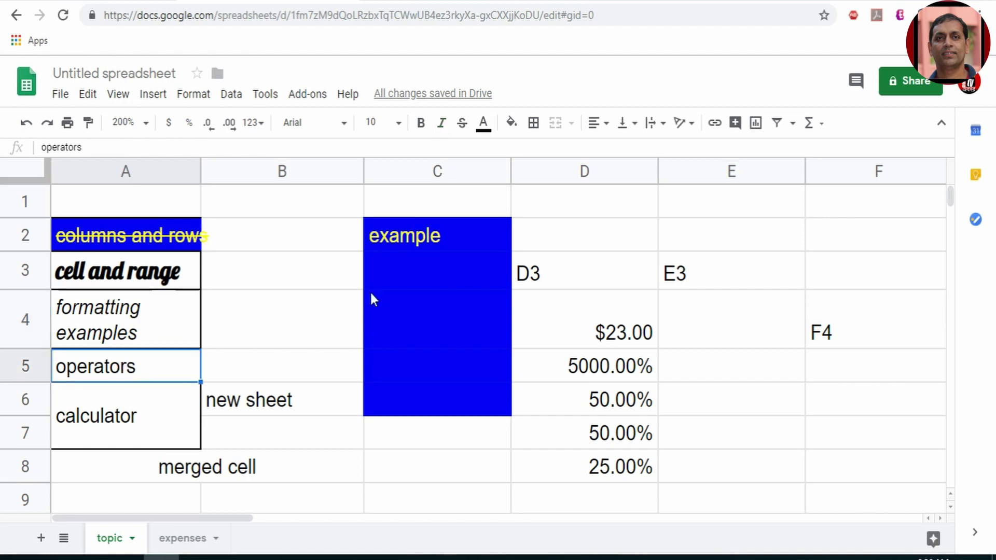
pyautogui.click(692, 124)
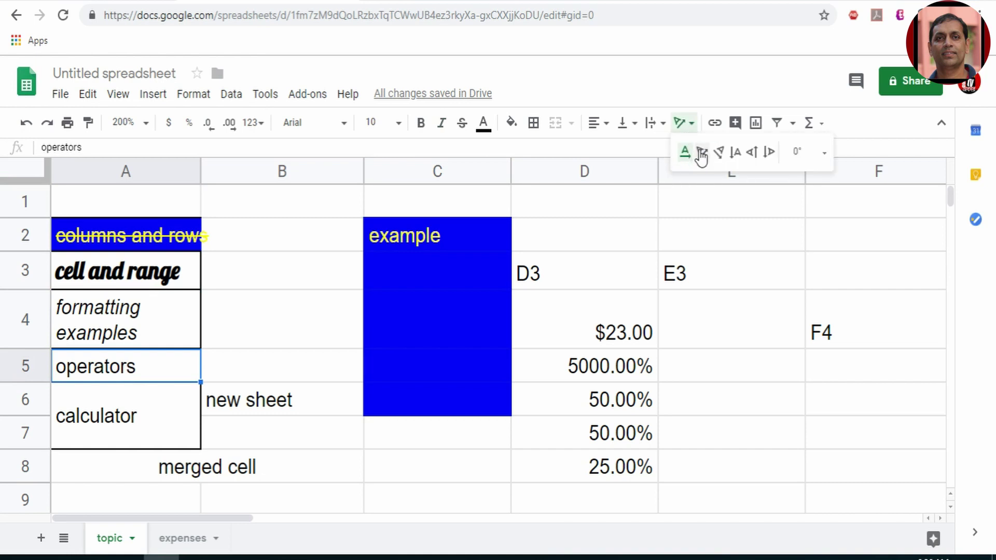
pyautogui.click(700, 151)
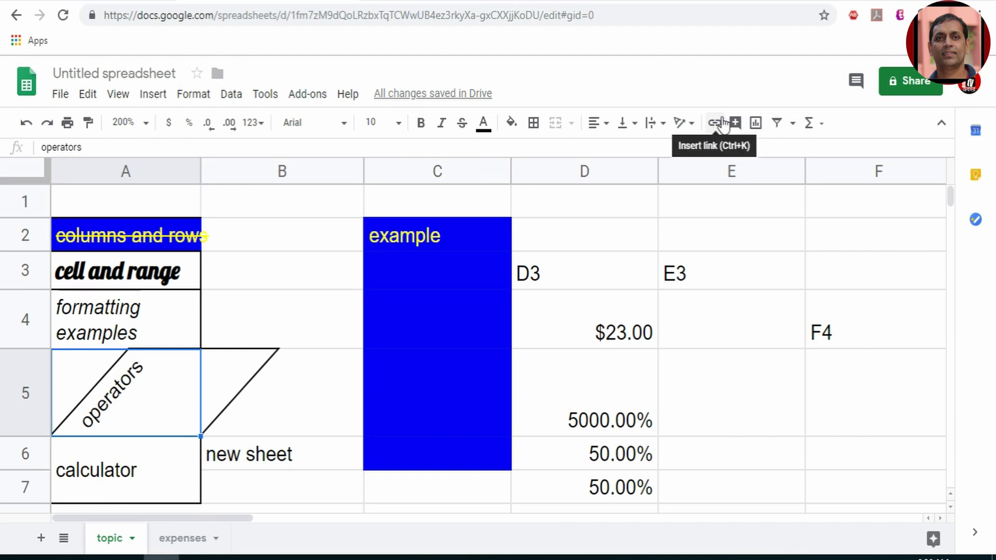
pyautogui.scroll(-2, 549, 489)
pyautogui.click(430, 420)
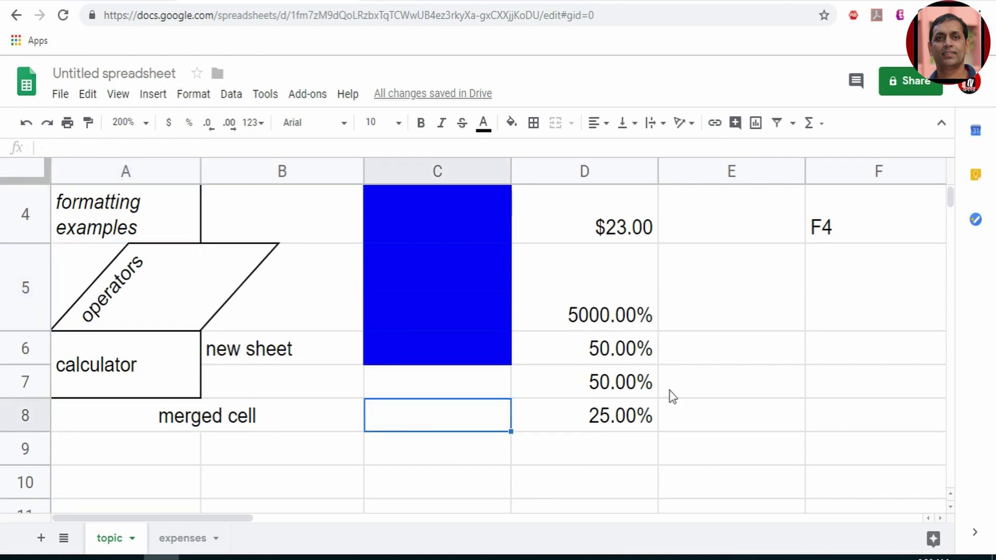
pyautogui.write('google')
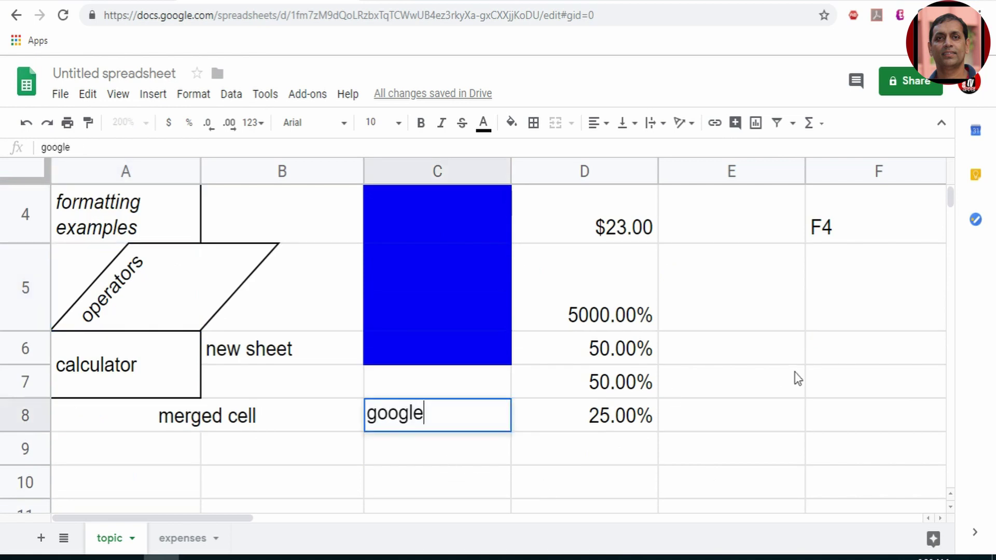
pyautogui.click(714, 125)
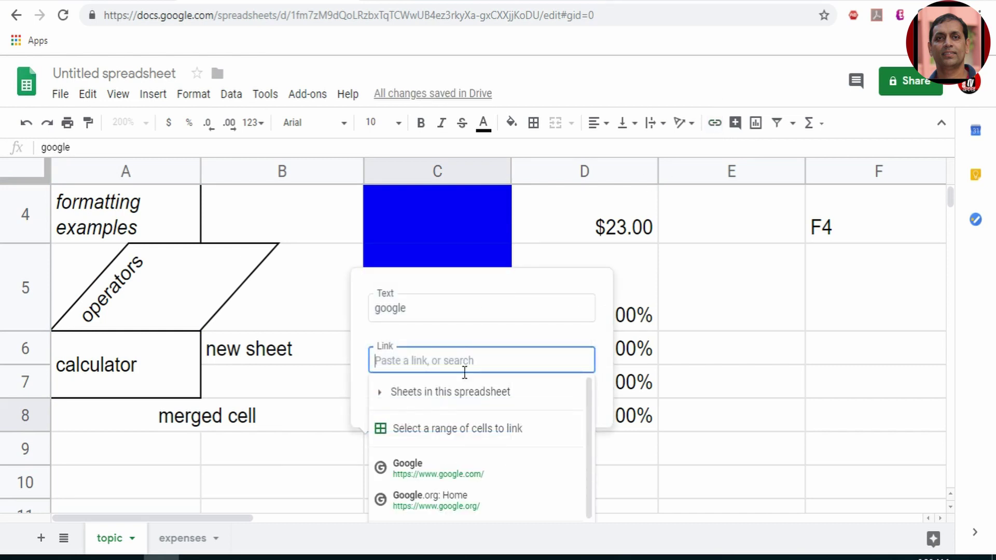
pyautogui.click(425, 468)
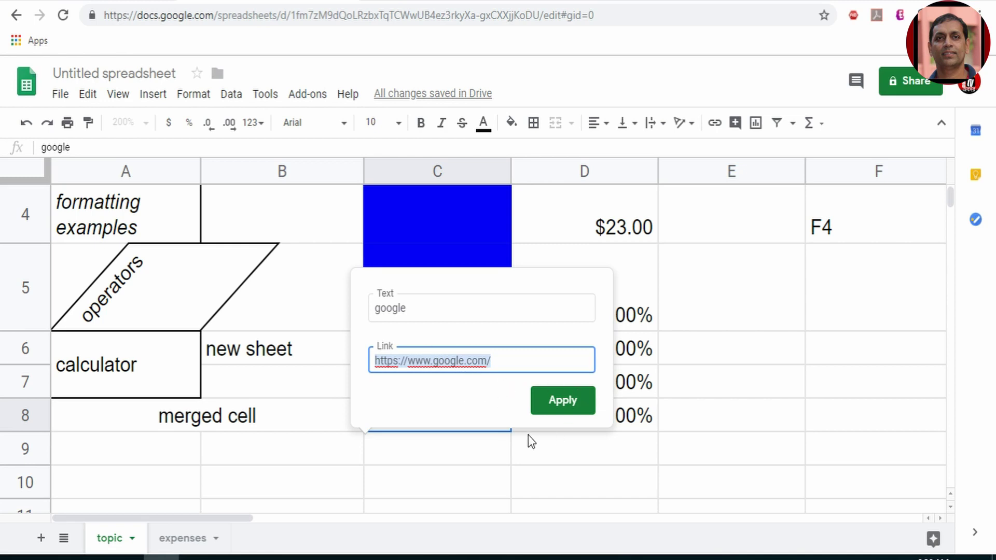
pyautogui.click(571, 400)
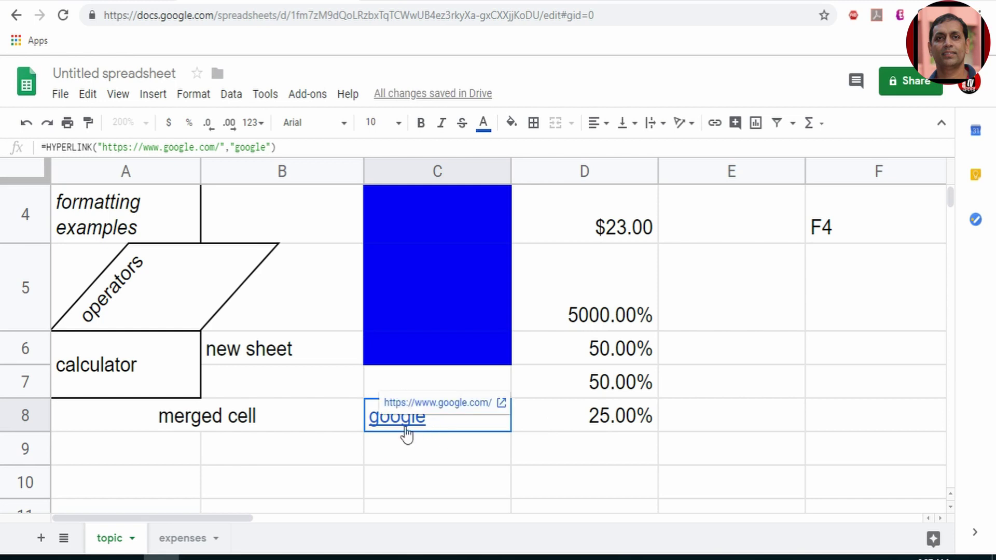
pyautogui.click(408, 464)
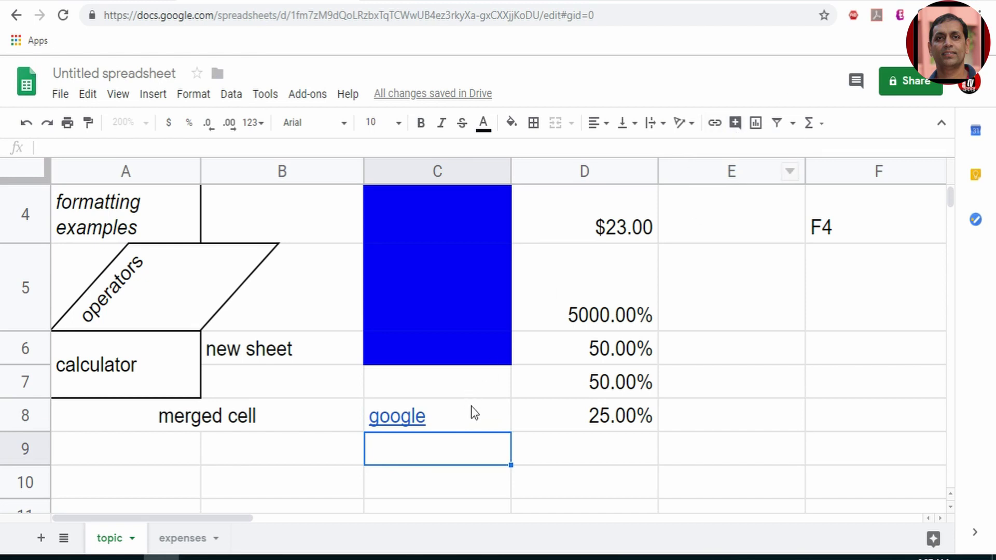
# Attach a comment reading 'linked cell' to the google link in C8.
pyautogui.click(494, 416)
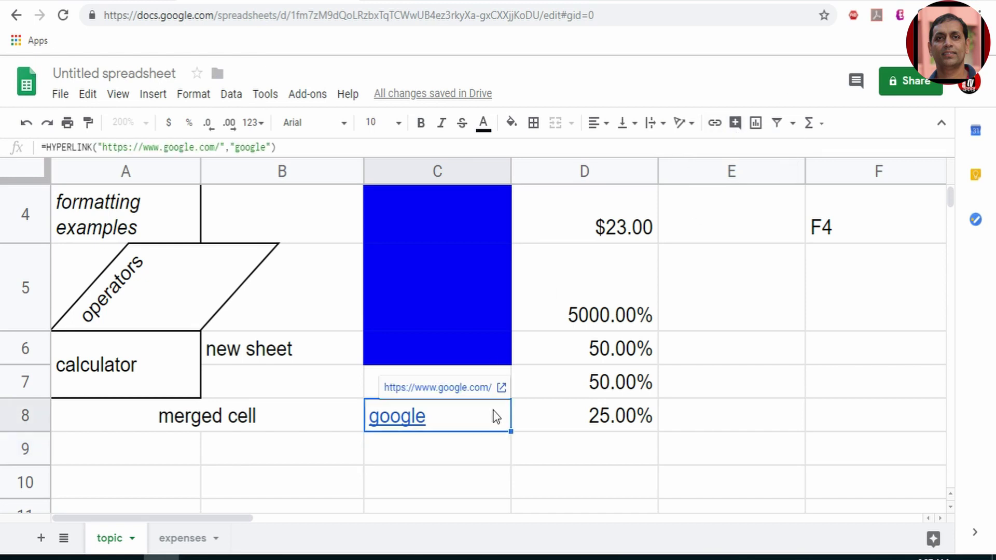
pyautogui.click(735, 123)
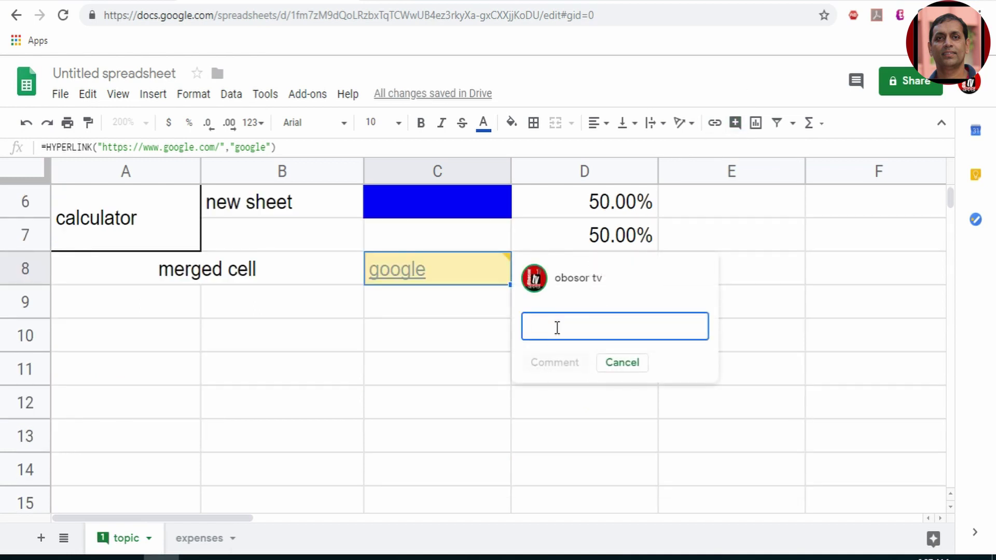
pyautogui.write('linked cell')
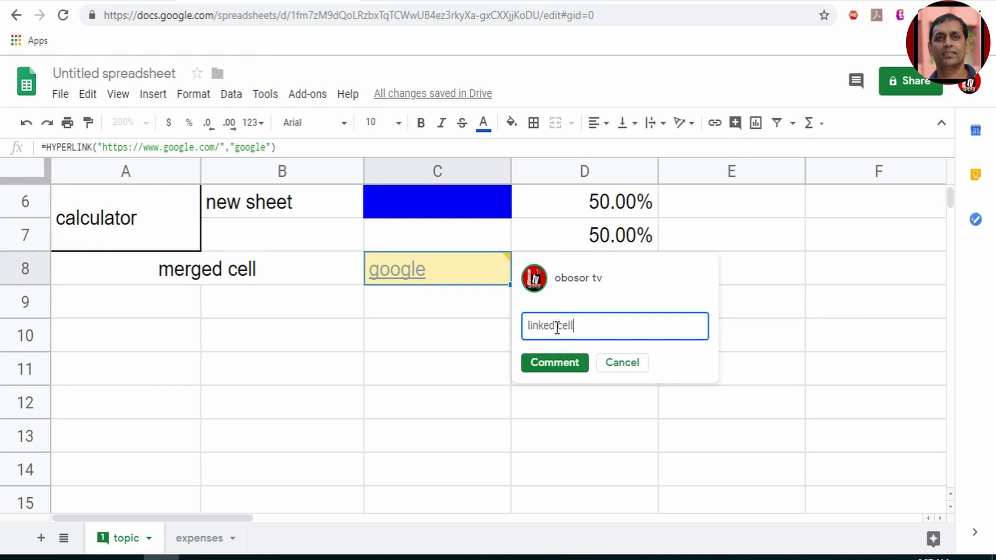
pyautogui.click(544, 366)
pyautogui.click(447, 337)
pyautogui.moveTo(506, 257)
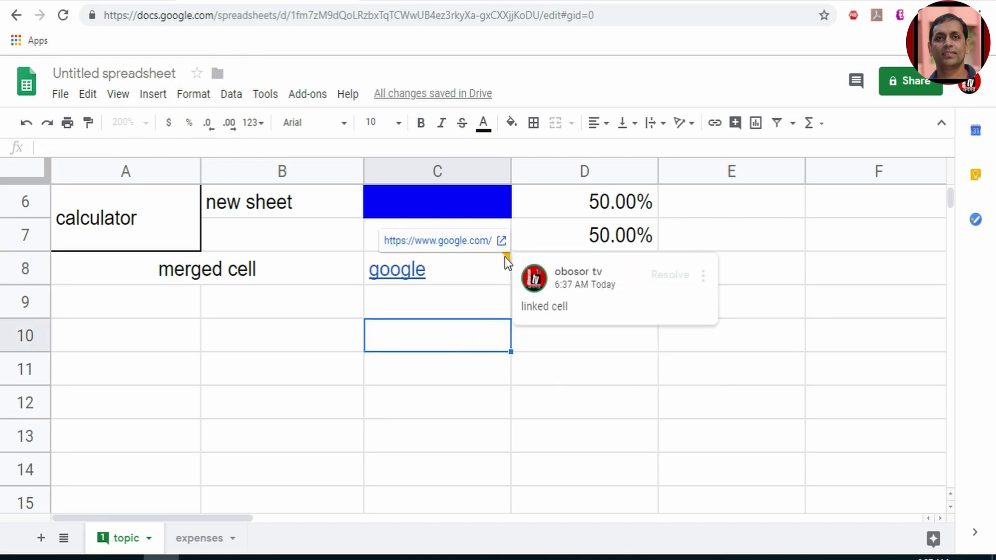
pyautogui.moveTo(755, 122)
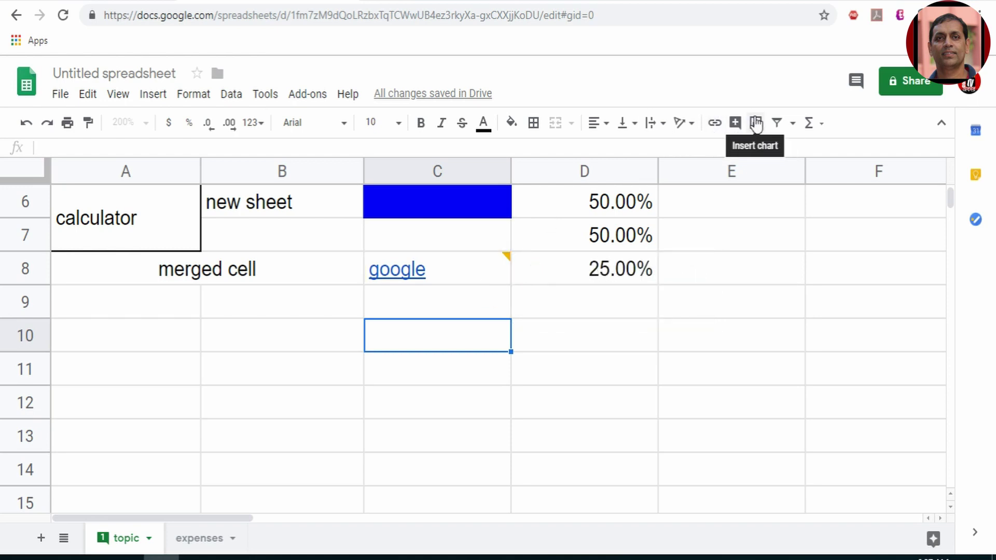
pyautogui.scroll(3, 607, 239)
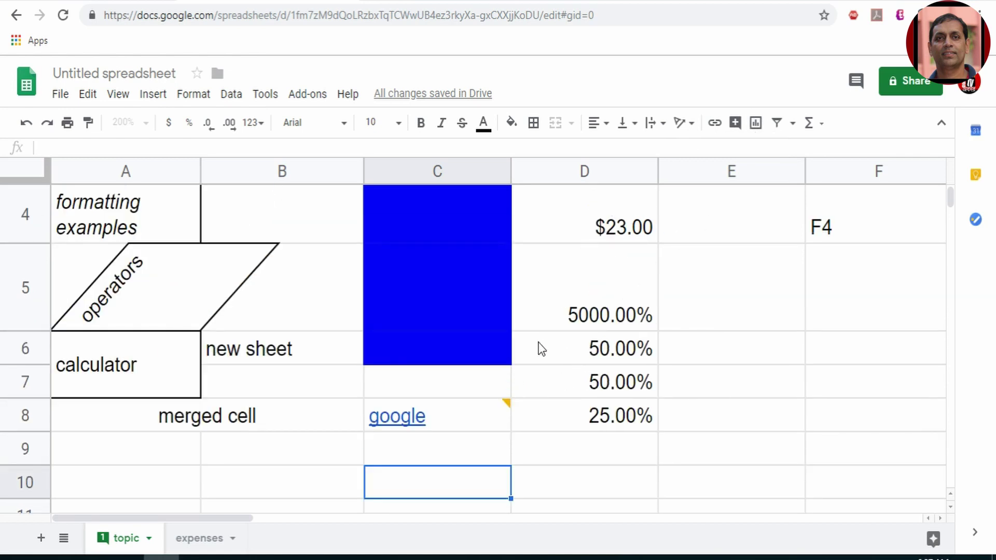
pyautogui.moveTo(571, 309)
pyautogui.mouseDown()
pyautogui.moveTo(643, 424)
pyautogui.moveTo(644, 447)
pyautogui.mouseUp()
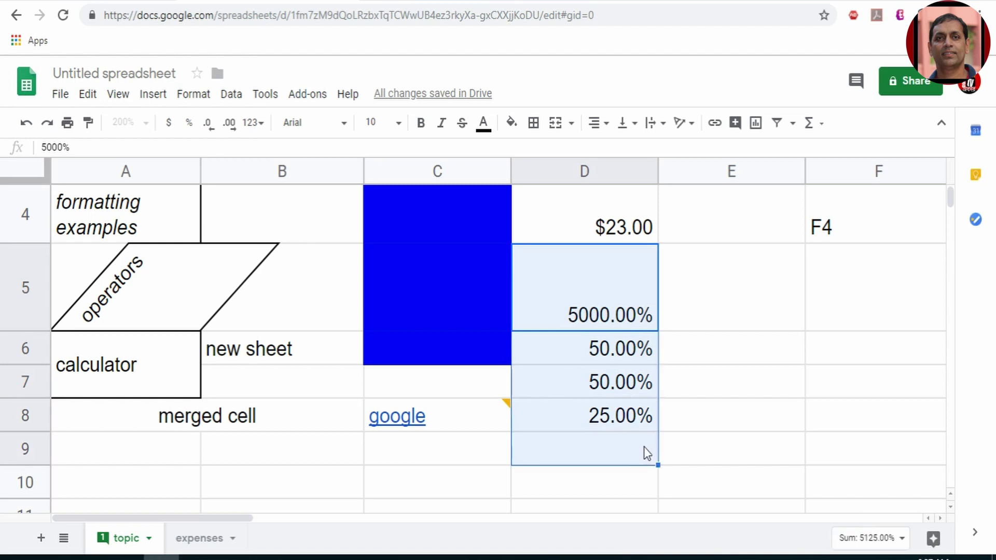
pyautogui.click(759, 125)
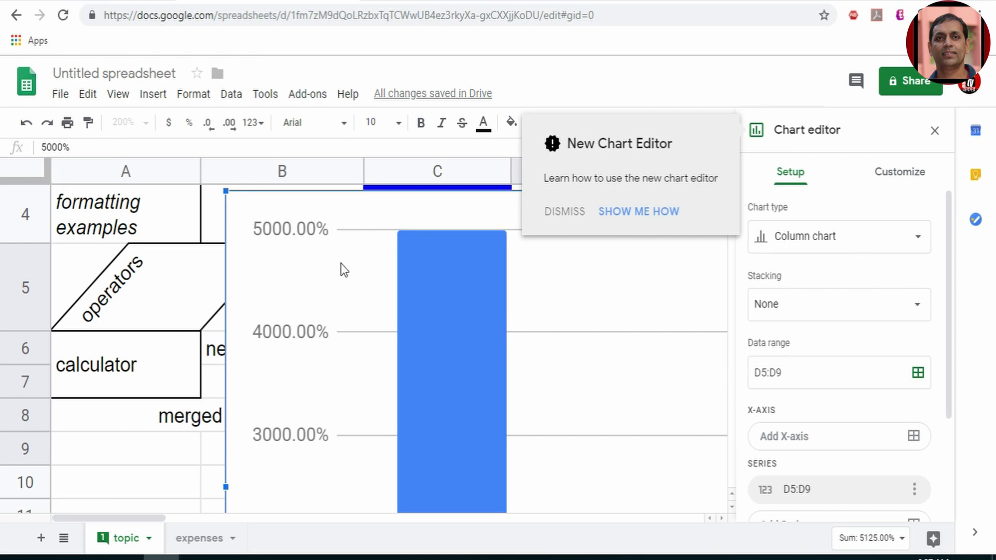
pyautogui.click(917, 239)
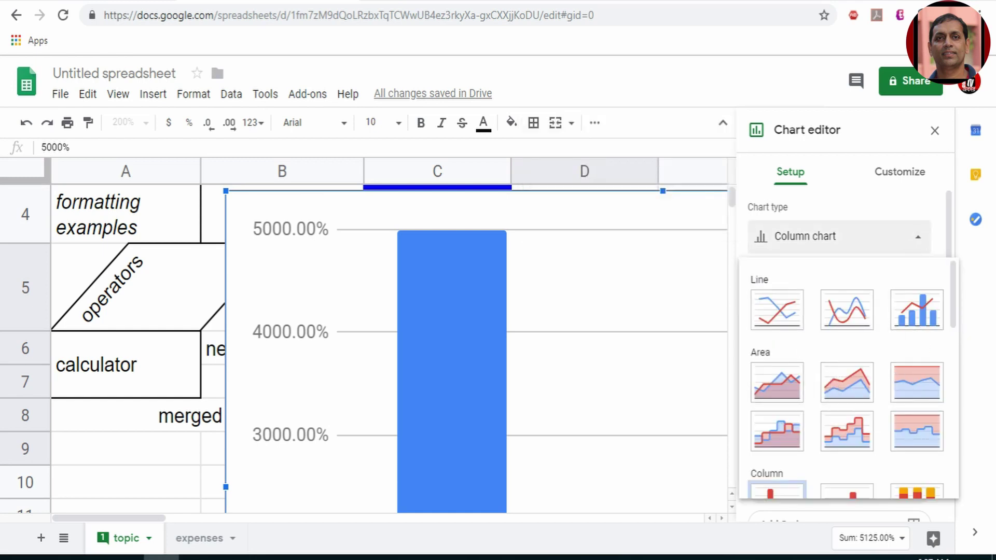
pyautogui.click(934, 131)
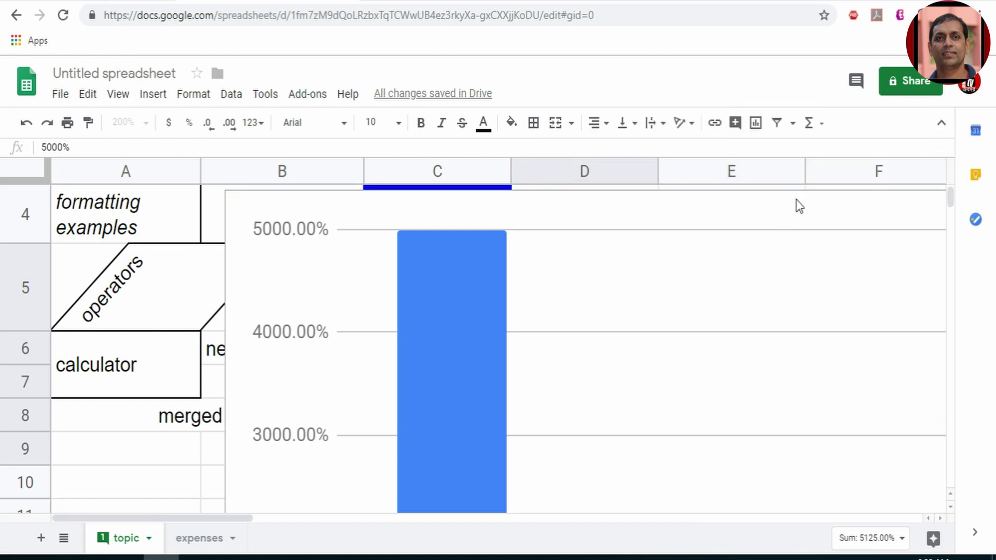
pyautogui.press('Delete')
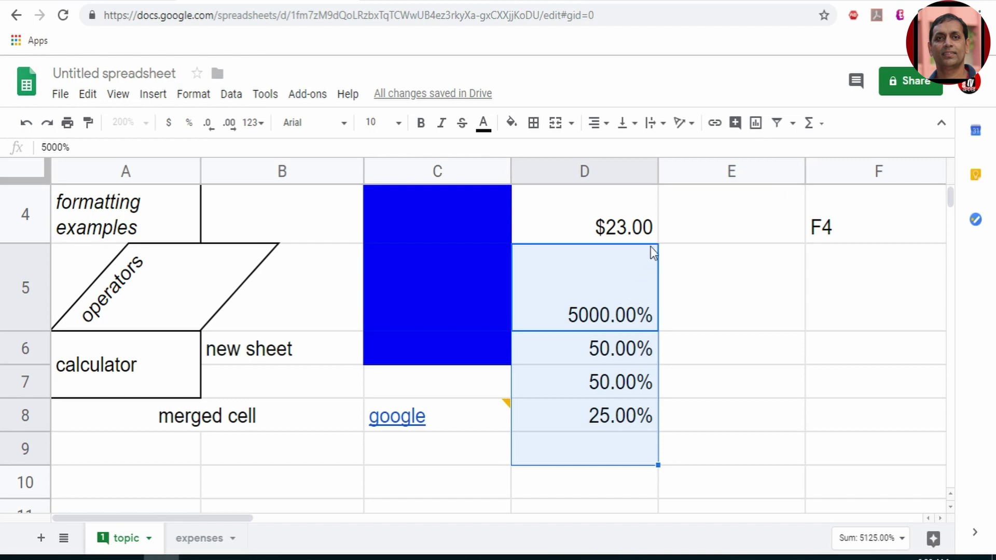
# Show the filter views menu with the option to create a new filter view.
pyautogui.click(793, 124)
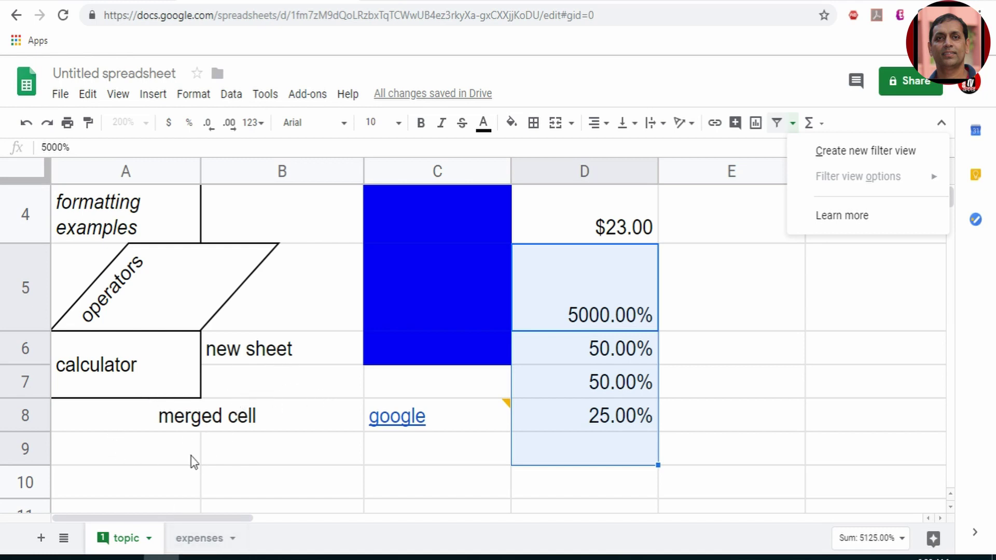
# On a new sheet, list addition with + and subtraction with - in rows 2–3.
pyautogui.click(41, 538)
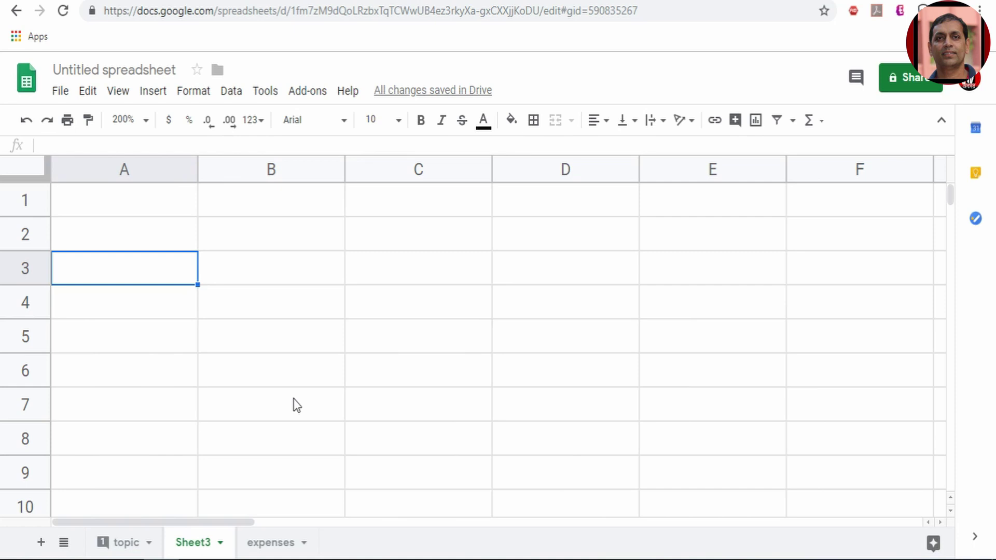
pyautogui.press('Up')
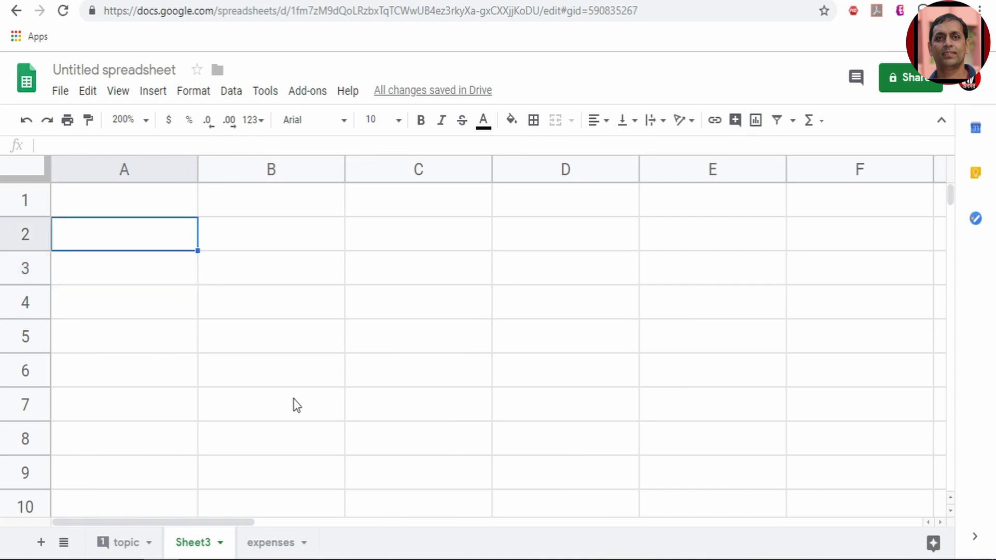
pyautogui.write('addi')
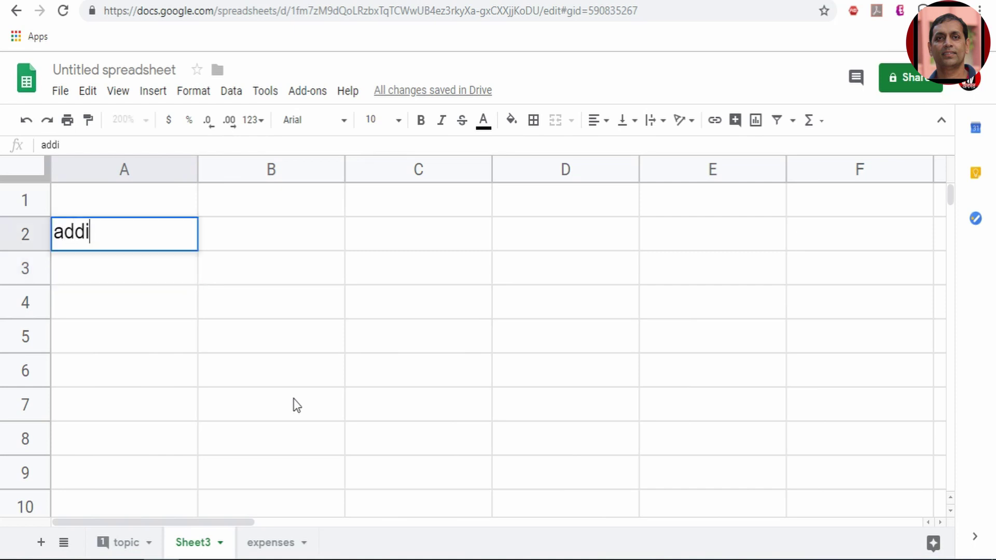
pyautogui.write('tion')
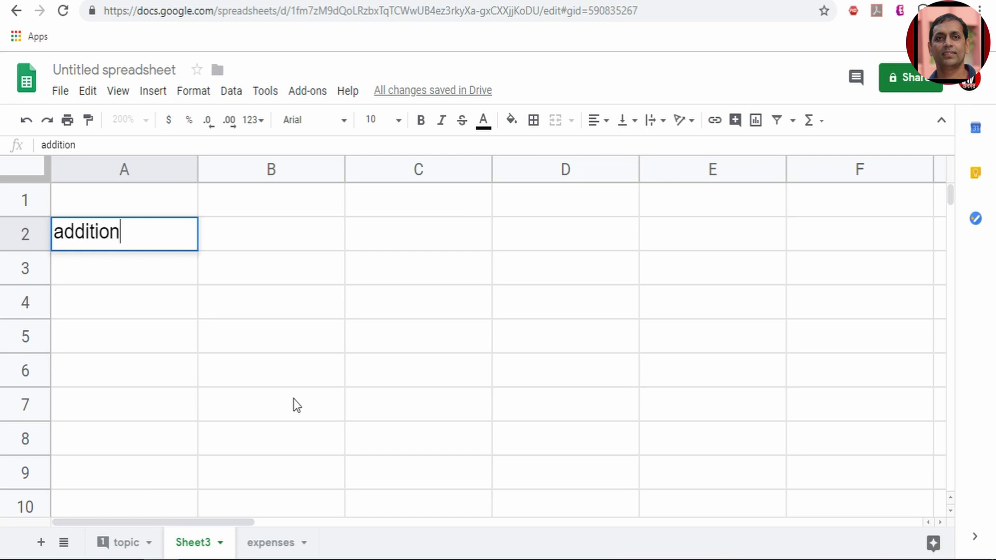
pyautogui.press('Tab')
pyautogui.write("'+")
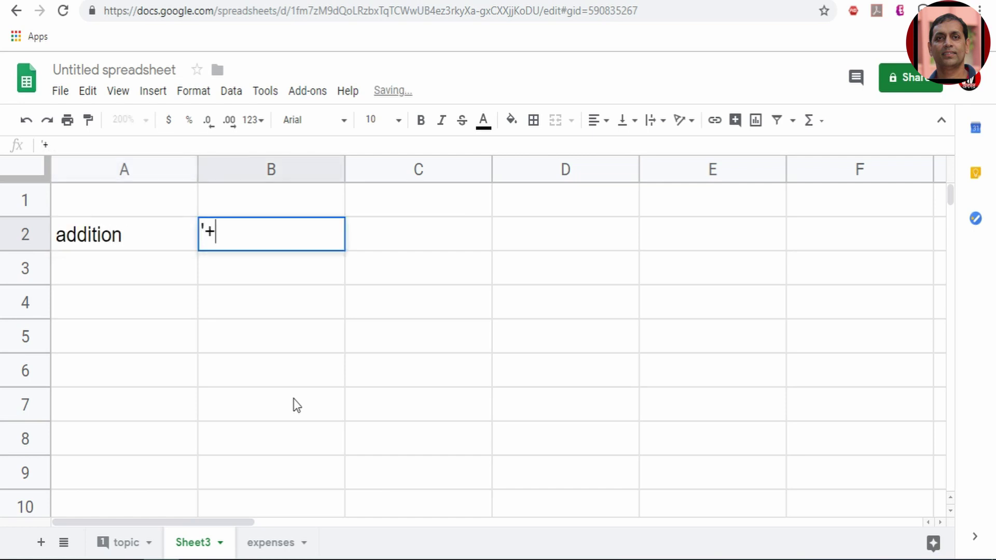
pyautogui.press('Return')
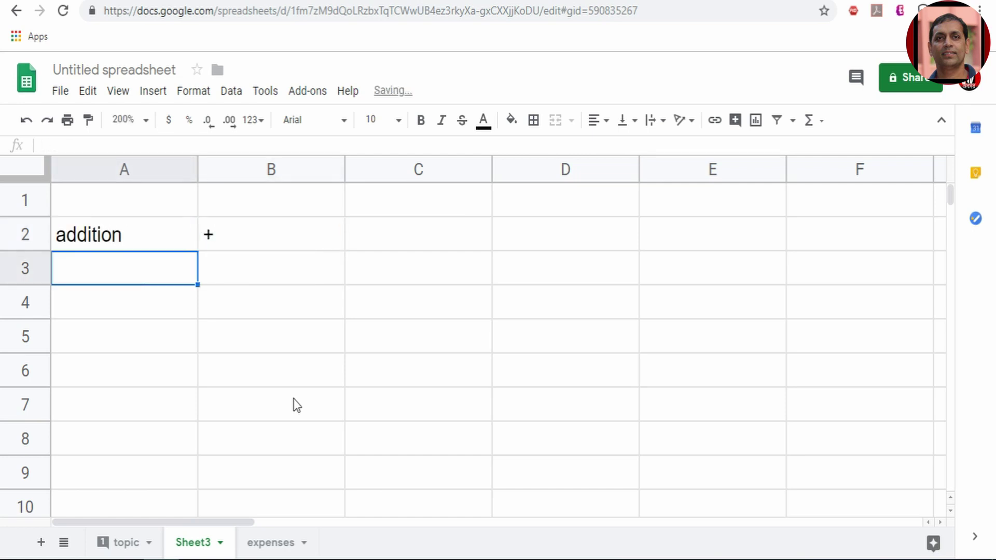
pyautogui.write('subtrac')
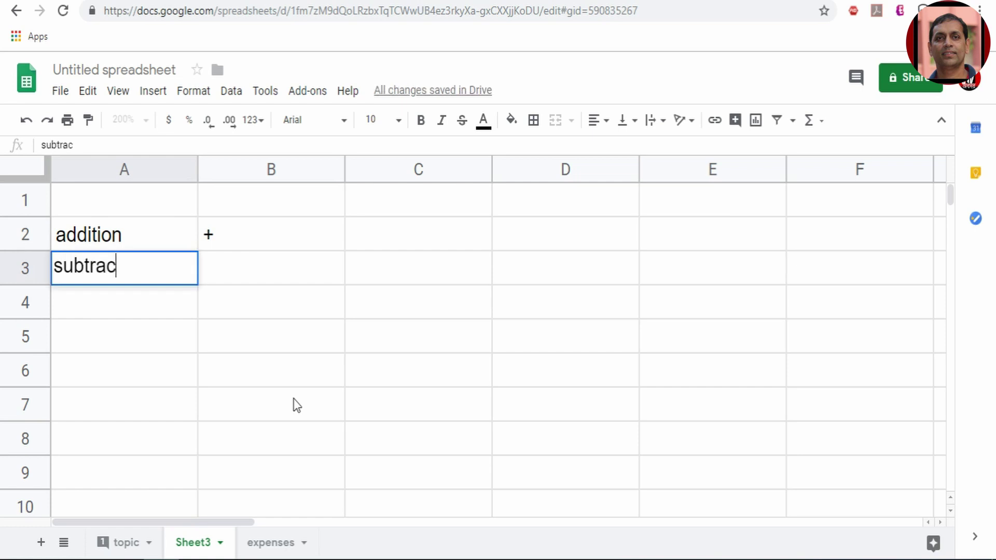
pyautogui.write('tion')
pyautogui.press('Tab')
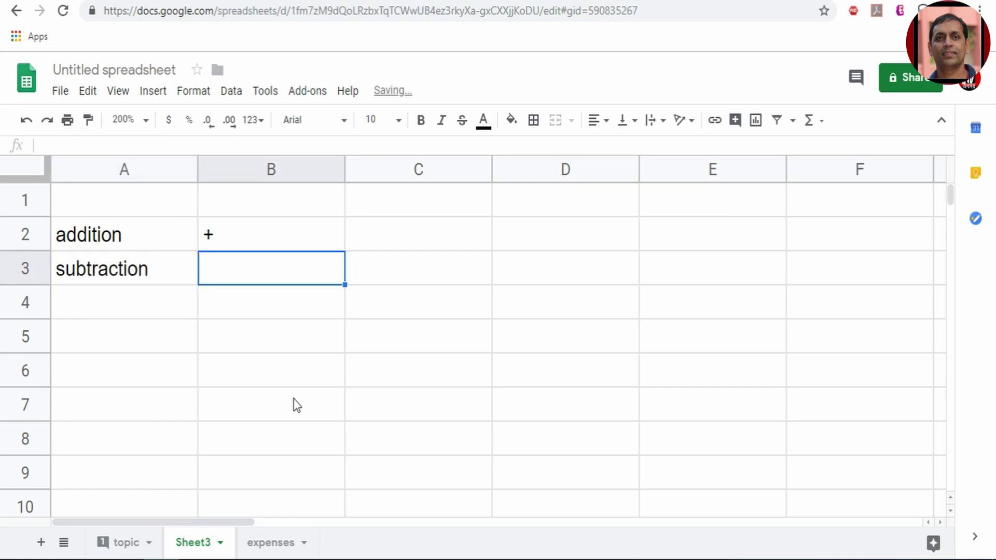
pyautogui.write('-')
pyautogui.press('Return')
# Add multiplication *, division / and exponent ^ with their symbols in rows 4–6.
pyautogui.press('Left')
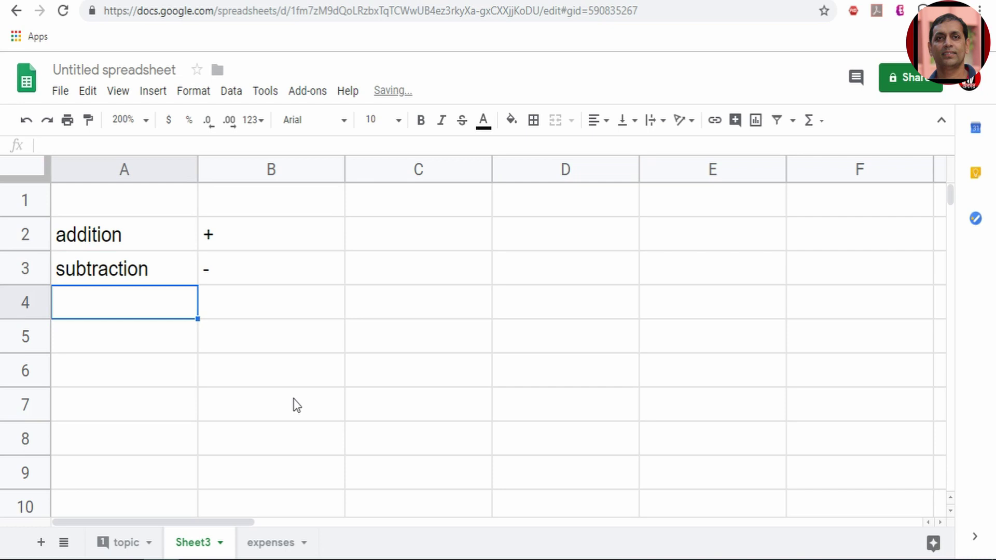
pyautogui.write('multiplic')
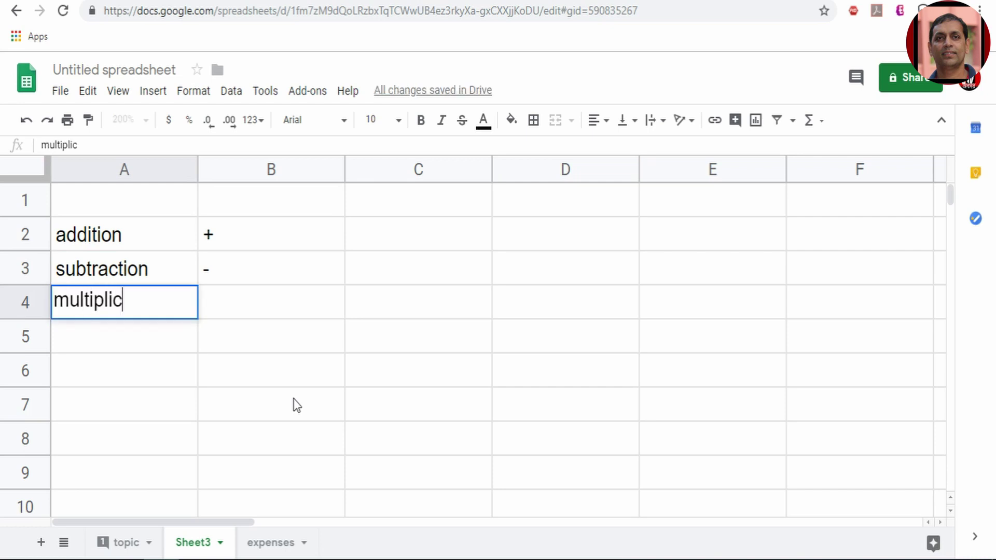
pyautogui.write('ation')
pyautogui.press('Tab')
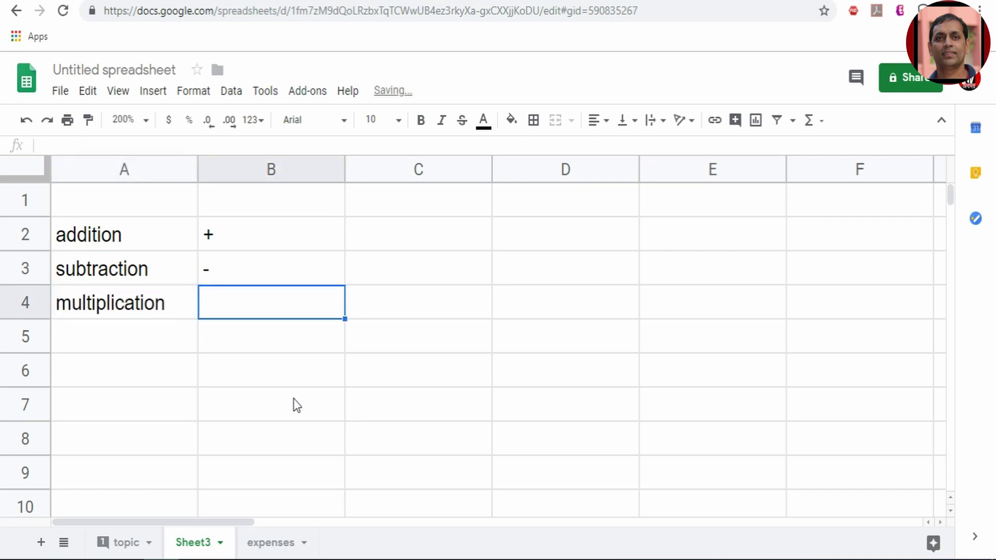
pyautogui.write('*')
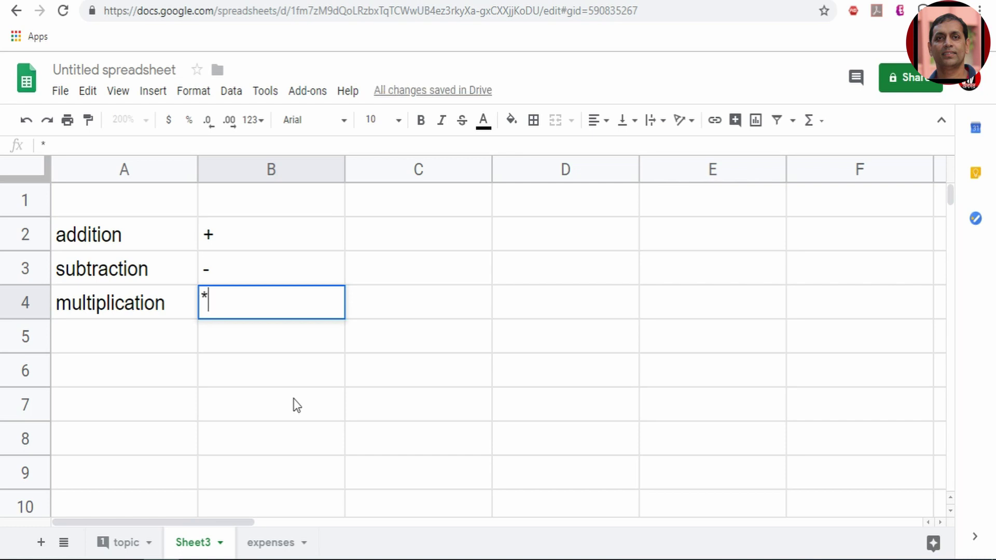
pyautogui.press('Return')
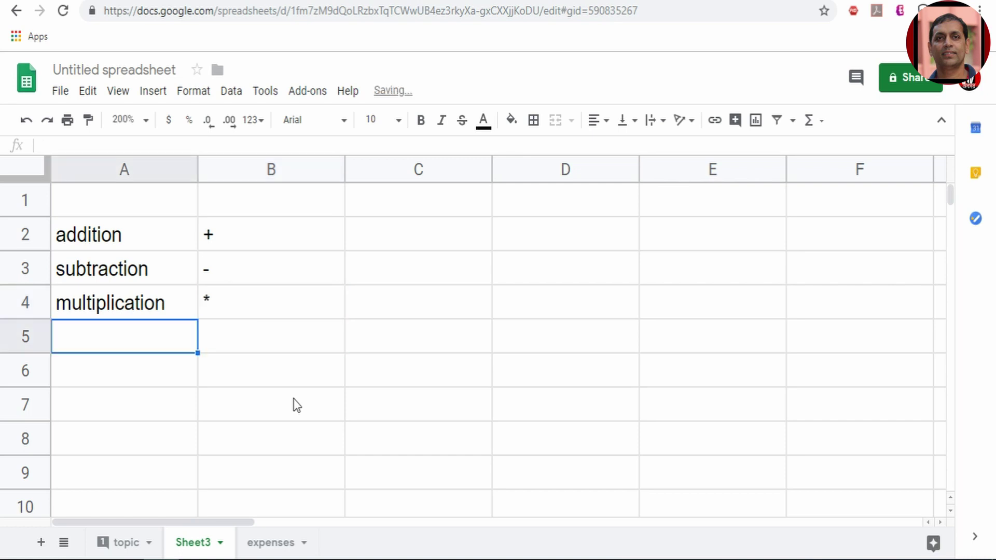
pyautogui.write('division')
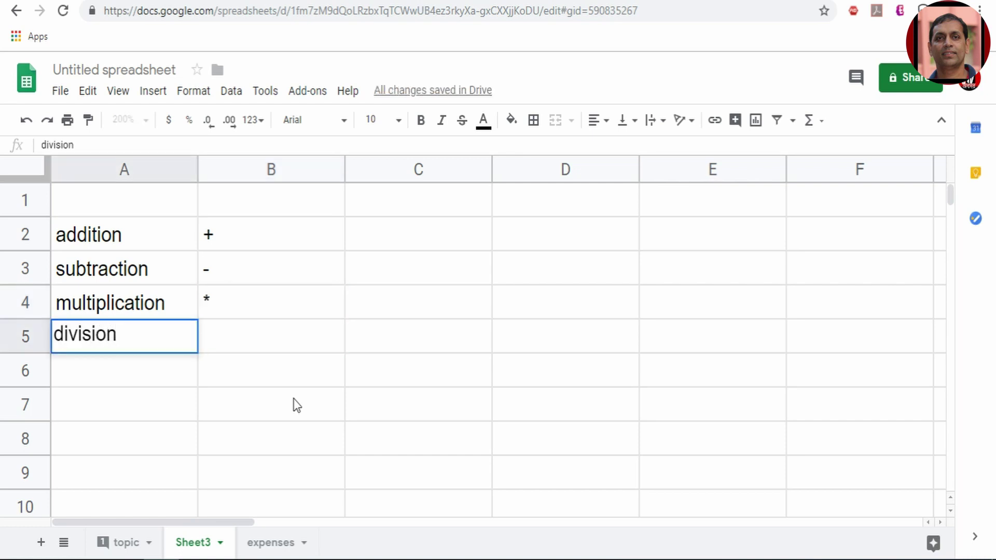
pyautogui.press('Tab')
pyautogui.write('/')
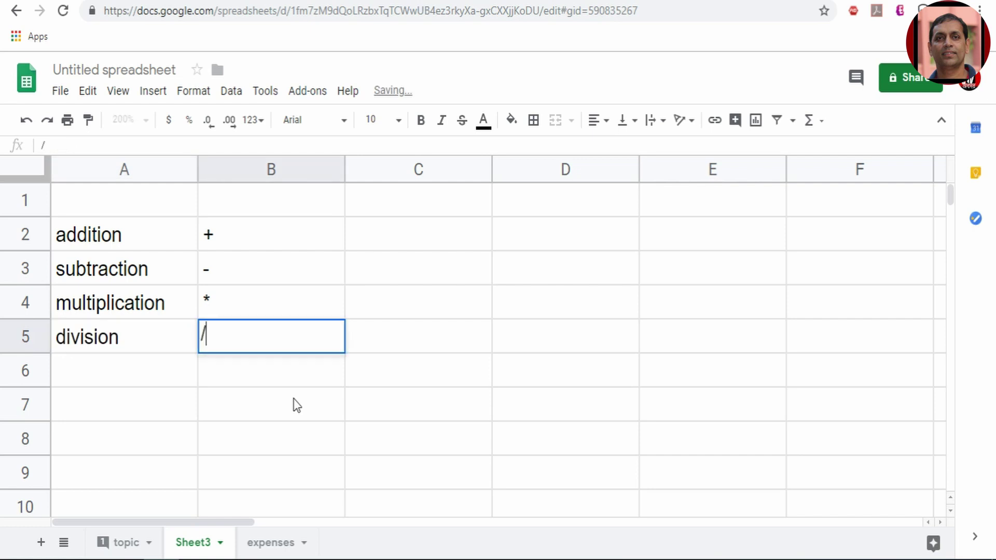
pyautogui.press('Return')
pyautogui.press('Left')
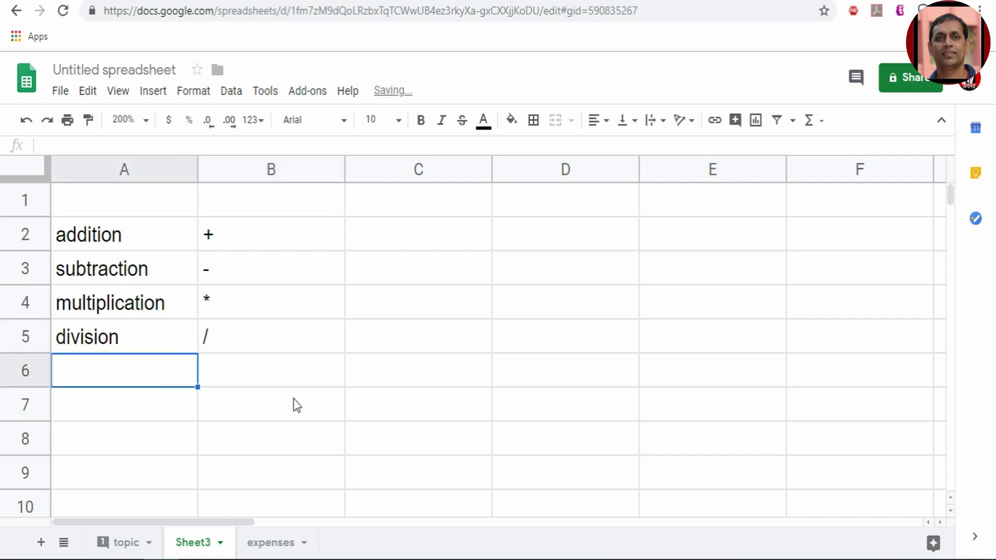
pyautogui.write('expo')
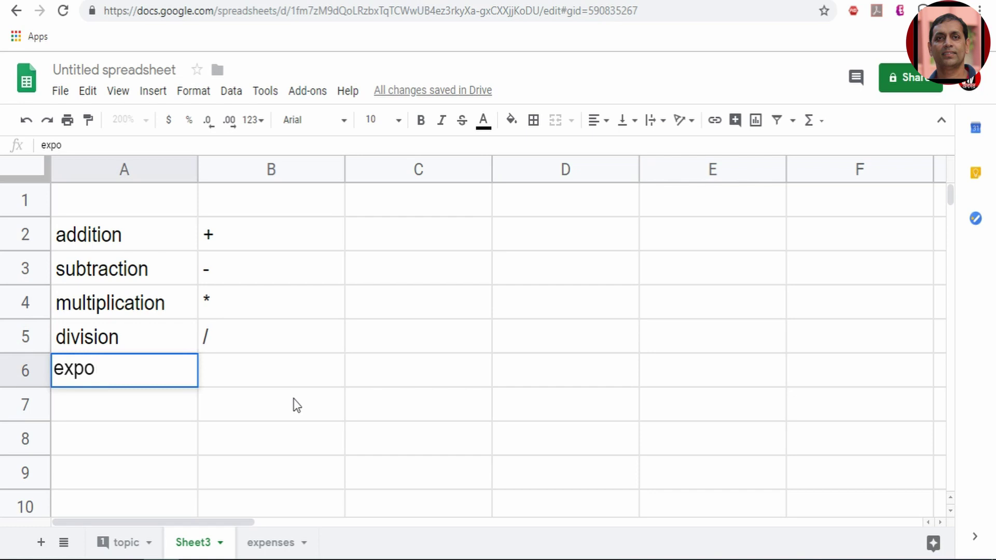
pyautogui.write('nent')
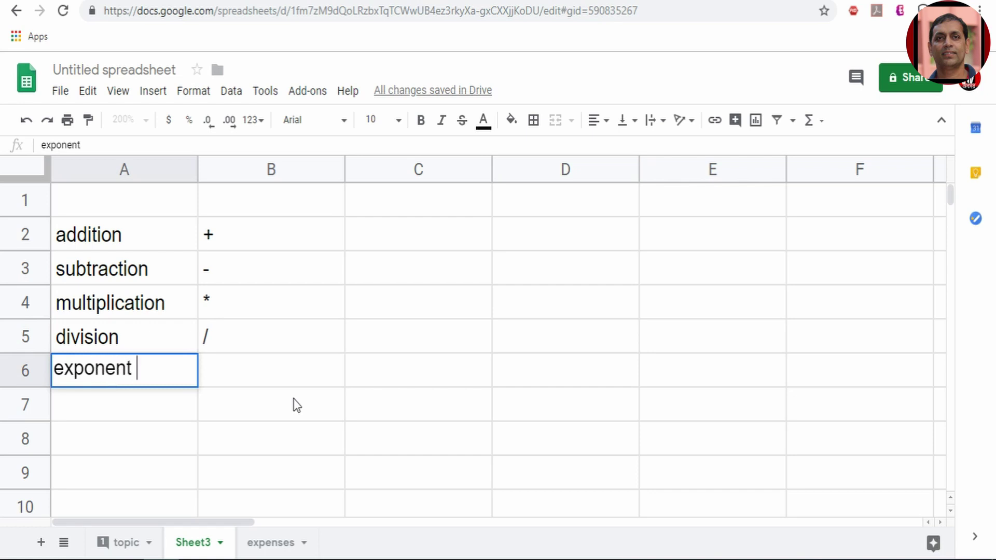
pyautogui.press('Tab')
pyautogui.write('^')
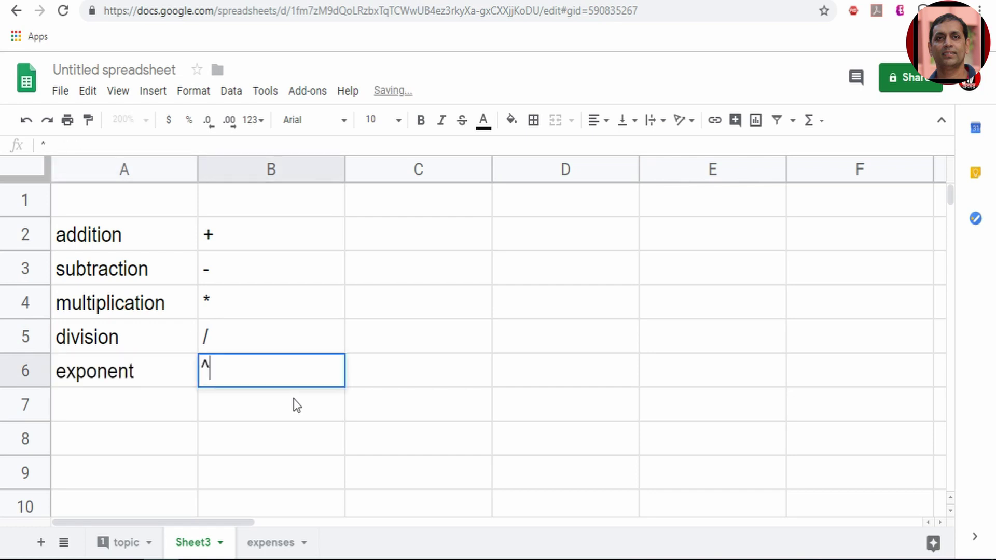
pyautogui.press('Tab')
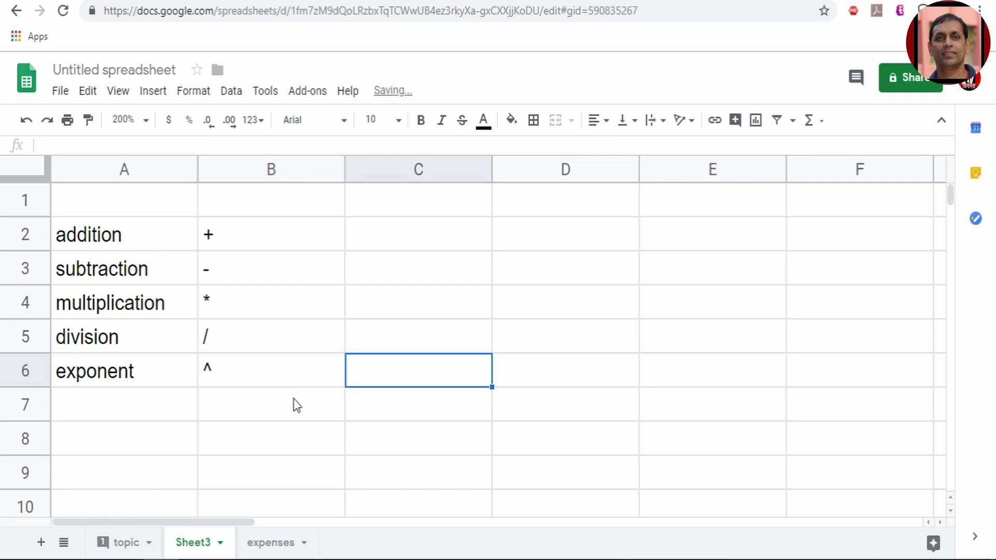
# Enter the example formulas =3+8 in C2 and =2^3 in C6.
pyautogui.click(414, 234)
pyautogui.write('=')
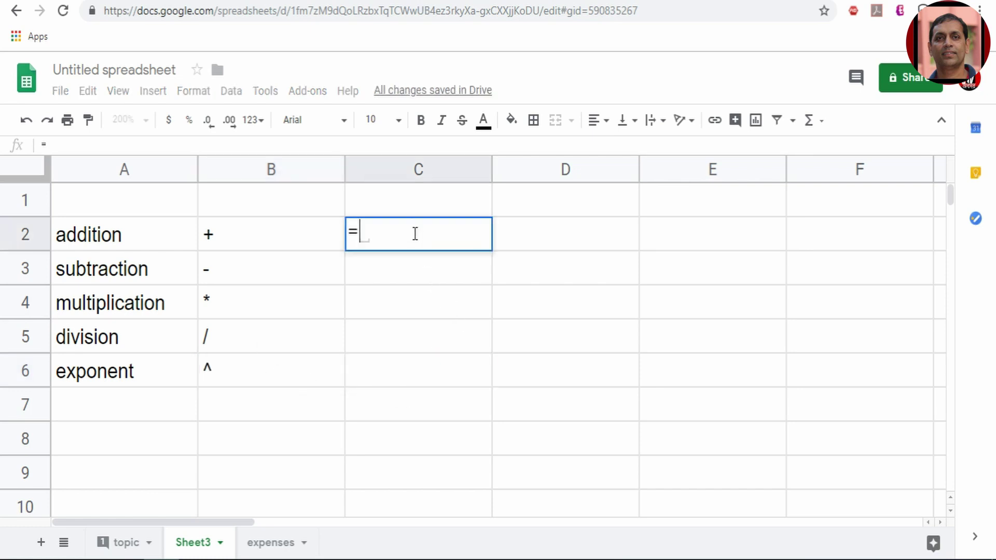
pyautogui.write('3')
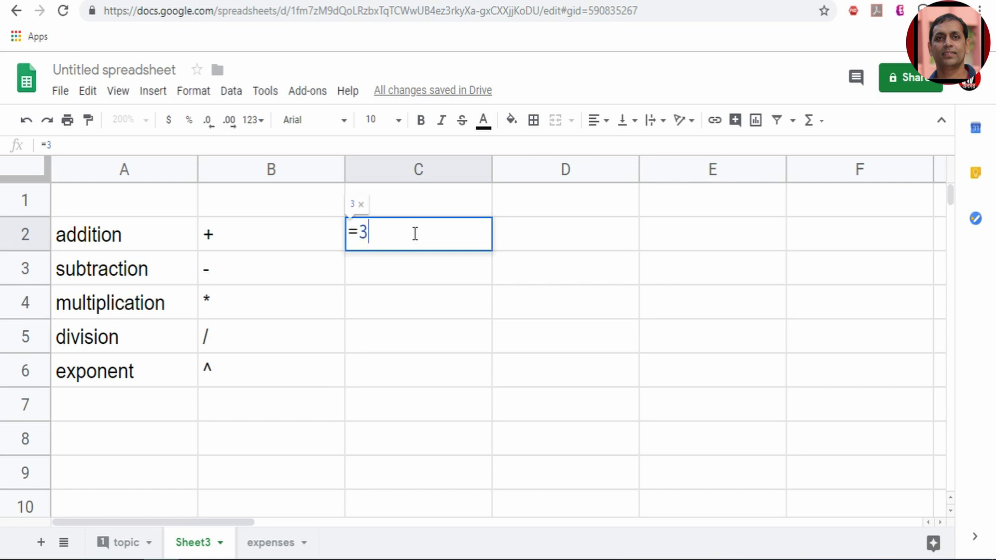
pyautogui.write('+')
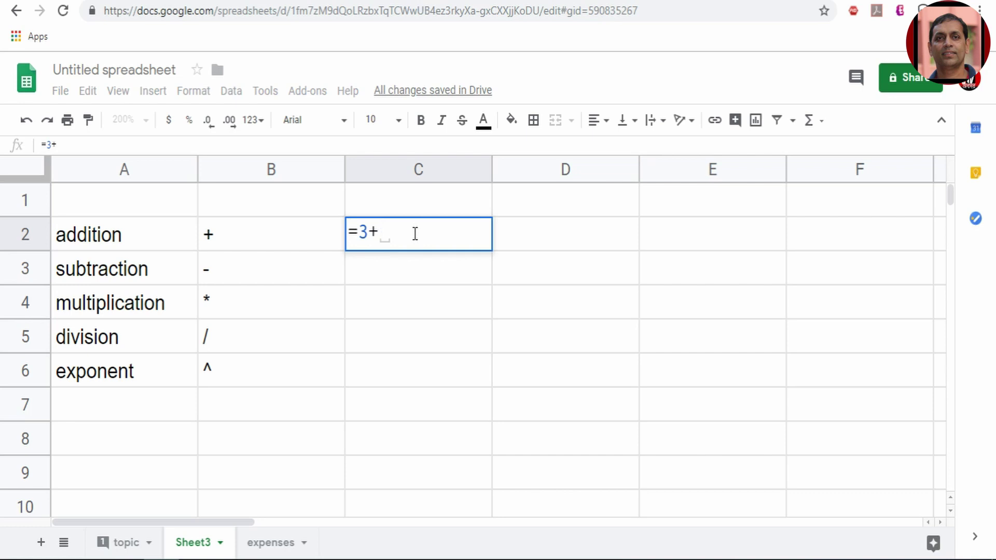
pyautogui.write('8')
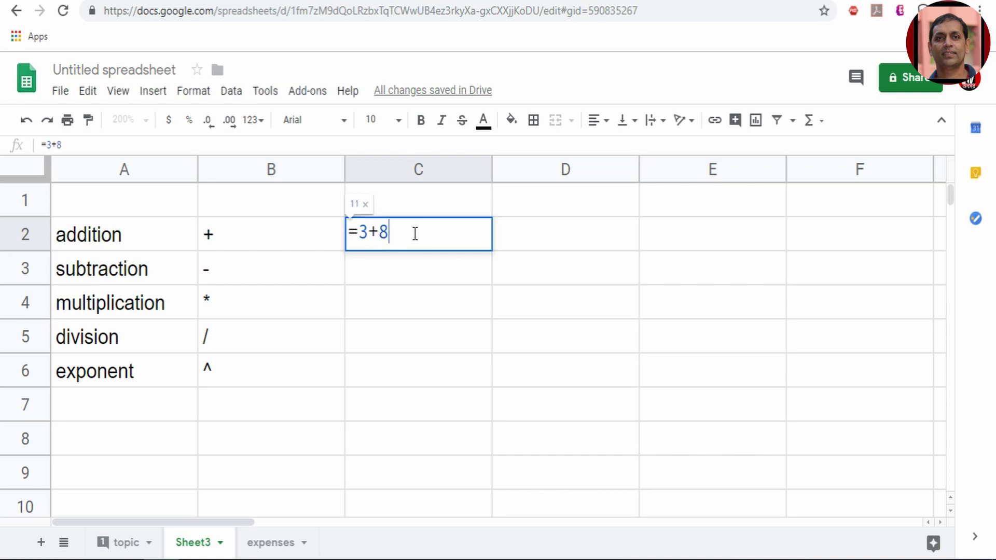
pyautogui.press('Return')
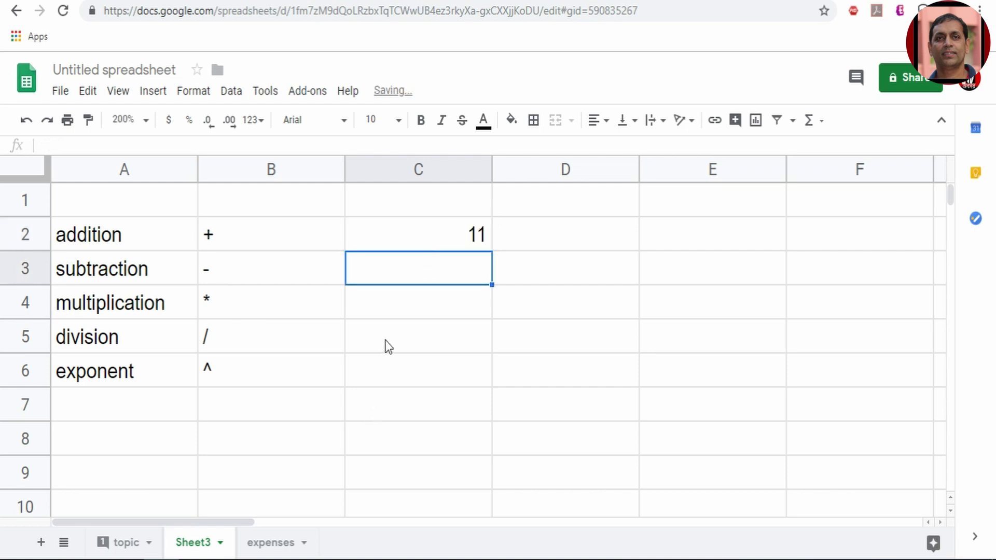
pyautogui.click(410, 373)
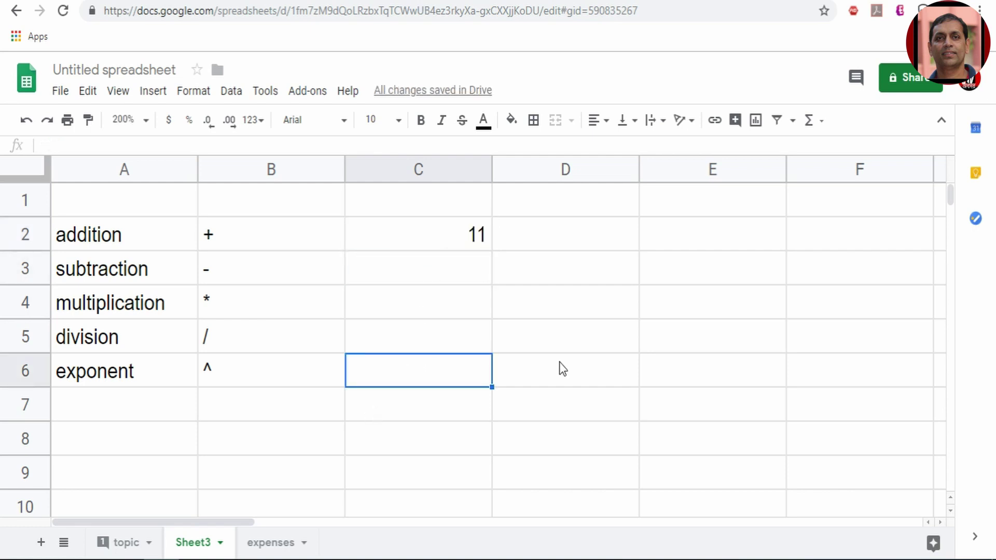
pyautogui.write('=2')
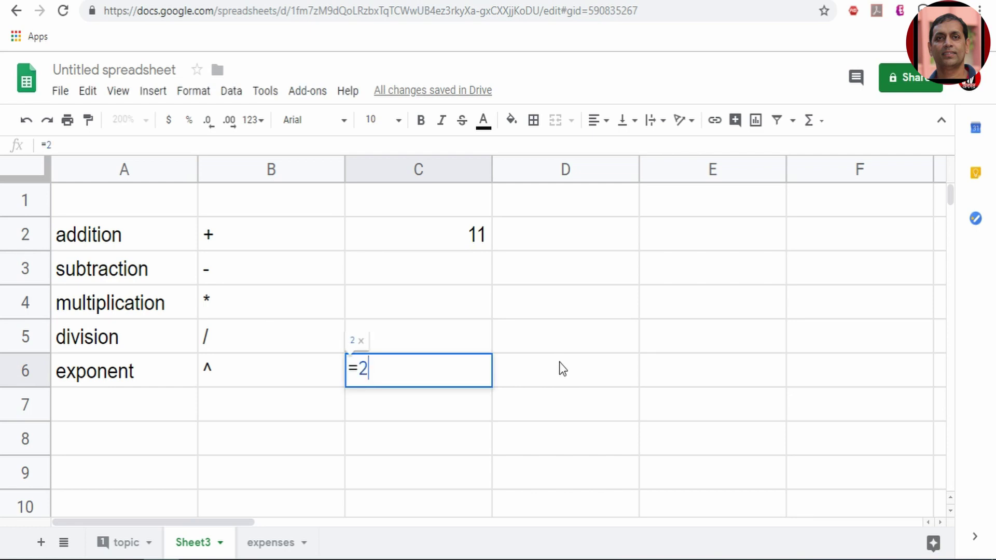
pyautogui.write('^')
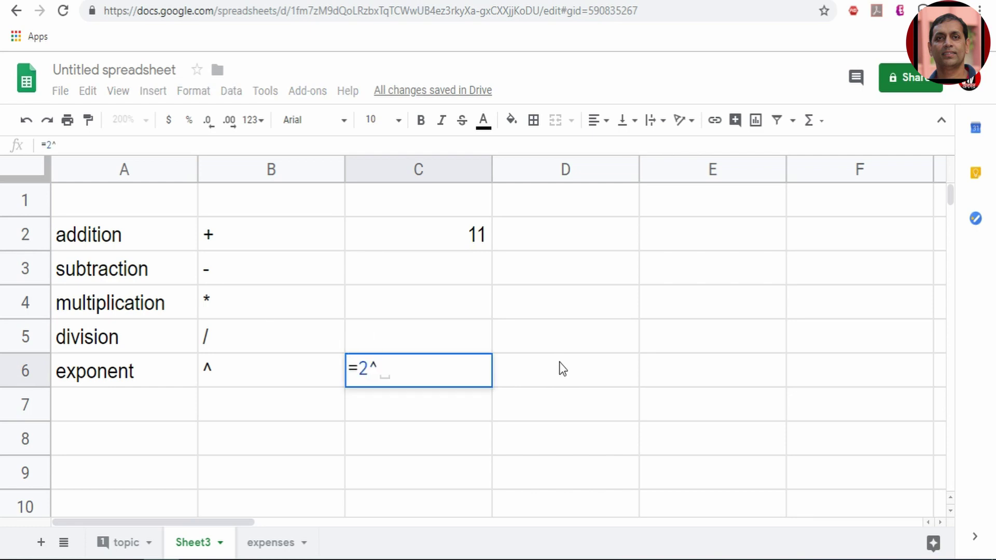
pyautogui.write('3')
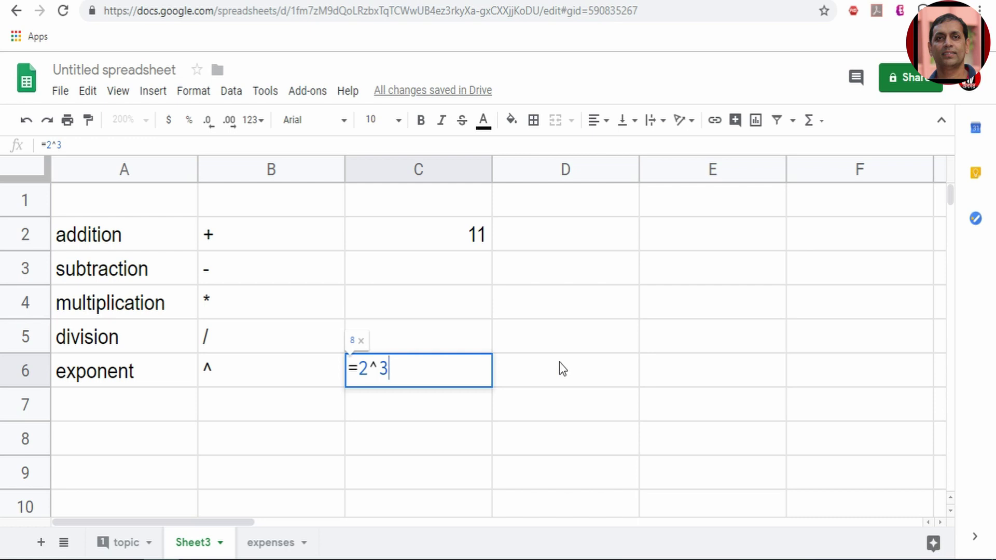
pyautogui.press('Return')
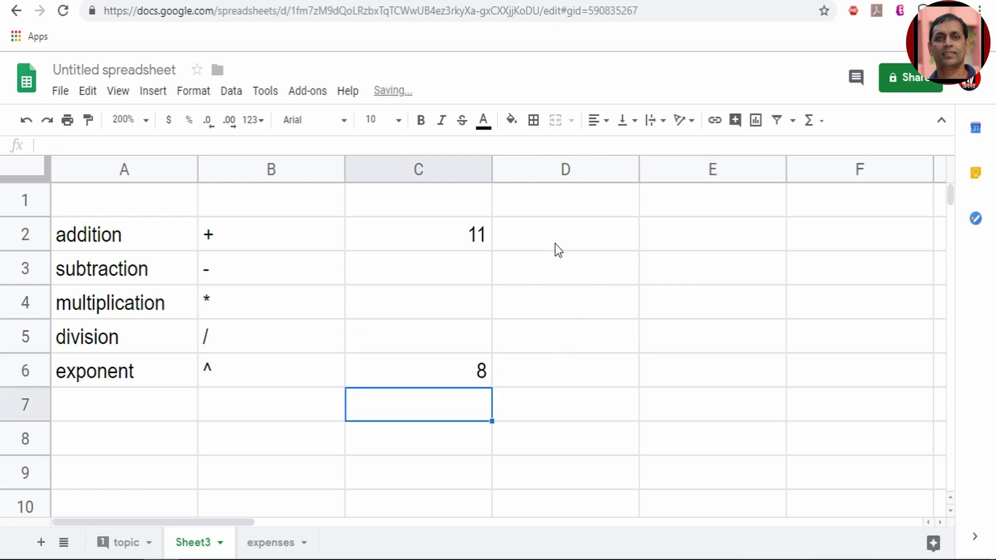
pyautogui.click(546, 240)
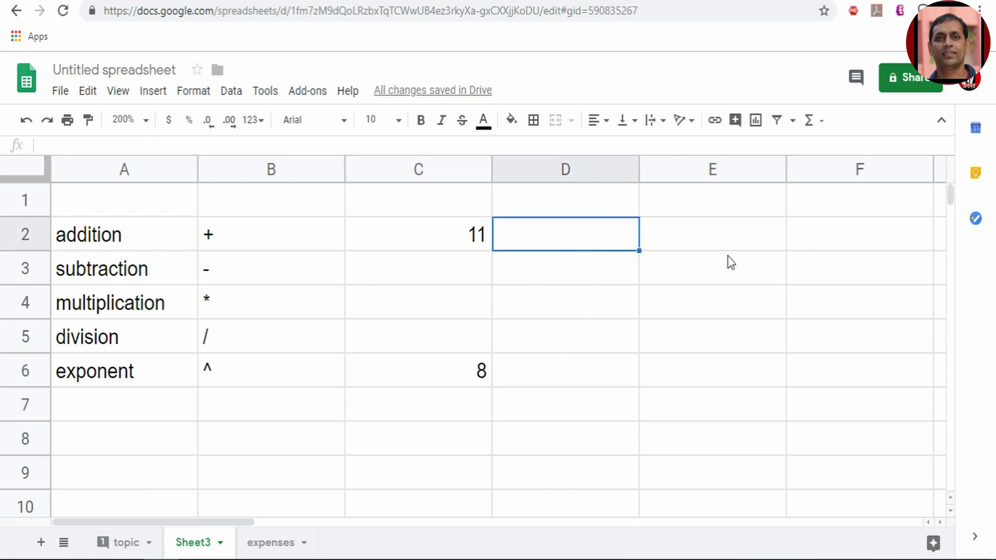
# List the operator precedence in D2:D5: (), ^, */ and +- as text.
pyautogui.write('()')
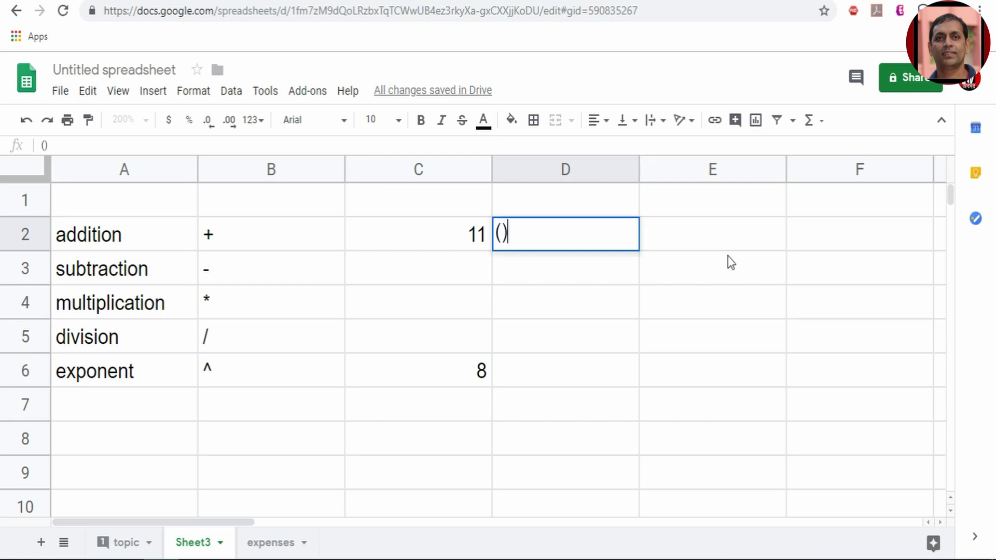
pyautogui.press('Return')
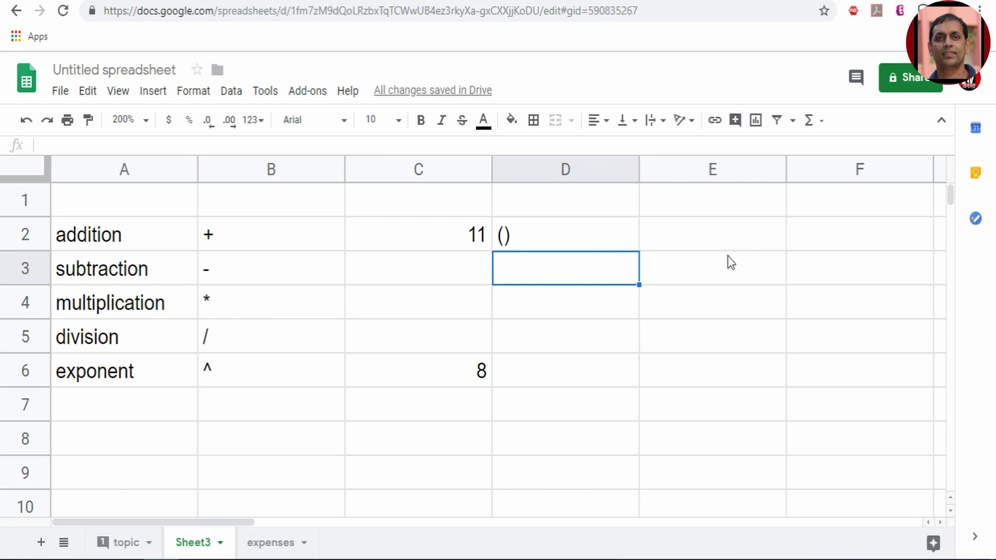
pyautogui.write('^')
pyautogui.press('Return')
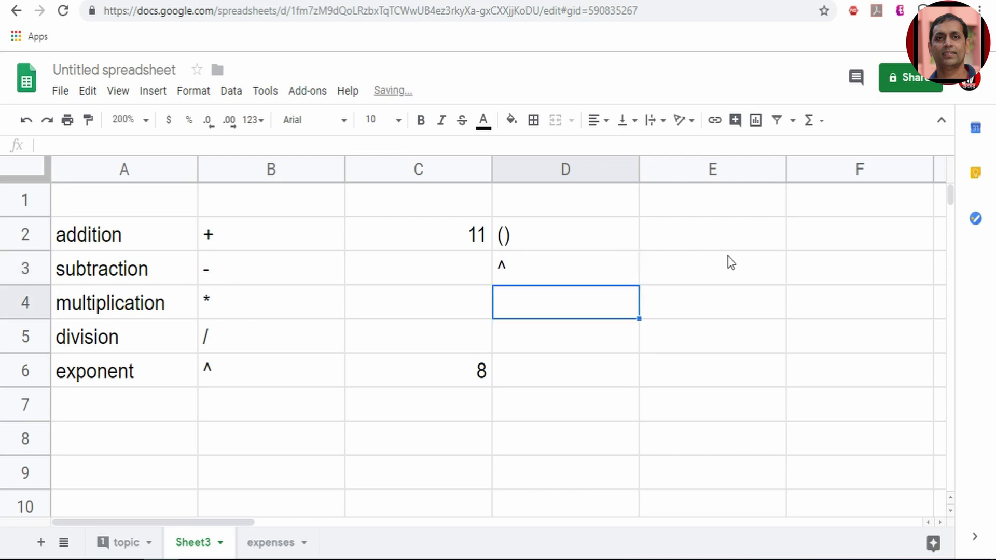
pyautogui.write('*')
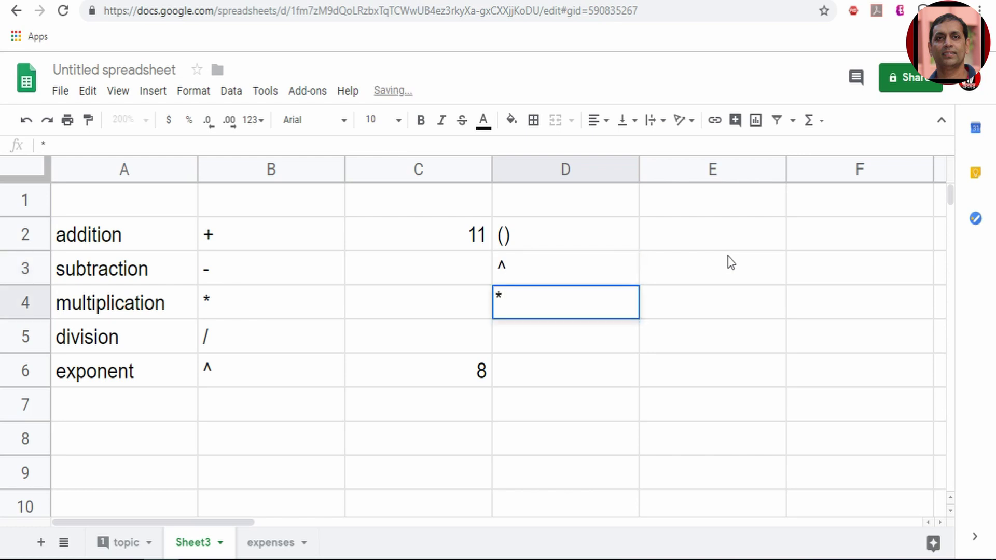
pyautogui.write('/')
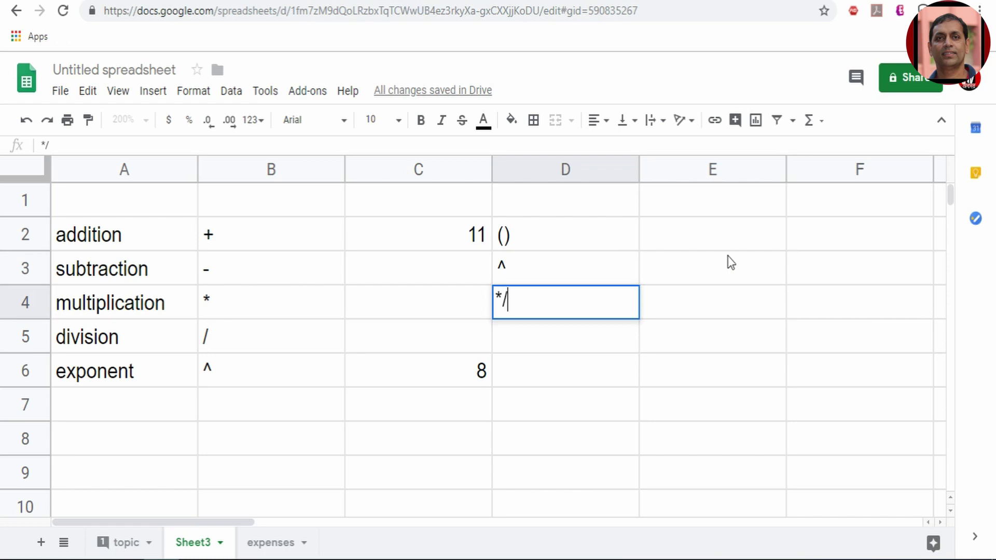
pyautogui.press('Return')
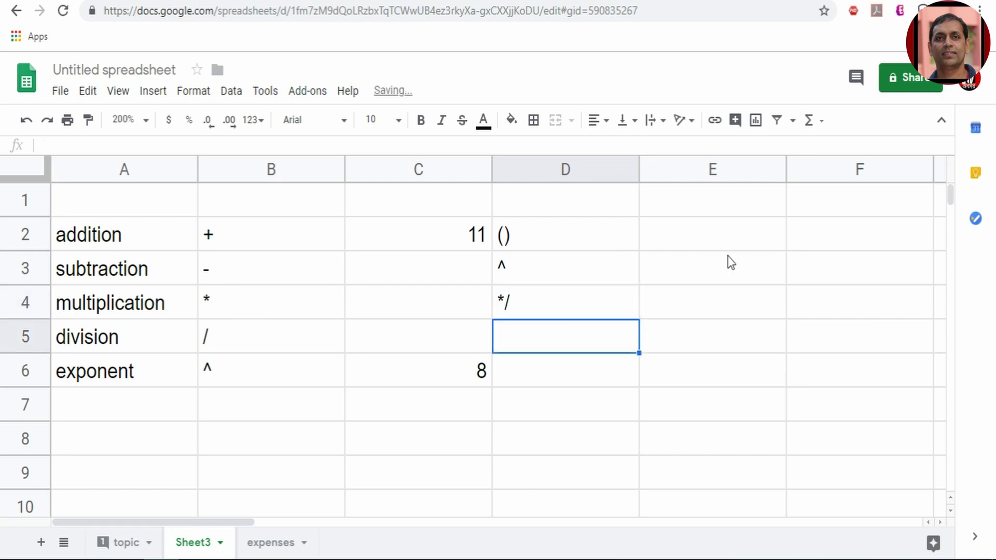
pyautogui.write("'+")
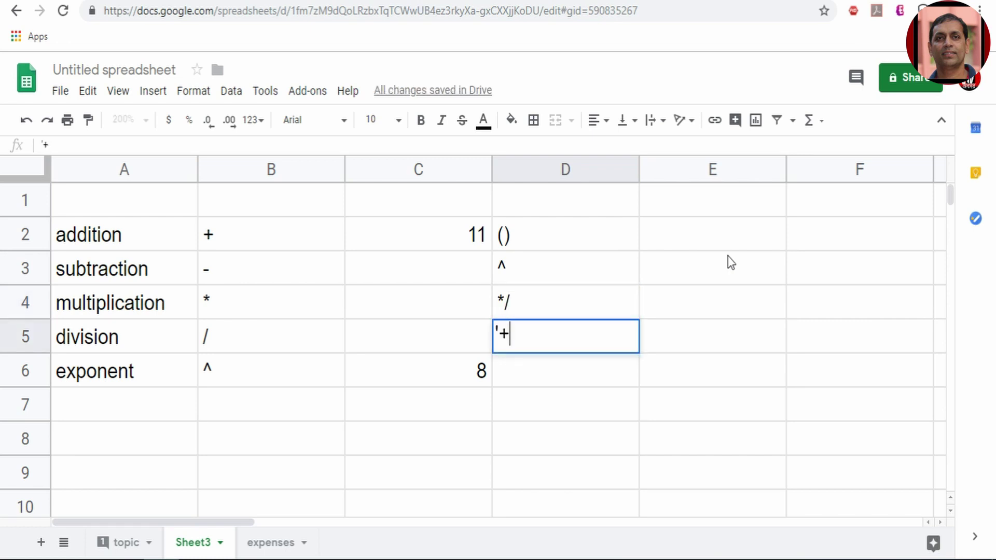
pyautogui.write('-')
pyautogui.press('Return')
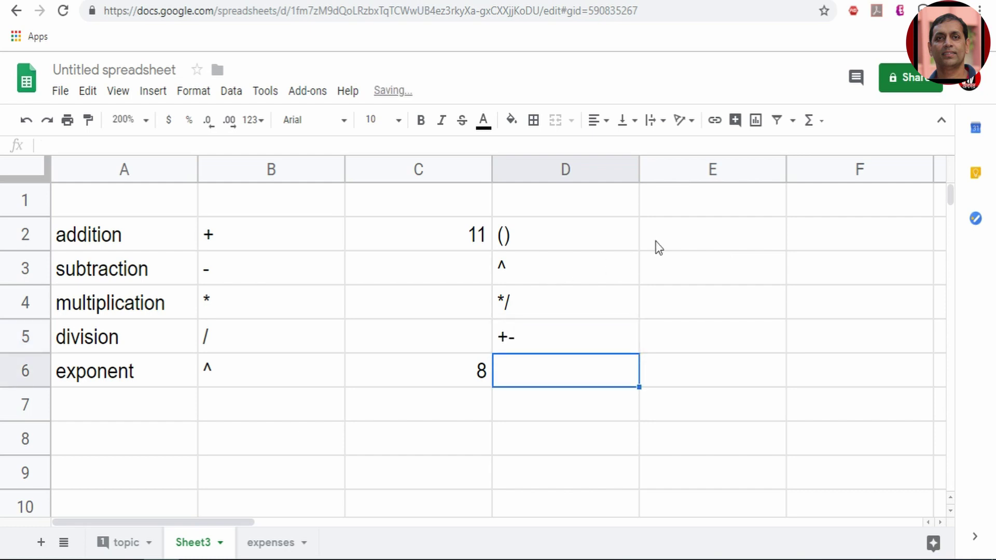
pyautogui.click(726, 244)
# Correct E2's formula to =2^(3+(3*4/3)) so it evaluates to 128.
pyautogui.write('=')
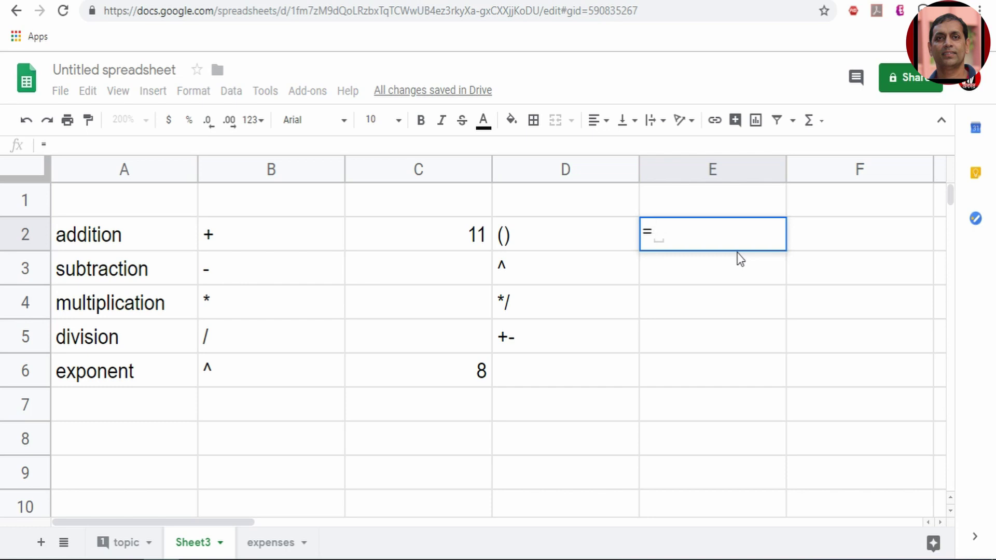
pyautogui.write('2')
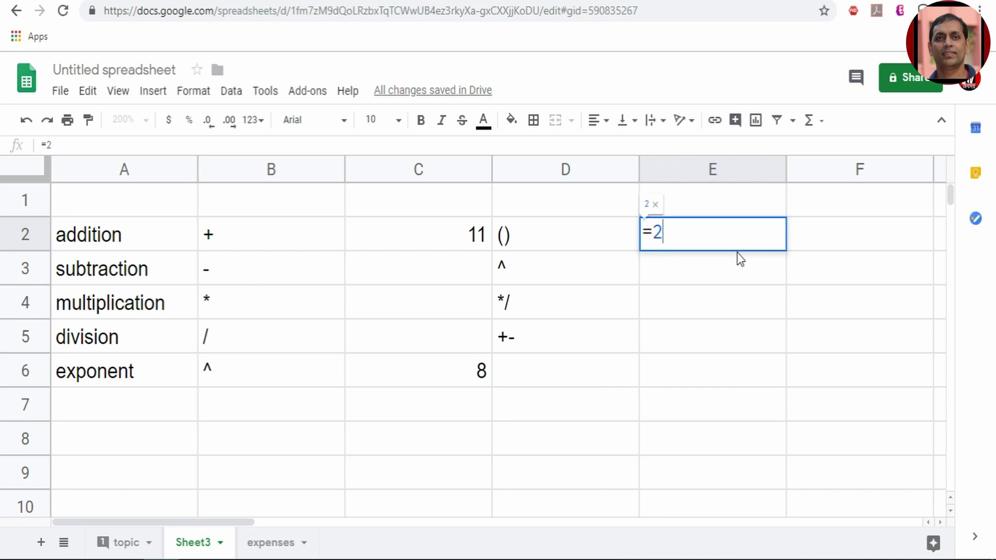
pyautogui.write('^3')
pyautogui.write('+')
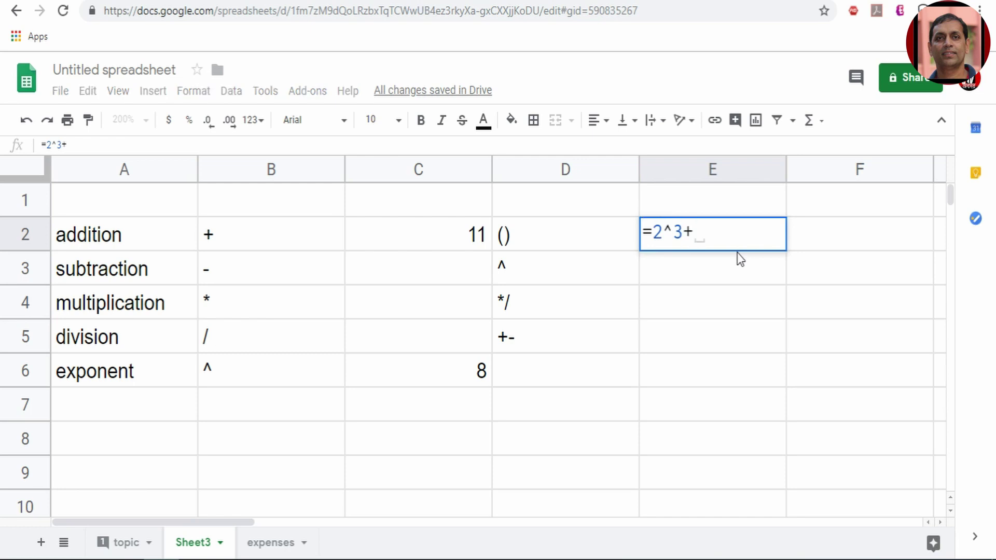
pyautogui.write('(')
pyautogui.write('3')
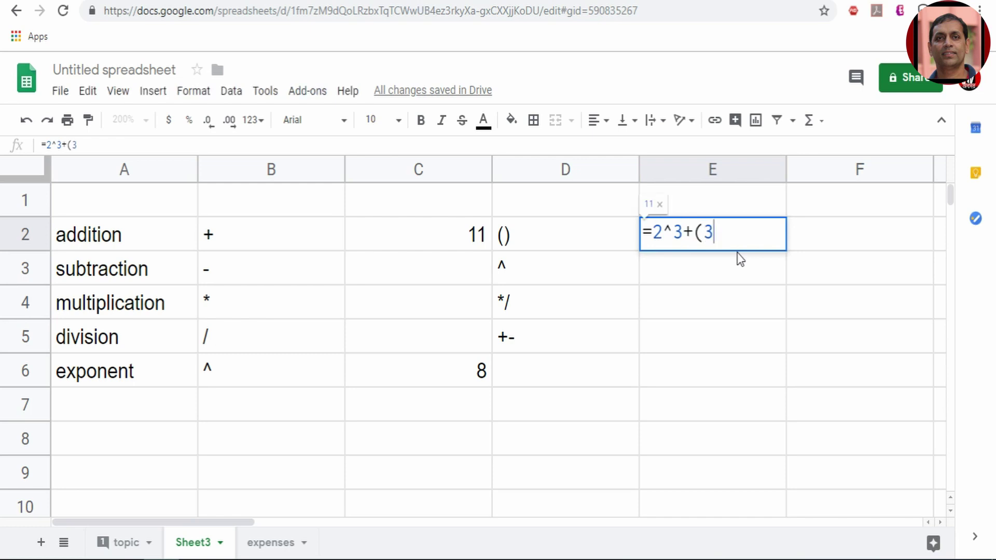
pyautogui.write('*4/')
pyautogui.write('3')
pyautogui.write(')')
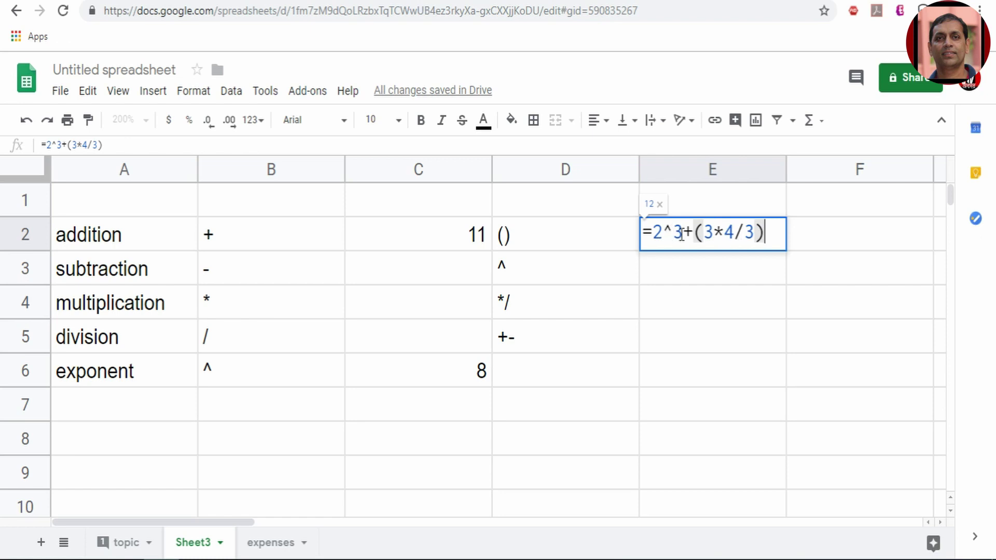
pyautogui.click(675, 232)
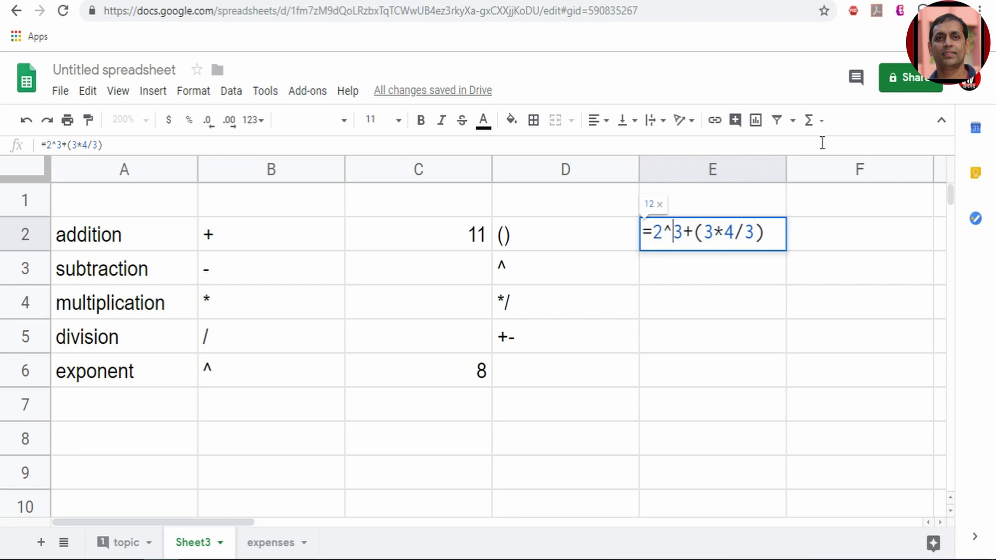
pyautogui.write('(')
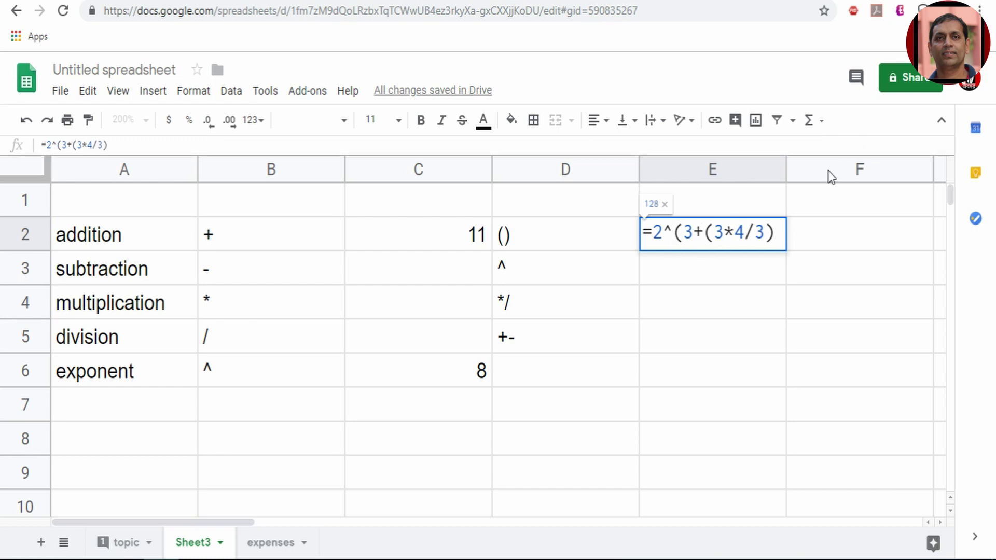
pyautogui.click(779, 232)
pyautogui.write(')')
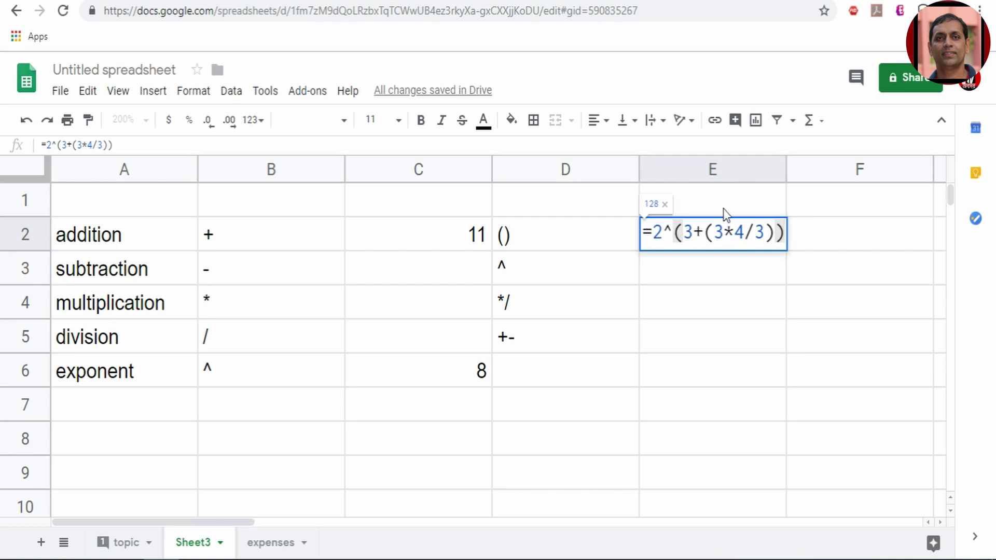
pyautogui.press('Return')
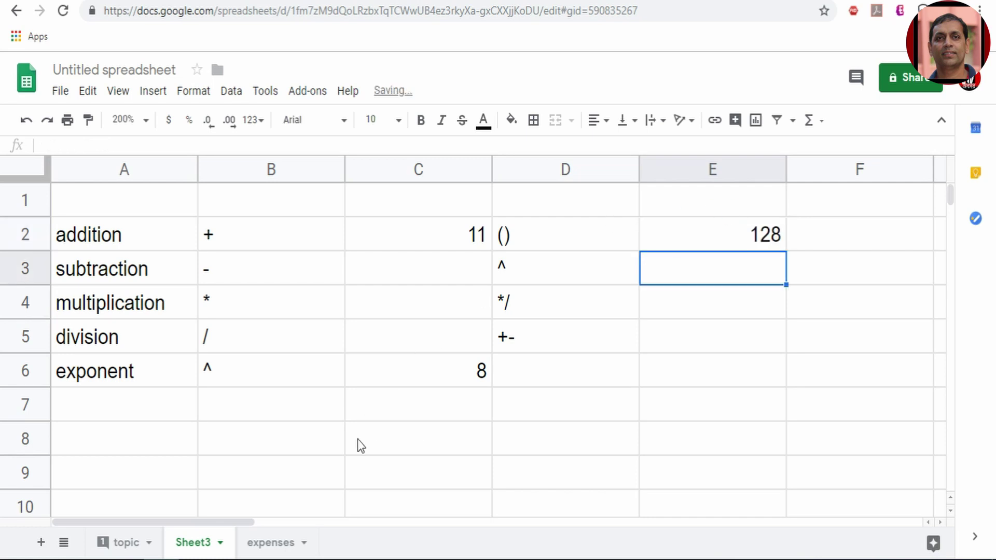
pyautogui.click(303, 414)
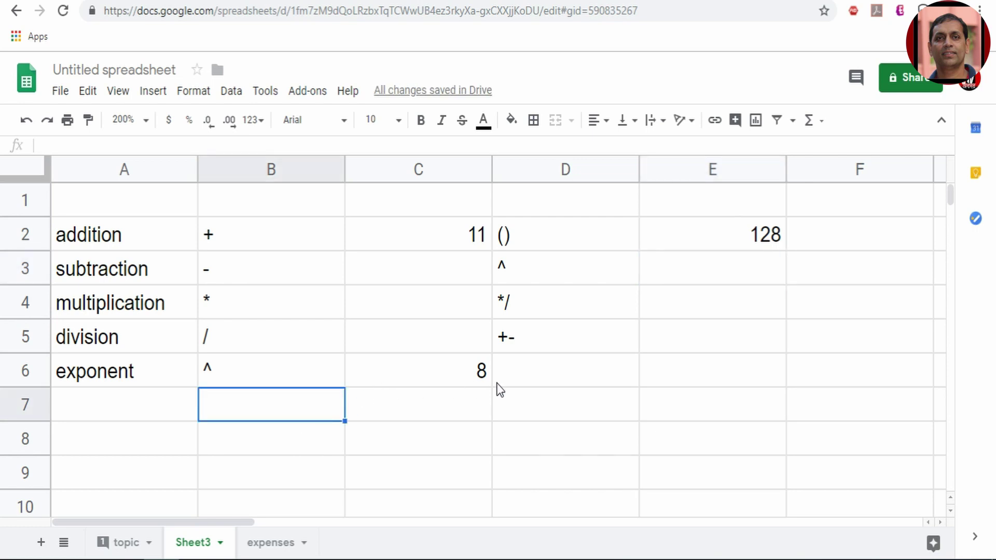
# Enter 23 in B7 and 43 in C7.
pyautogui.write('23')
pyautogui.press('Tab')
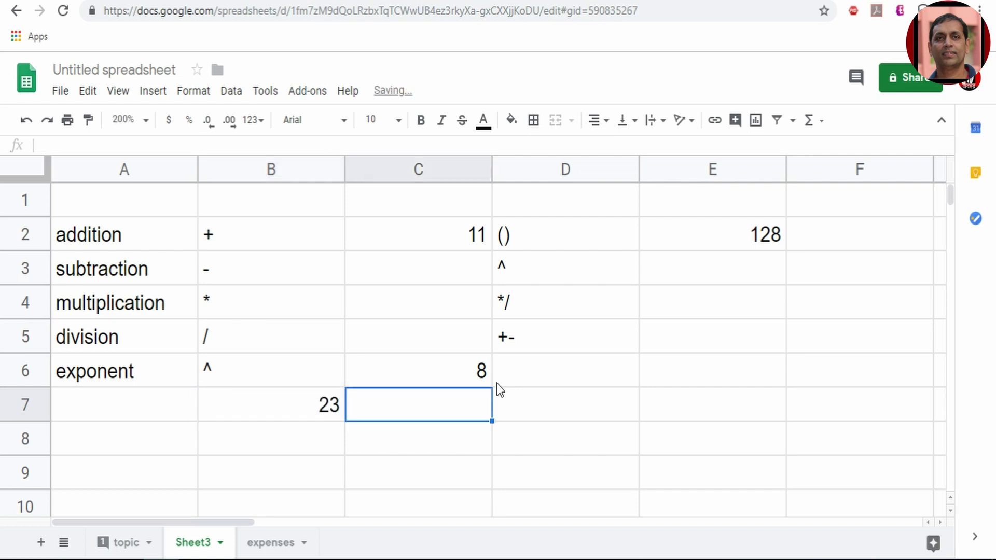
pyautogui.write('43')
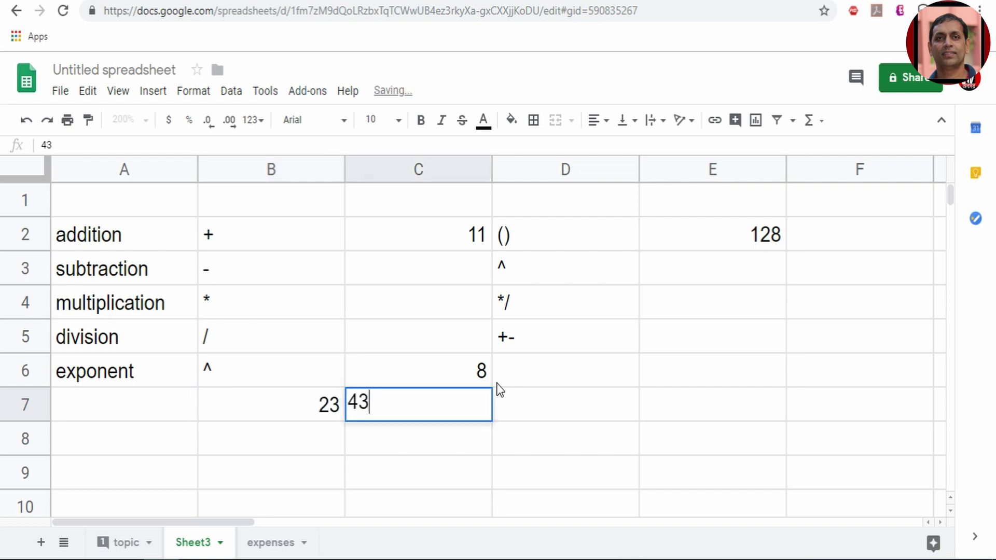
pyautogui.press('Tab')
# Enter the formula =B7*C7 in D7 by referencing both cells.
pyautogui.write('=')
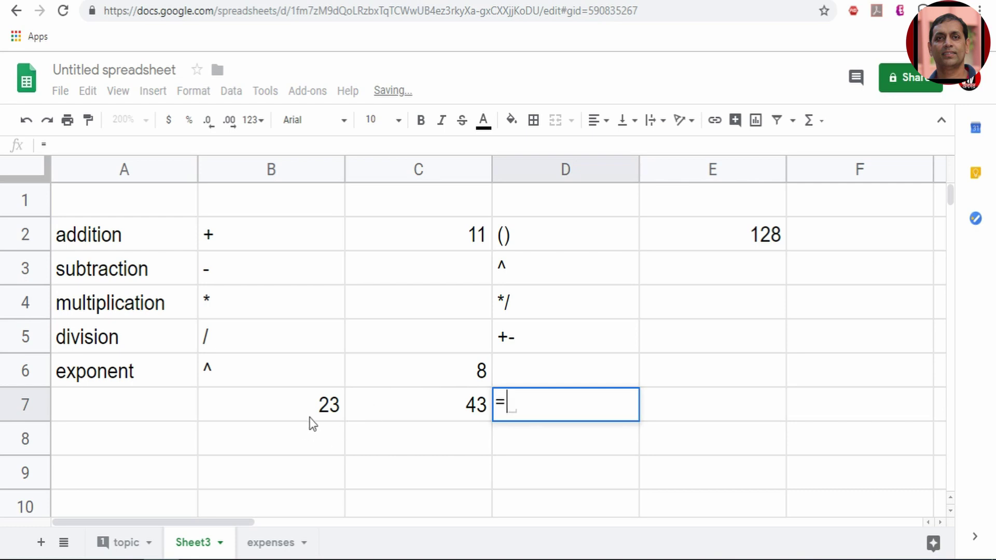
pyautogui.click(340, 409)
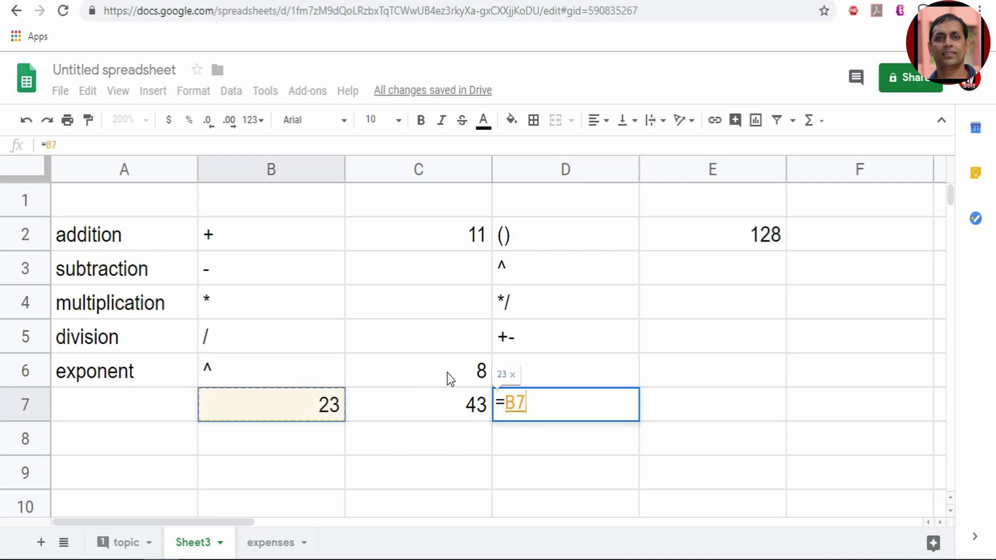
pyautogui.write('*')
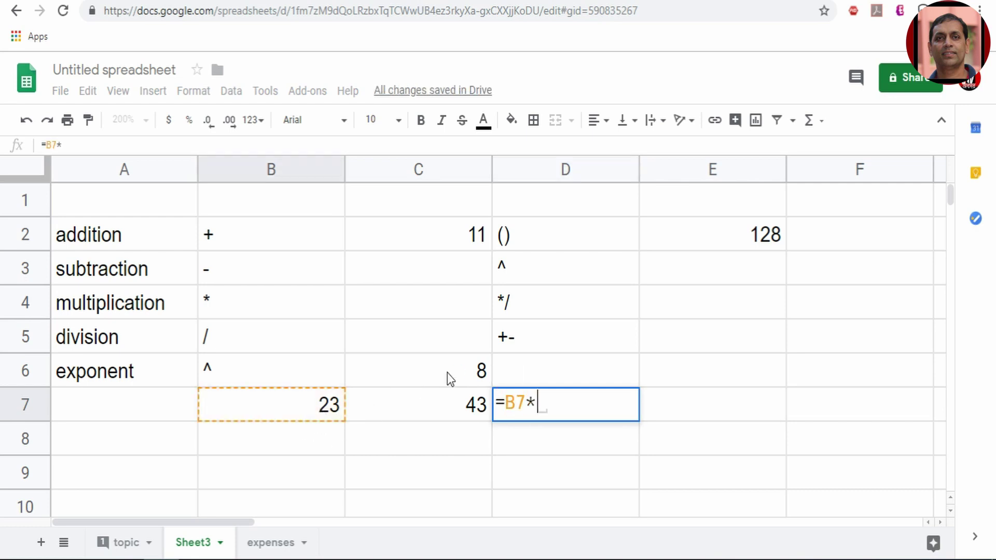
pyautogui.click(429, 402)
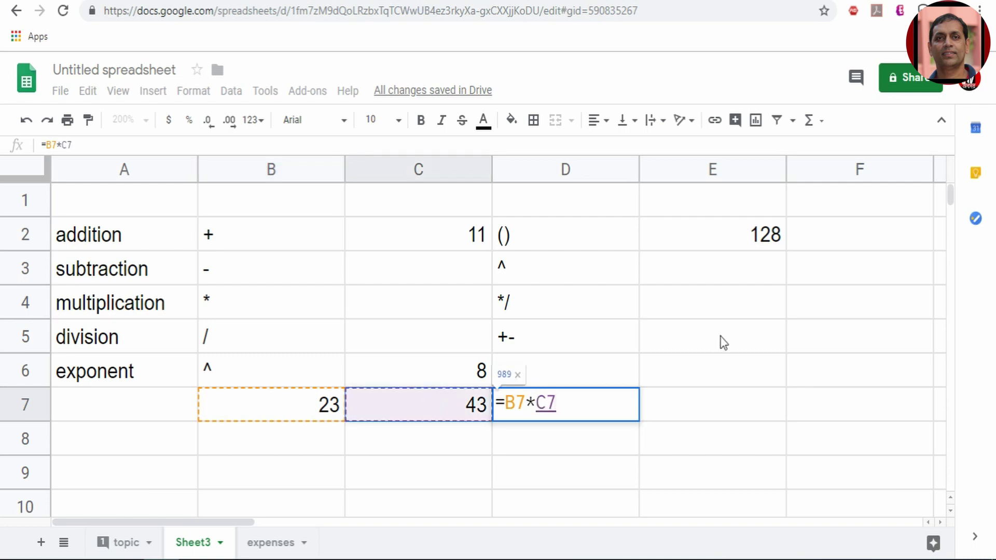
pyautogui.press('Return')
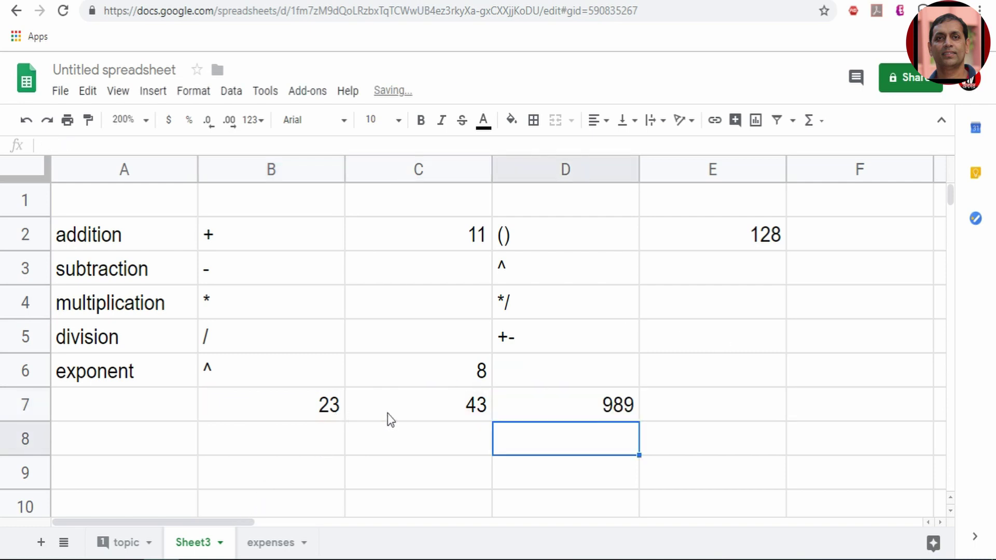
# Change B7 to 12 so D7 recalculates to 516.
pyautogui.click(325, 414)
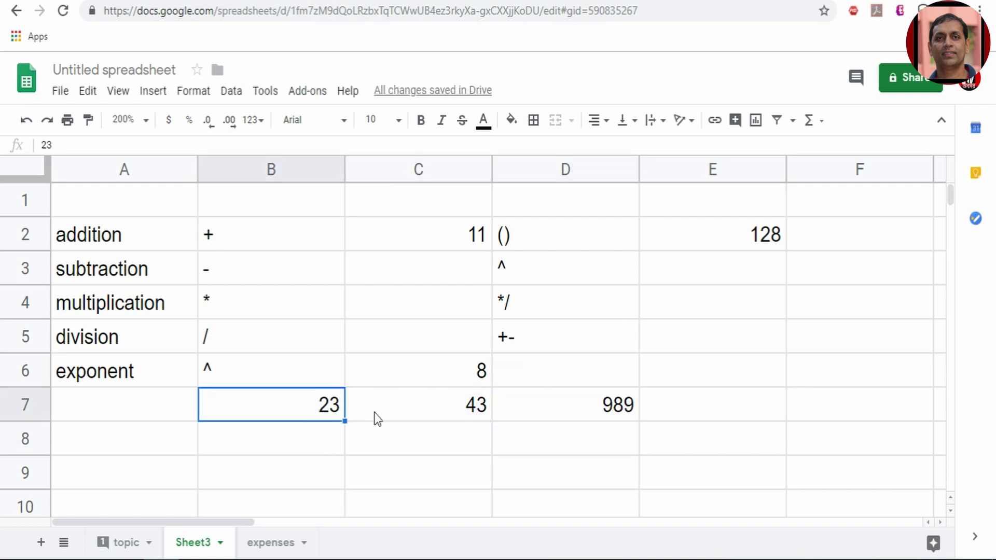
pyautogui.write('12')
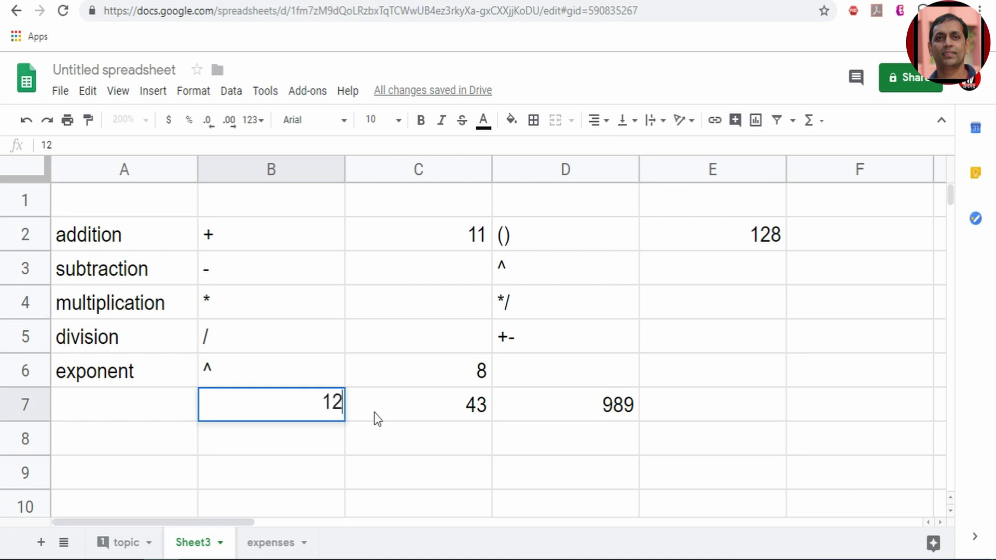
pyautogui.press('Return')
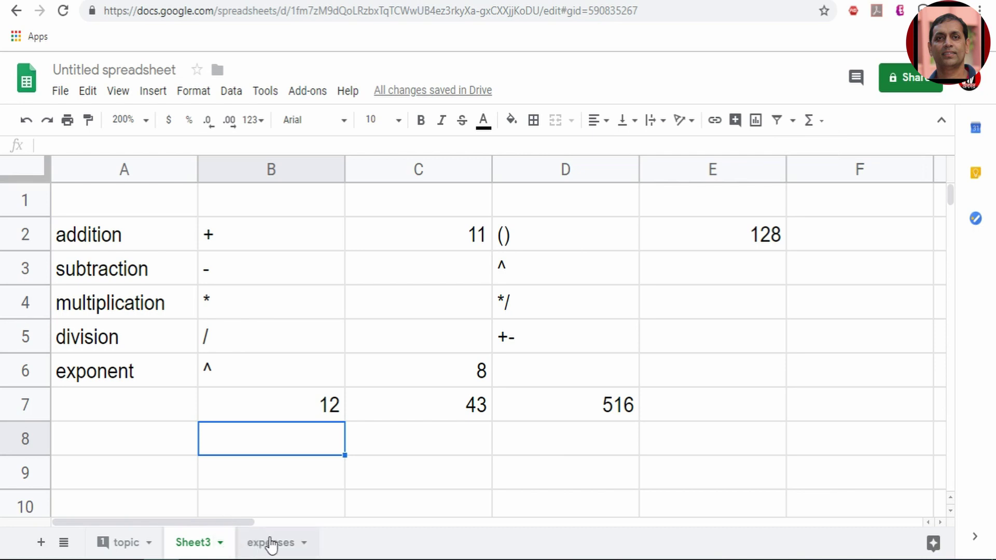
# Switch to the expenses sheet and review the Monthly Expenses table from Groceries to Child care.
pyautogui.click(271, 544)
pyautogui.scroll(-2, 400, 393)
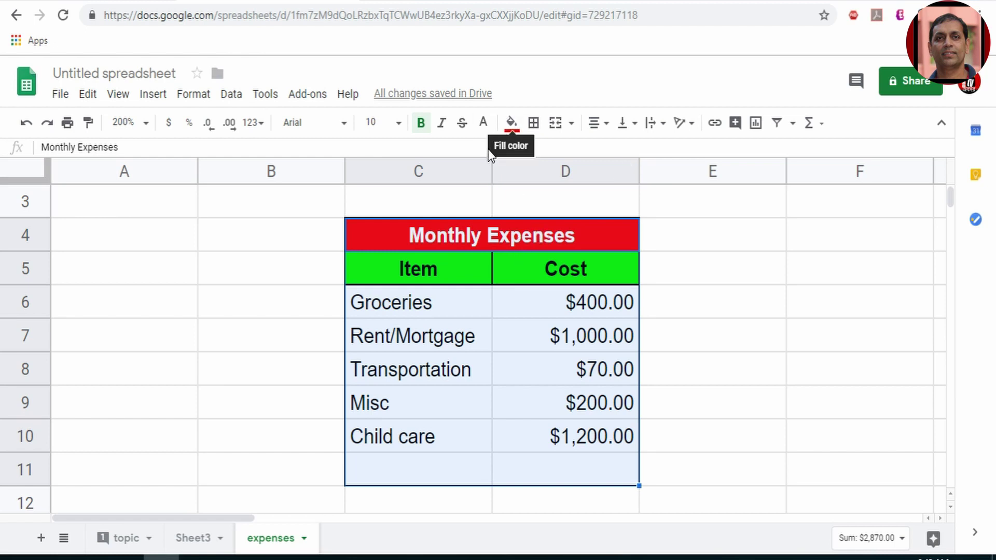
pyautogui.click(478, 233)
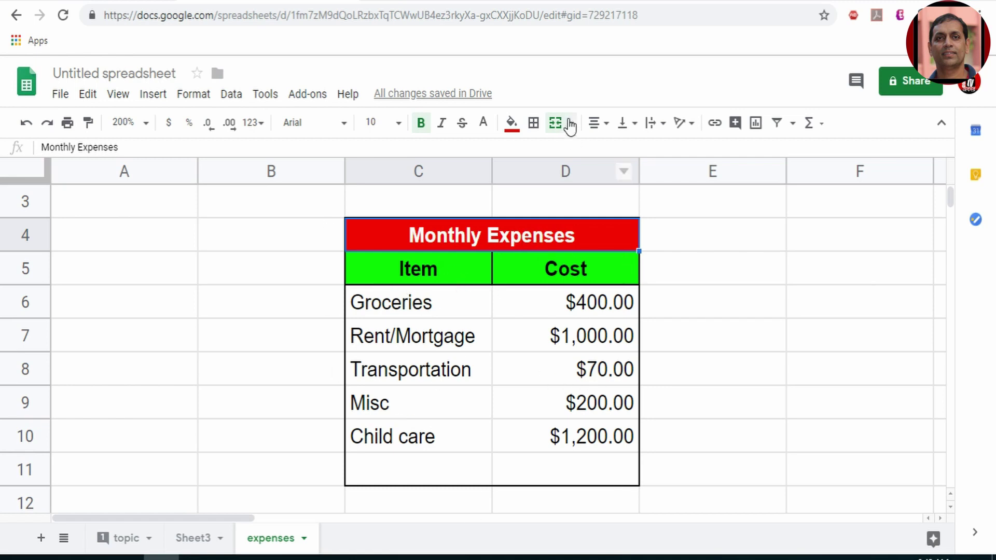
pyautogui.click(533, 123)
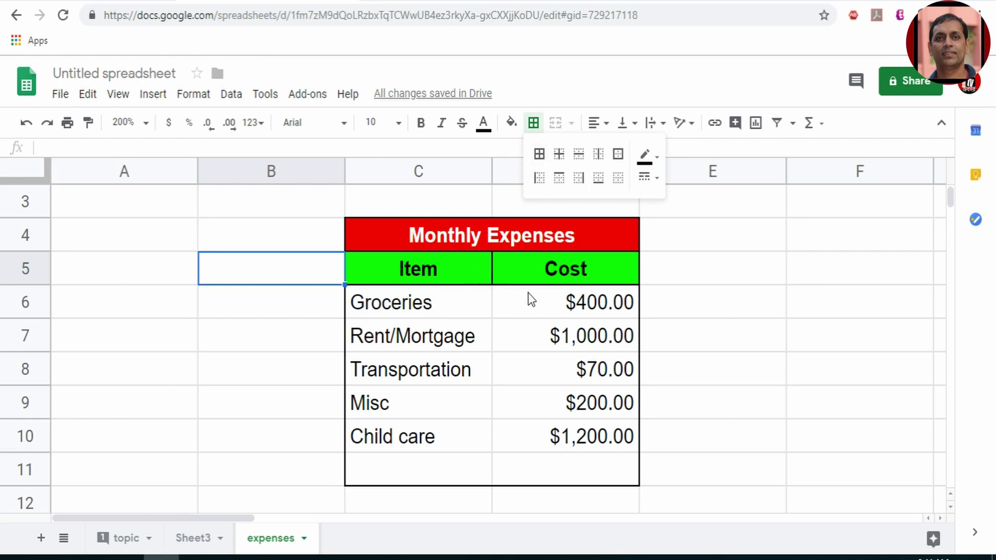
pyautogui.click(426, 306)
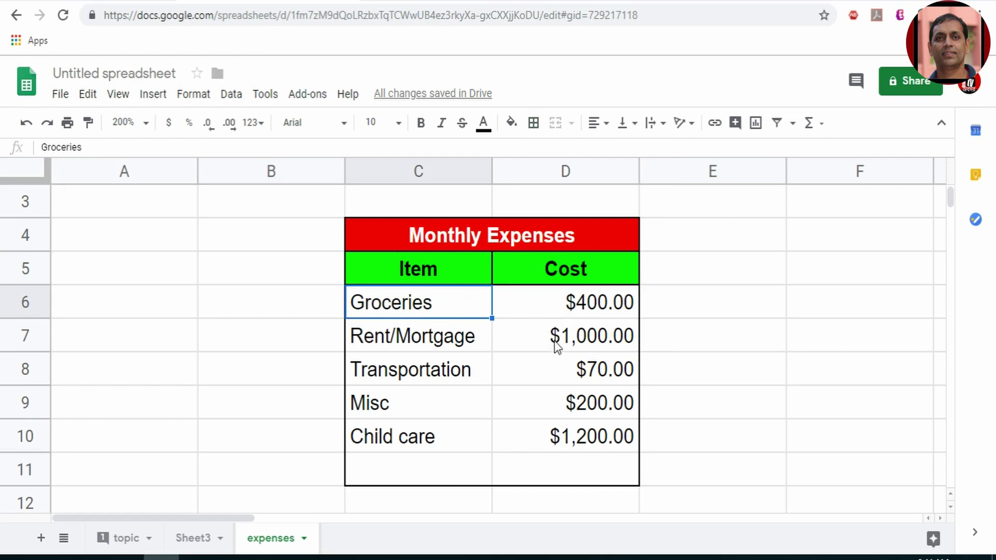
pyautogui.click(595, 447)
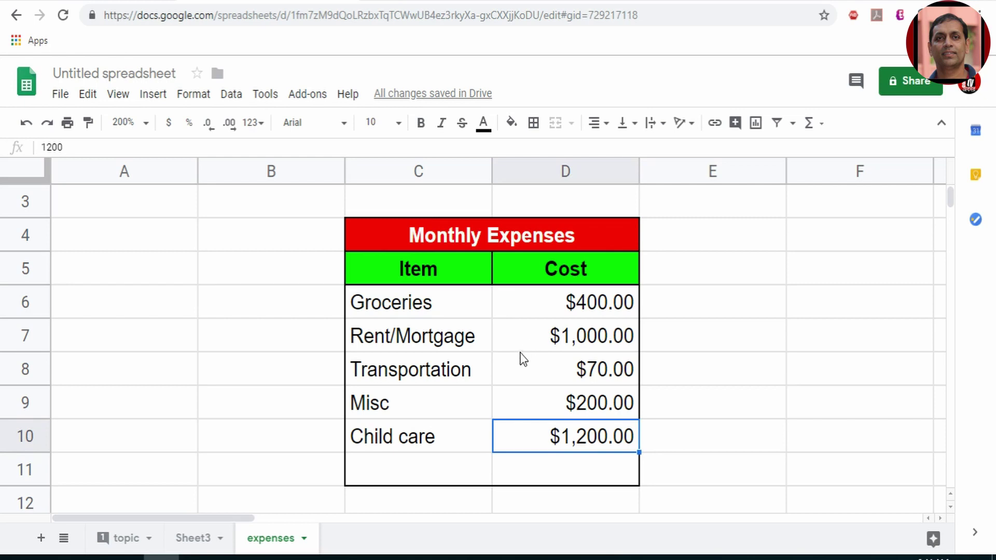
pyautogui.scroll(-1, 523, 358)
# Label cell C11 'total' below the expense items.
pyautogui.click(399, 441)
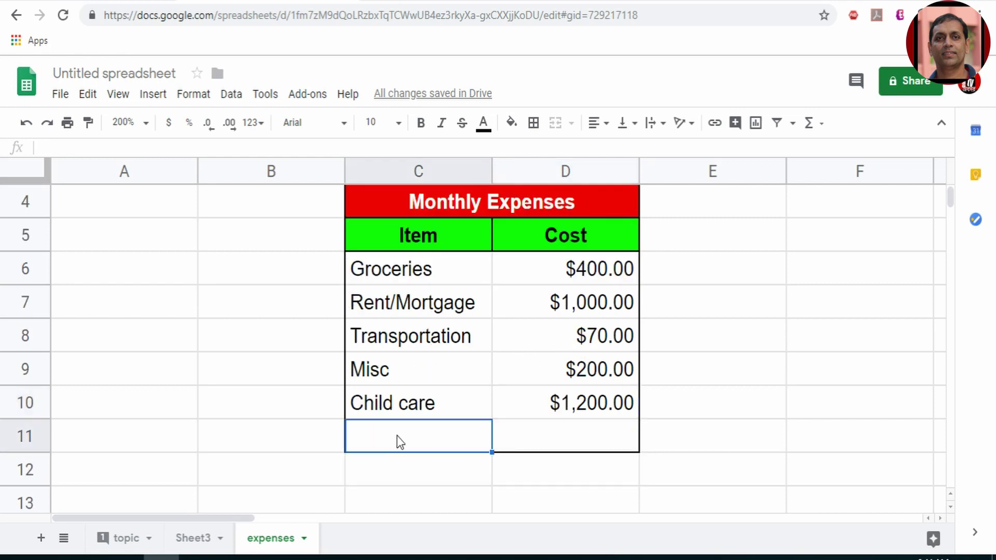
pyautogui.write('total')
pyautogui.click(571, 445)
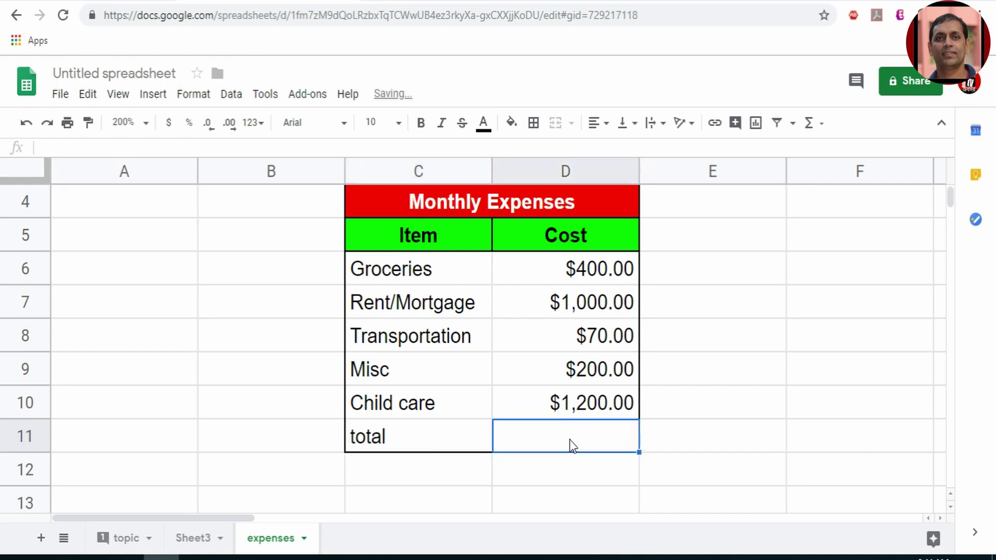
# Enter =D6+D7+D8+D9+D10 in D11, giving a $2,870.00 total.
pyautogui.write('=')
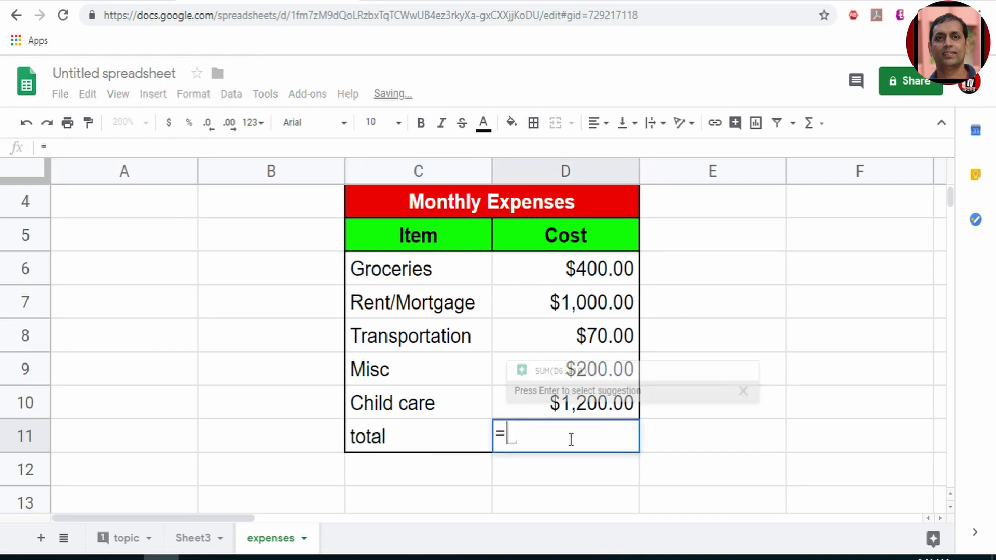
pyautogui.click(590, 274)
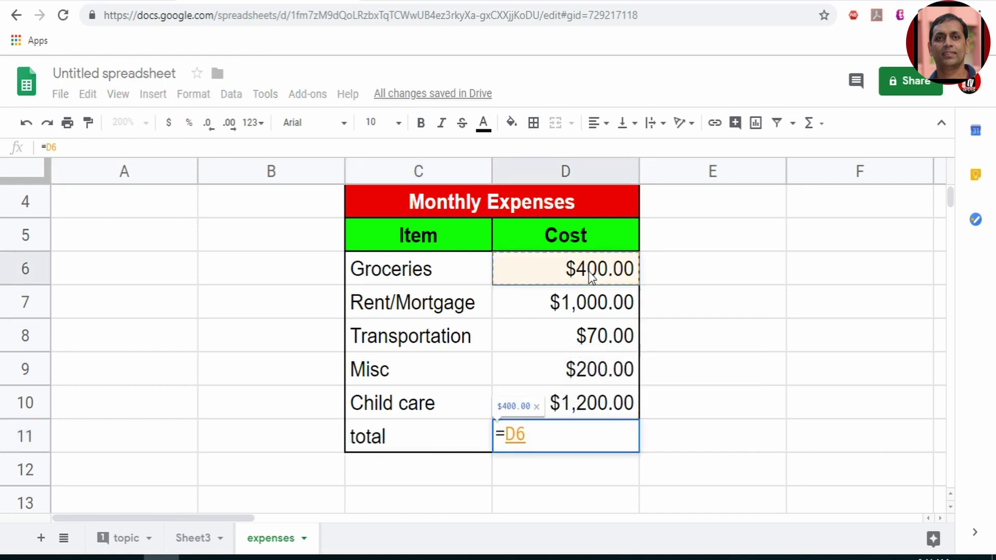
pyautogui.write('+')
pyautogui.click(584, 304)
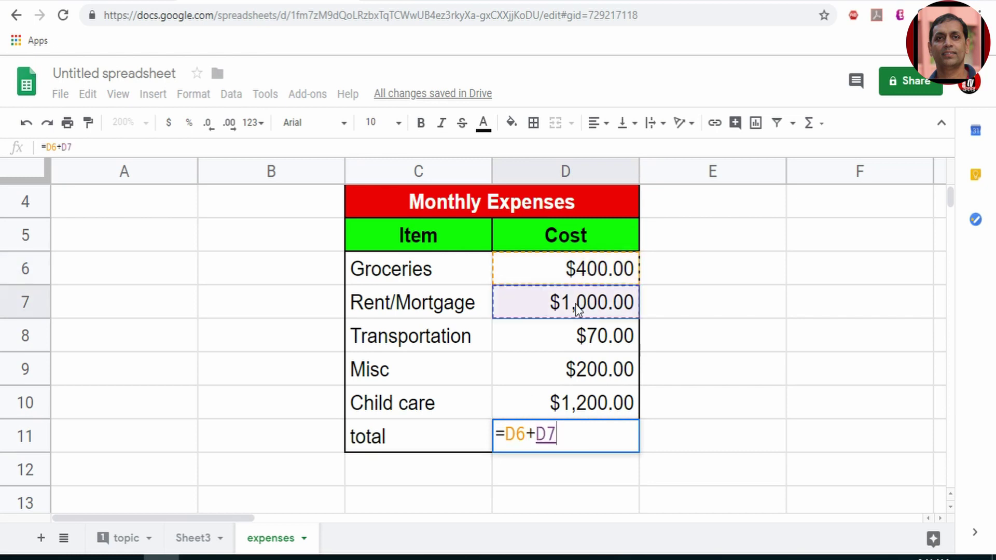
pyautogui.write('+')
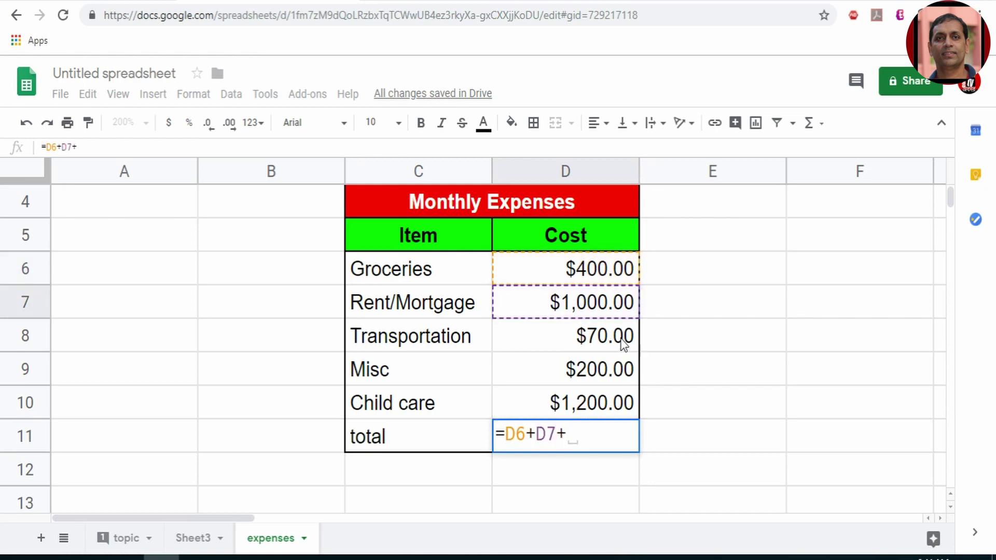
pyautogui.click(632, 338)
pyautogui.write('+')
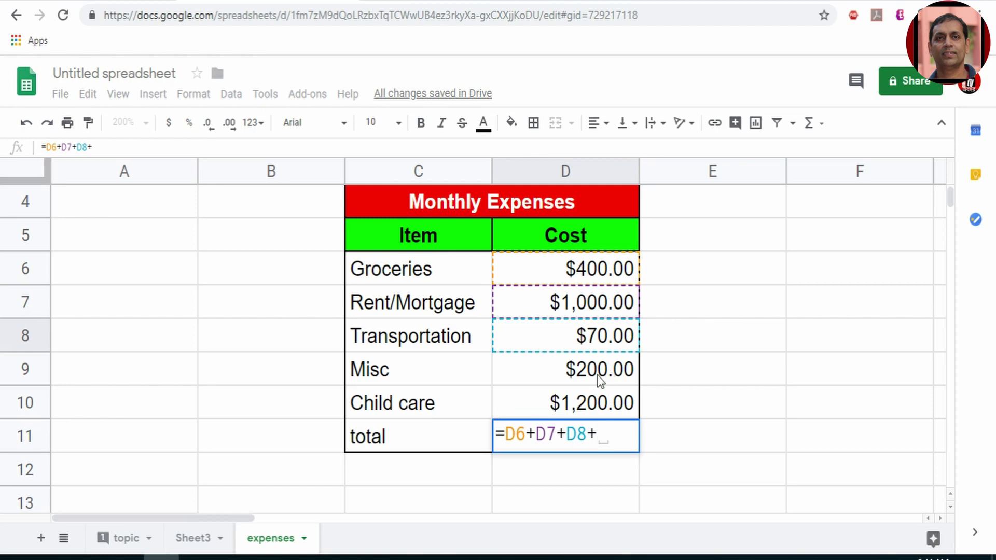
pyautogui.click(608, 374)
pyautogui.write('+')
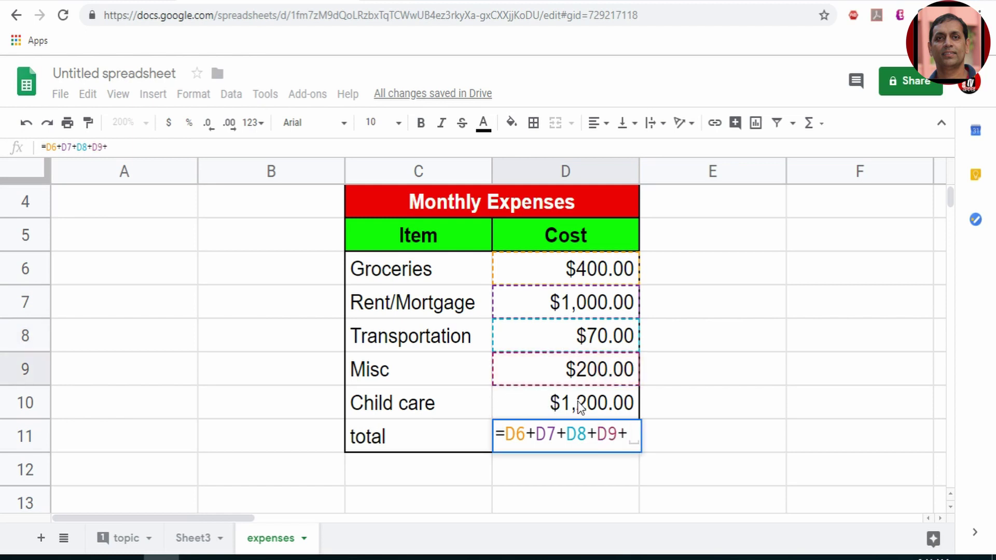
pyautogui.click(580, 407)
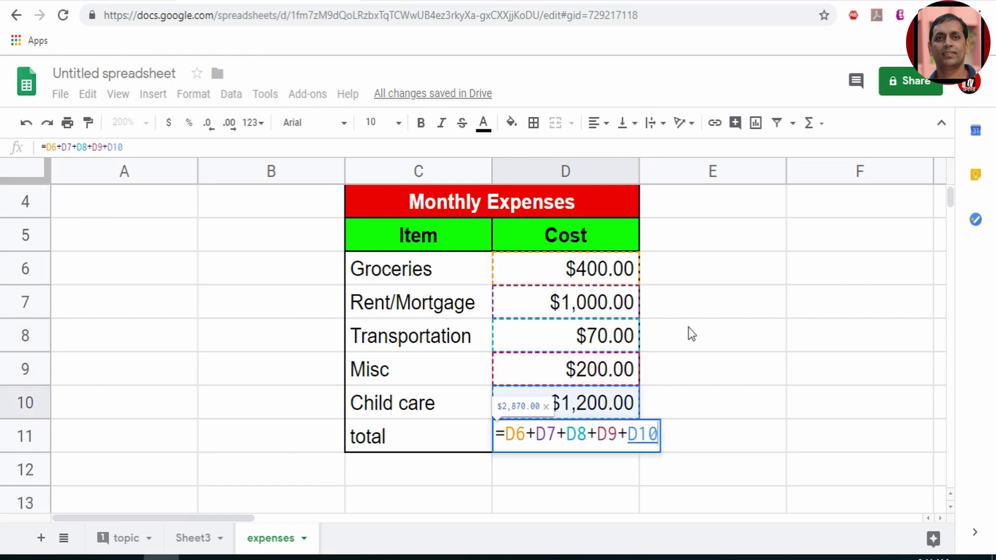
pyautogui.press('Return')
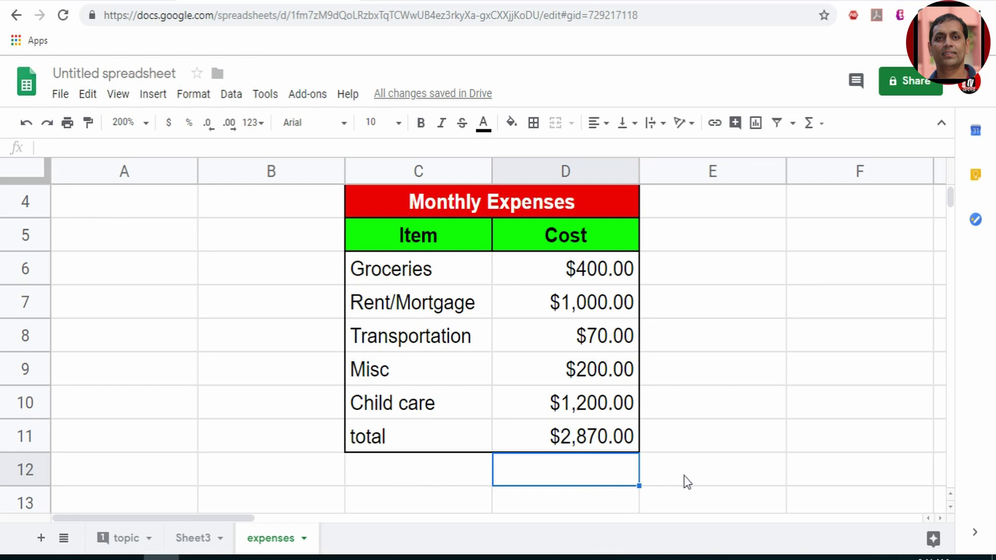
# Add =SUM(D6:D10) in D12, then select the five costs to see their $2,870.00 sum.
pyautogui.click(811, 126)
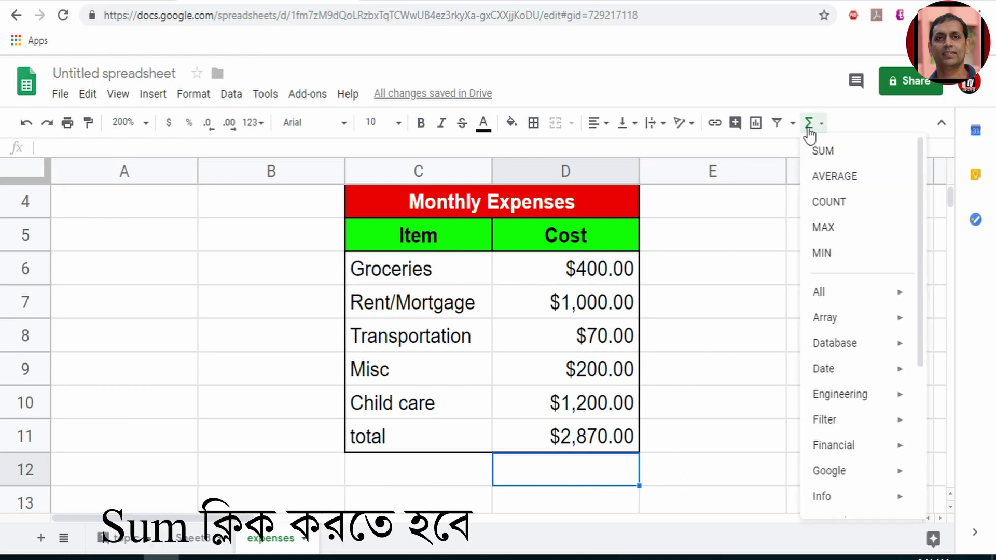
pyautogui.click(822, 150)
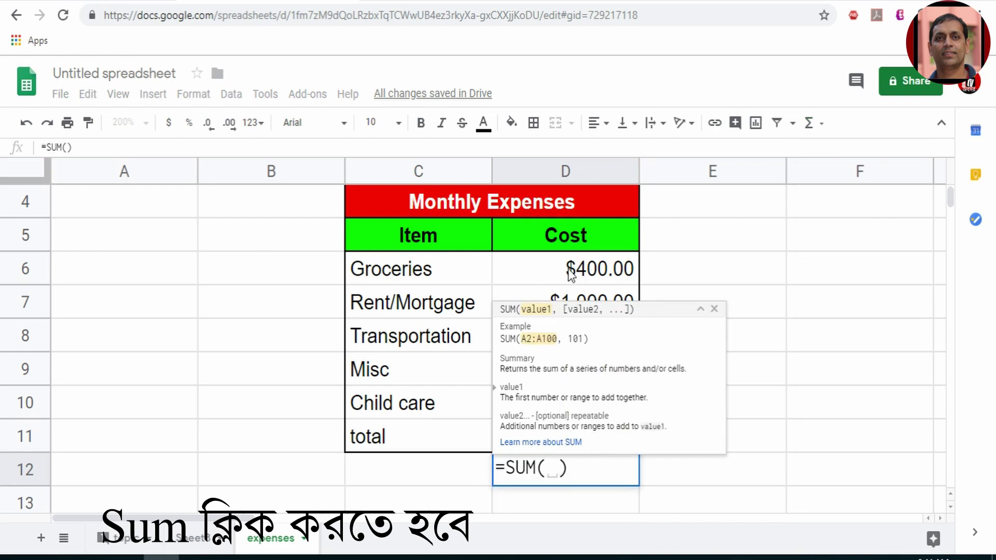
pyautogui.moveTo(571, 273); pyautogui.dragTo(591, 404)
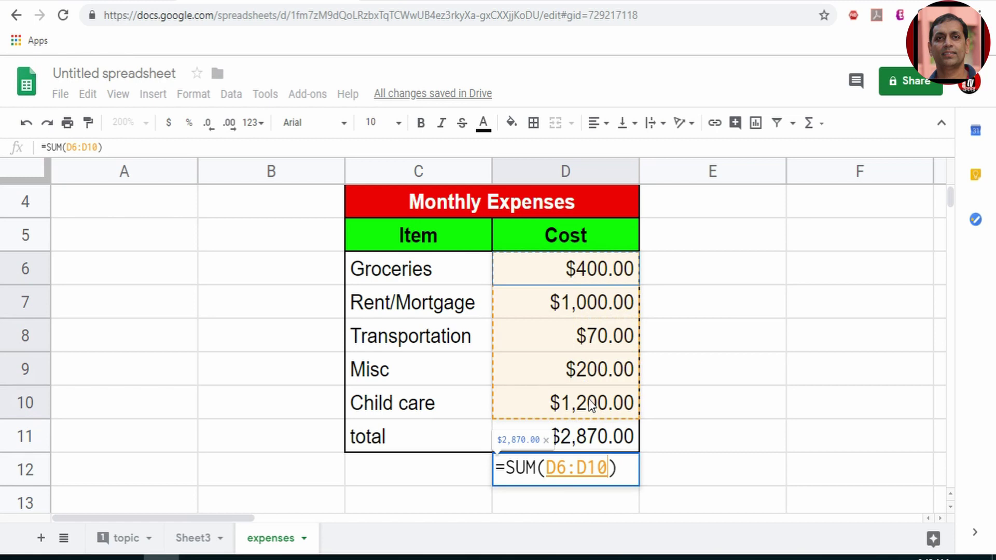
pyautogui.moveTo(591, 405); pyautogui.dragTo(590, 400)
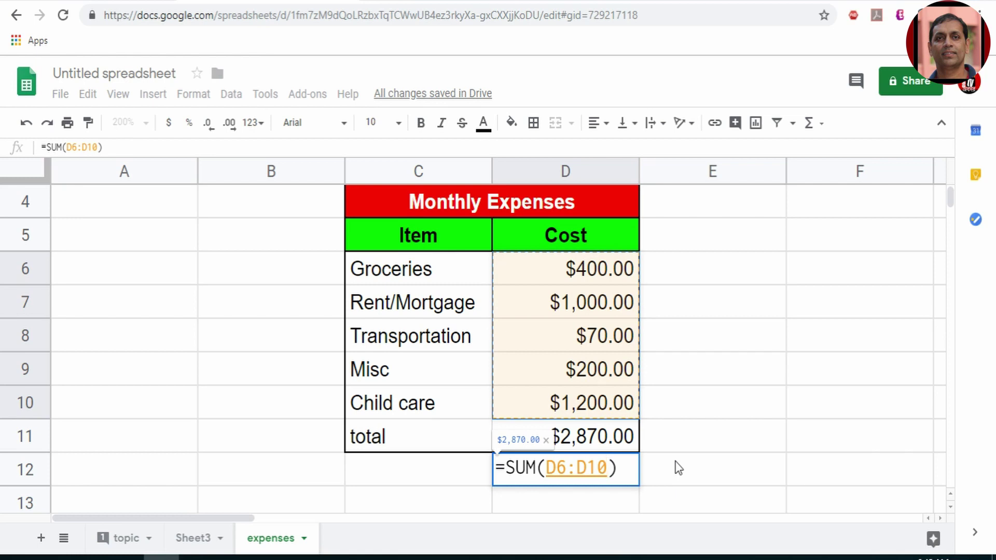
pyautogui.press('Return')
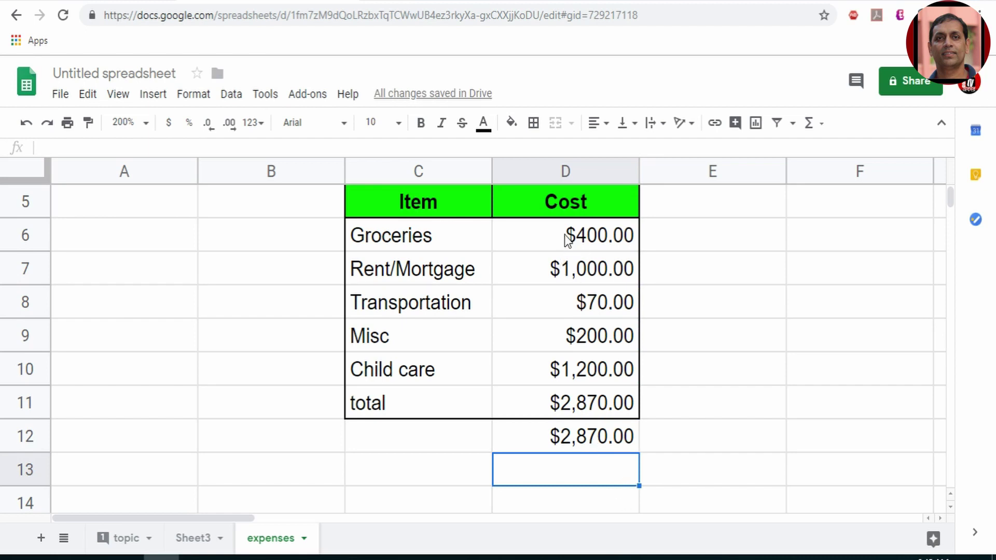
pyautogui.moveTo(564, 235); pyautogui.dragTo(616, 372)
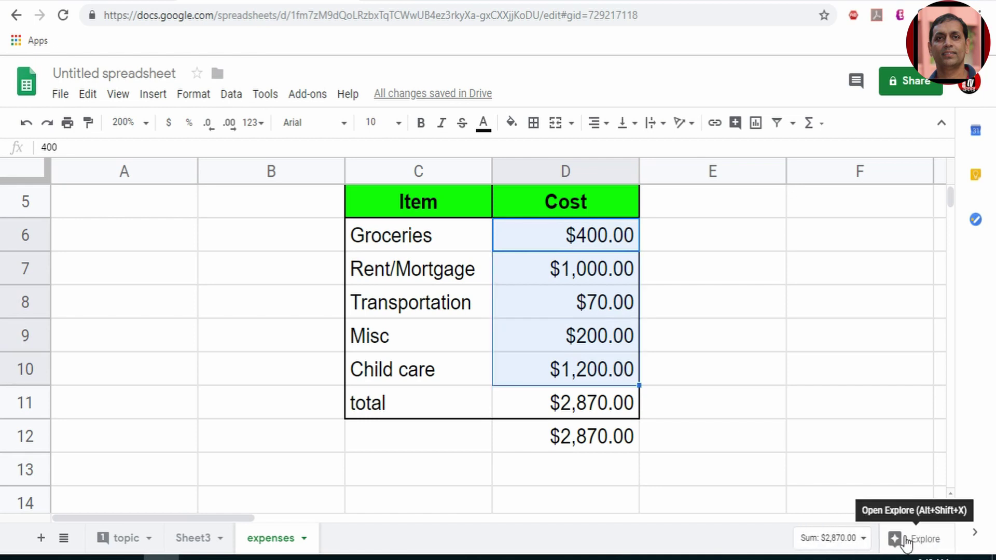
# From Explore, place the $2,870.00 sum in D13 and add the Cost vs. Item bar chart.
pyautogui.click(909, 544)
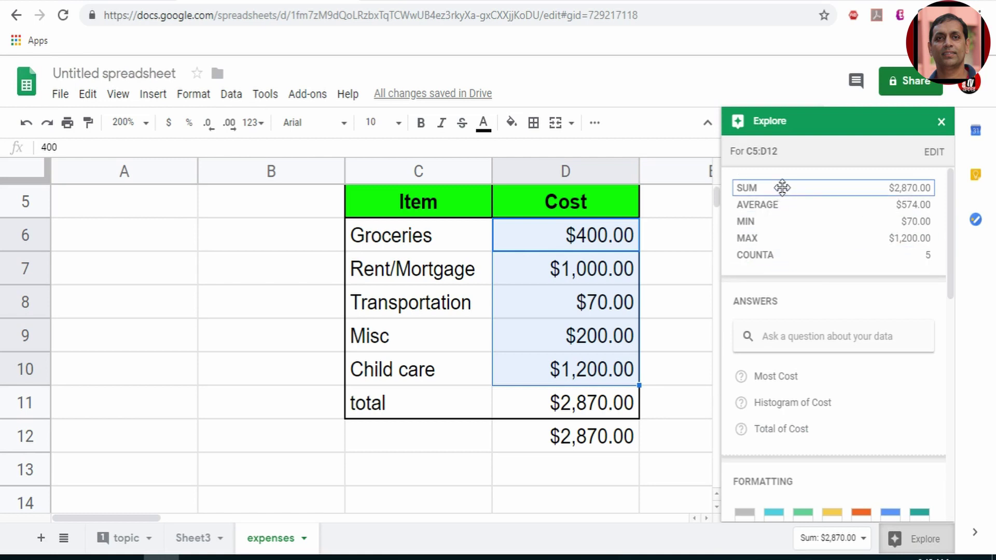
pyautogui.moveTo(780, 190); pyautogui.dragTo(585, 483)
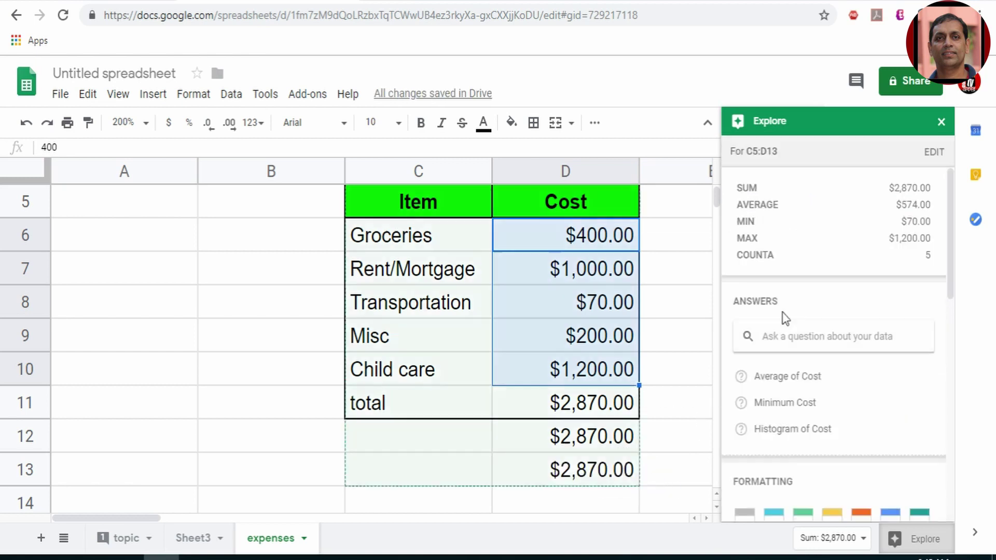
pyautogui.scroll(-5, 820, 259)
pyautogui.scroll(-2, 820, 267)
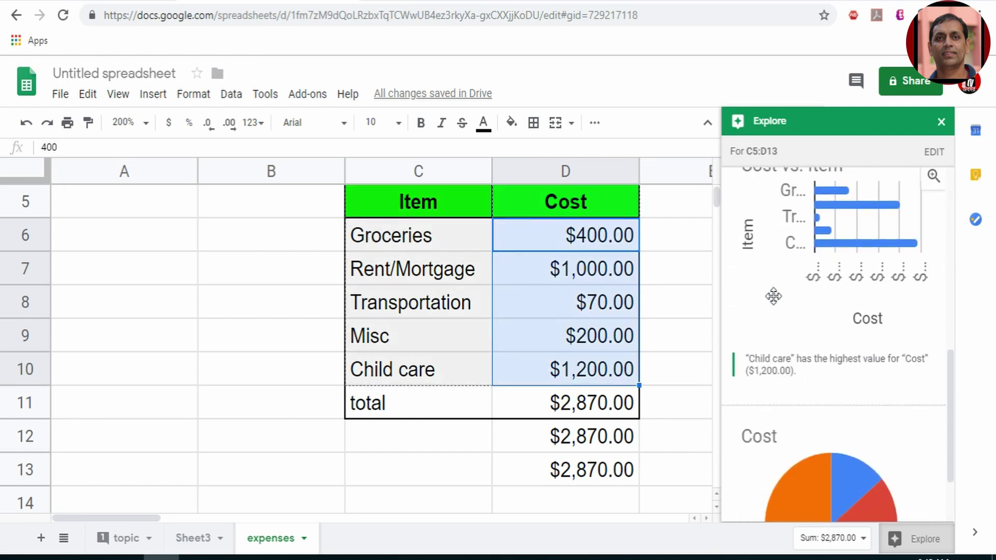
pyautogui.scroll(1, 773, 294)
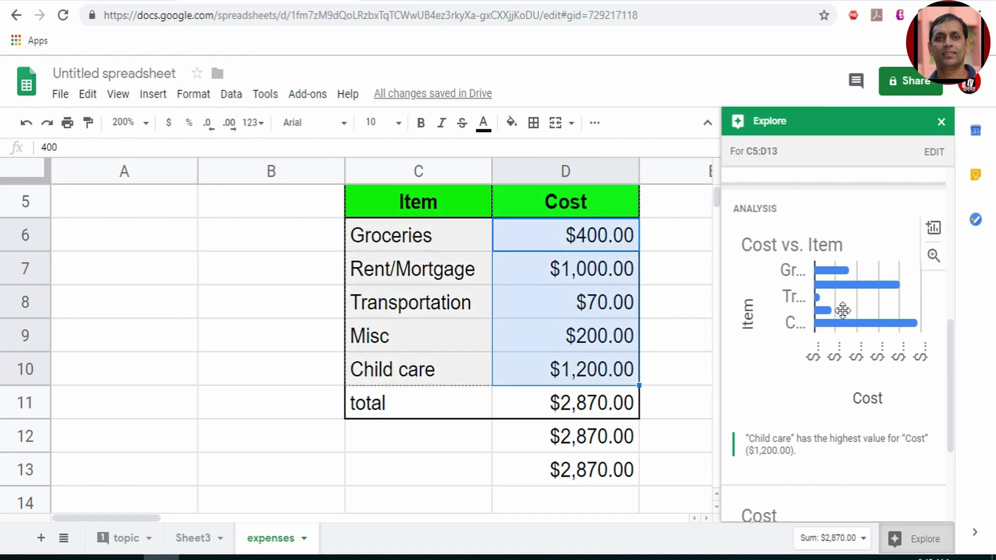
pyautogui.moveTo(843, 311); pyautogui.dragTo(200, 344)
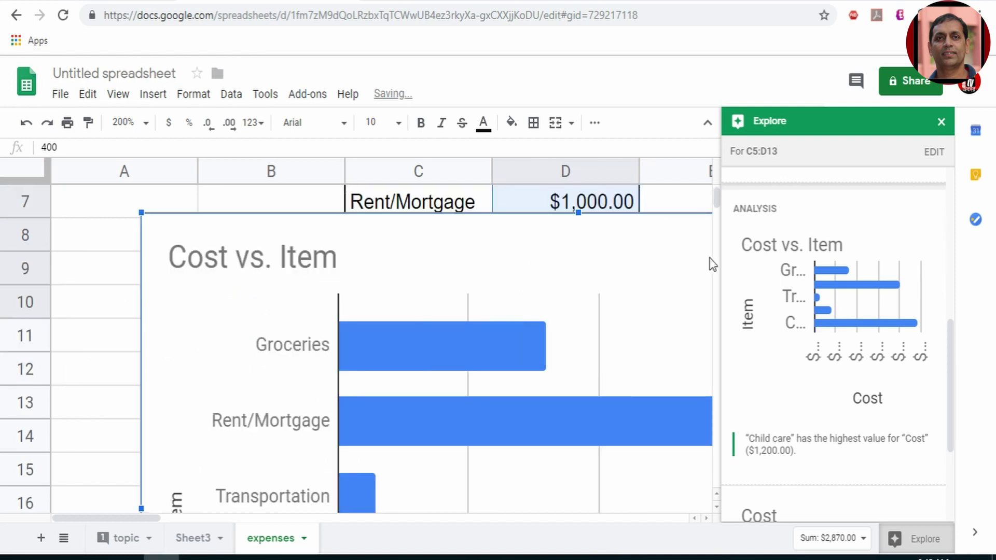
# Close the Explore panel and set the zoom to 100%.
pyautogui.click(941, 122)
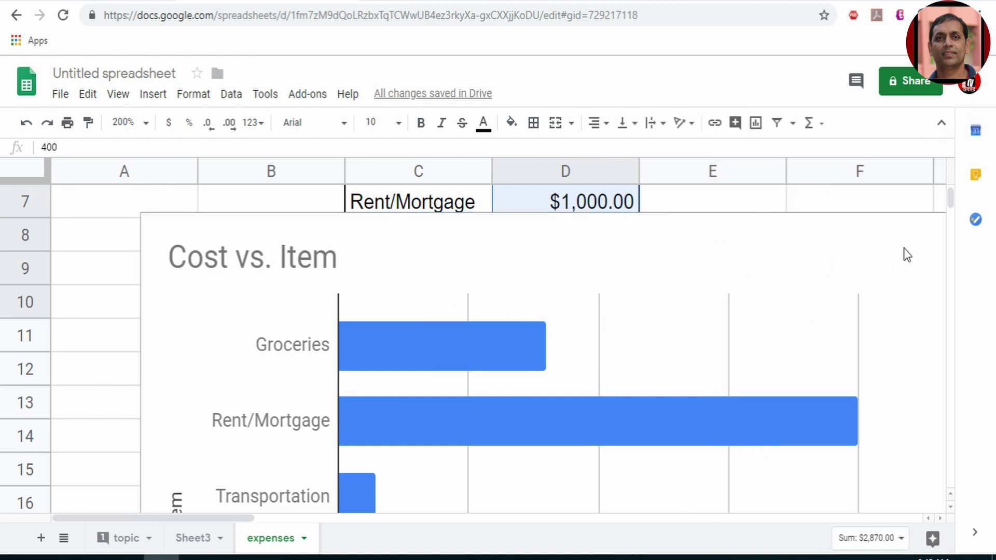
pyautogui.scroll(-3, 758, 271)
pyautogui.scroll(-3, 754, 272)
pyautogui.scroll(4, 747, 259)
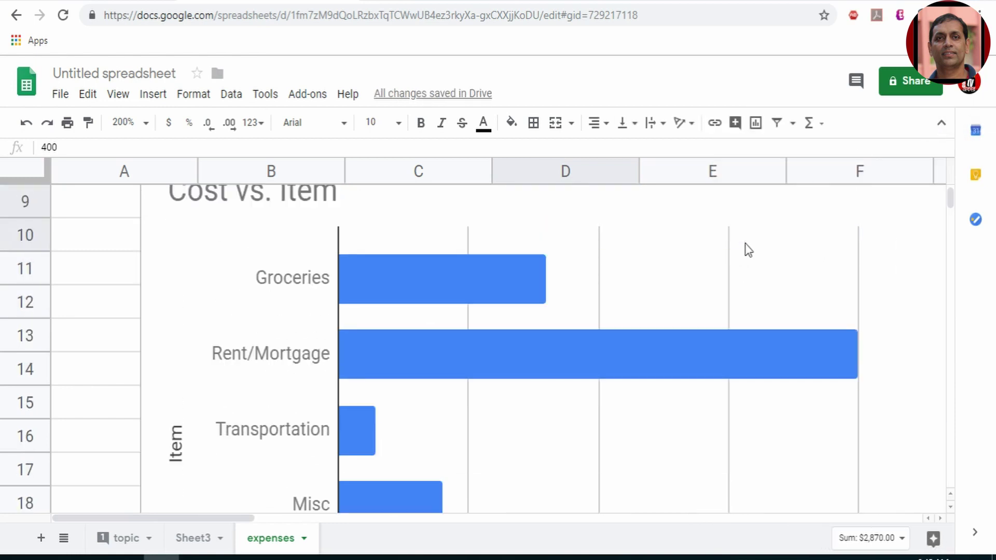
pyautogui.scroll(3, 785, 245)
pyautogui.scroll(1, 808, 247)
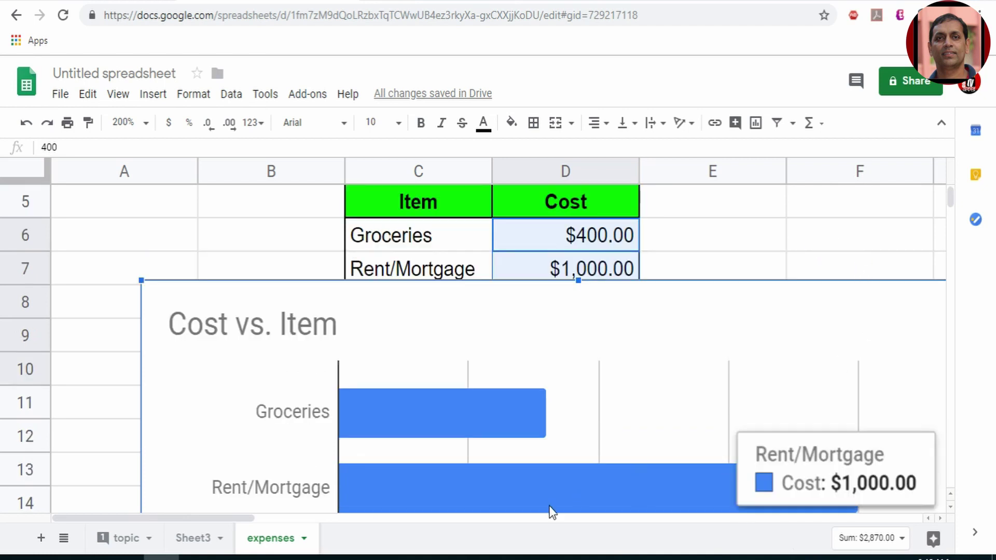
pyautogui.click(138, 124)
pyautogui.click(133, 228)
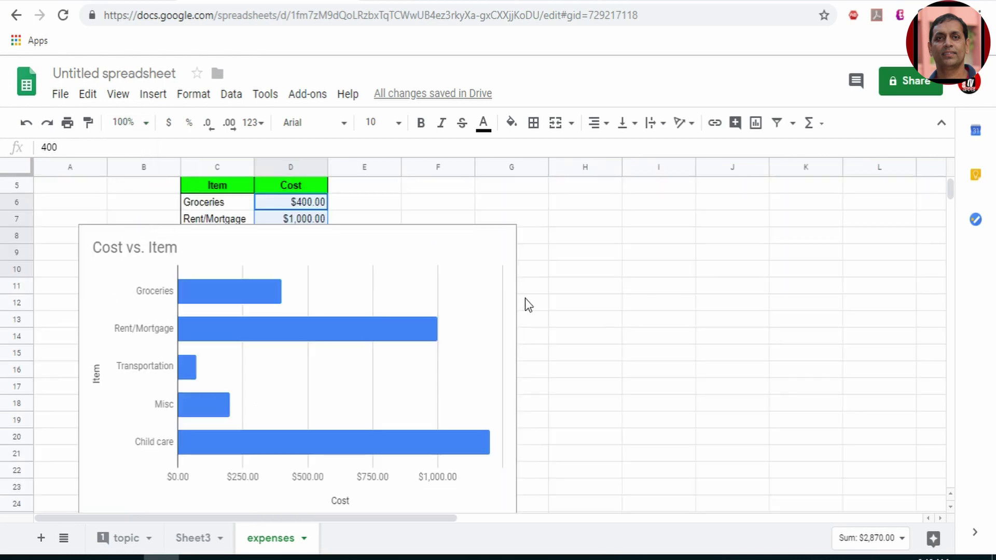
# Shrink the Cost vs. Item chart and position it beside the expenses table.
pyautogui.click(500, 252)
pyautogui.moveTo(517, 224); pyautogui.dragTo(356, 335)
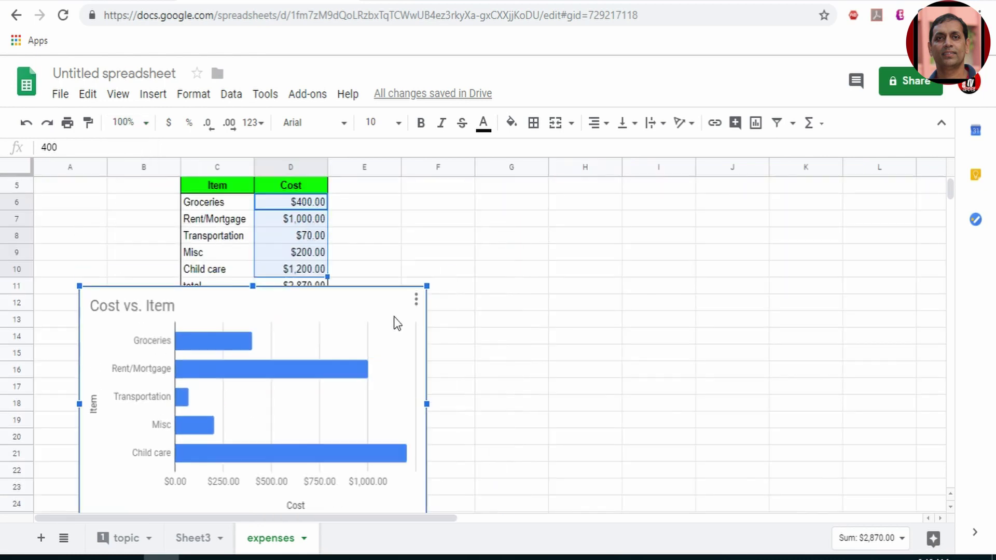
pyautogui.moveTo(345, 369)
pyautogui.mouseDown()
pyautogui.moveTo(633, 314)
pyautogui.moveTo(690, 258)
pyautogui.mouseUp()
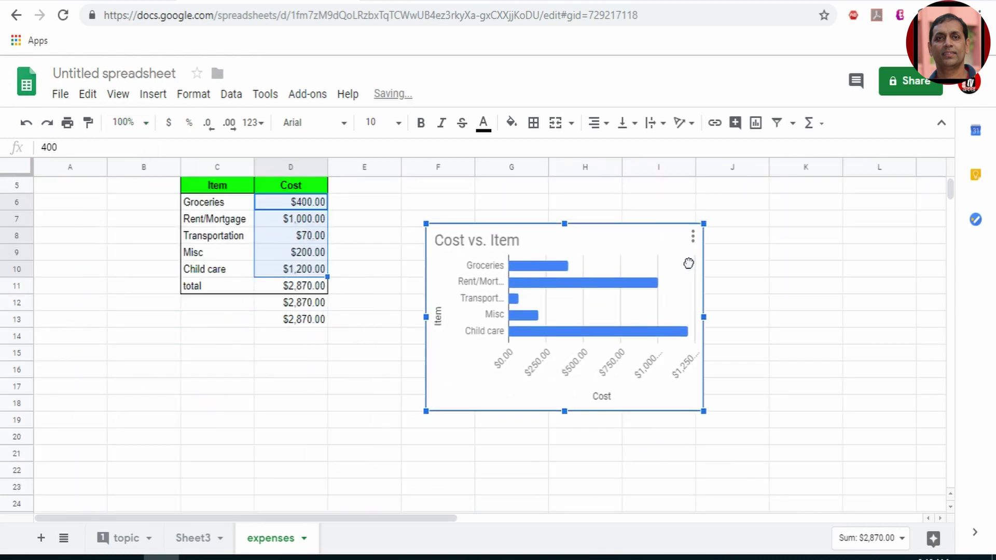
pyautogui.moveTo(704, 223); pyautogui.dragTo(680, 239)
pyautogui.moveTo(580, 307); pyautogui.dragTo(587, 268)
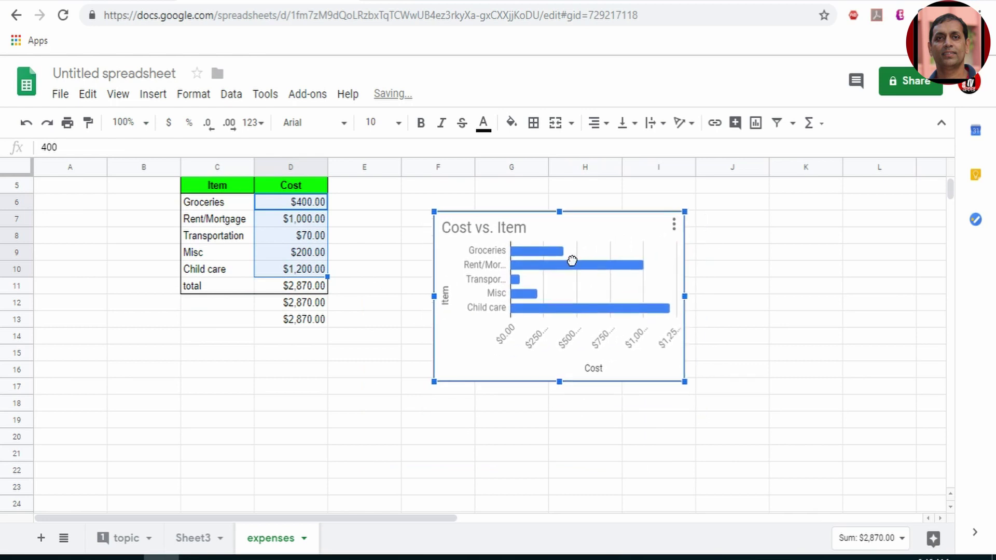
# Return the zoom to 200% and reselect the cost cells D6:D10.
pyautogui.click(145, 123)
pyautogui.click(129, 304)
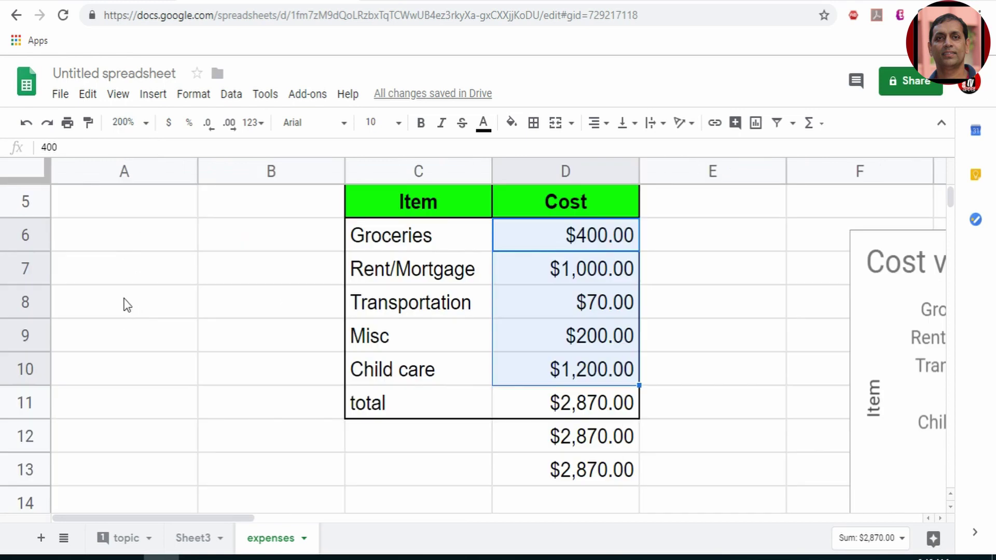
pyautogui.moveTo(207, 519)
pyautogui.mouseDown()
pyautogui.moveTo(363, 524)
pyautogui.moveTo(300, 526)
pyautogui.mouseUp()
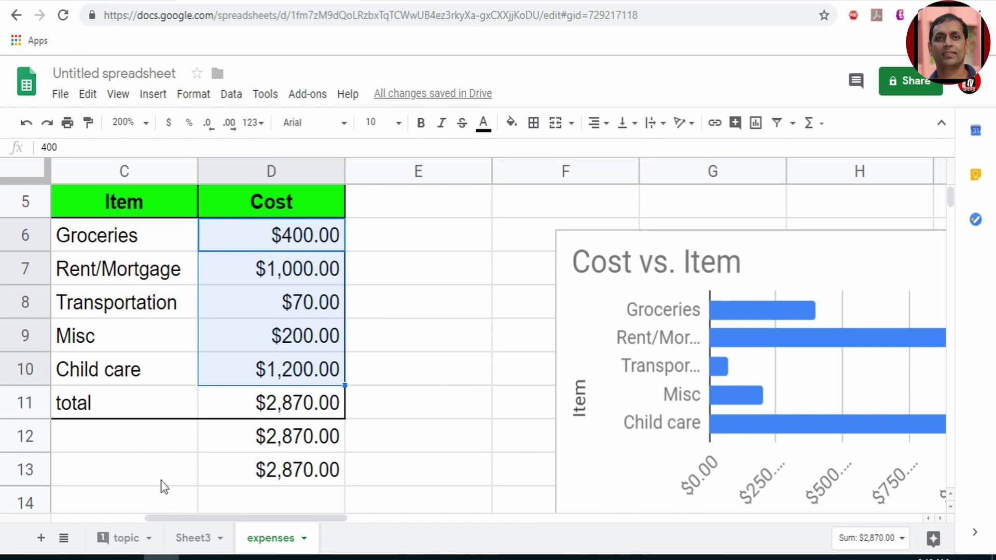
pyautogui.click(256, 241)
pyautogui.moveTo(254, 242); pyautogui.dragTo(272, 383)
# Define D6:D10 as a named range called 'expense' and close the Named ranges panel.
pyautogui.rightClick(264, 257)
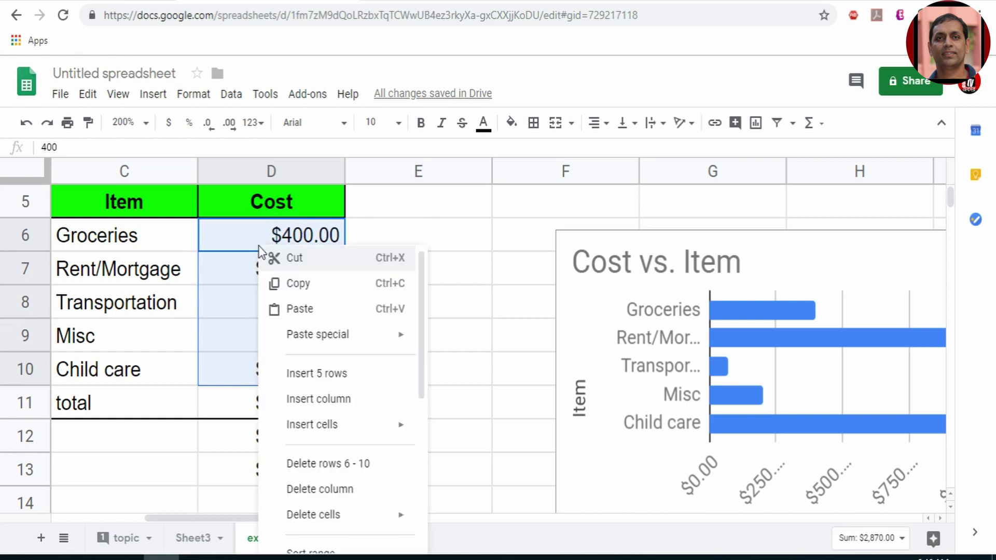
pyautogui.scroll(-3, 337, 364)
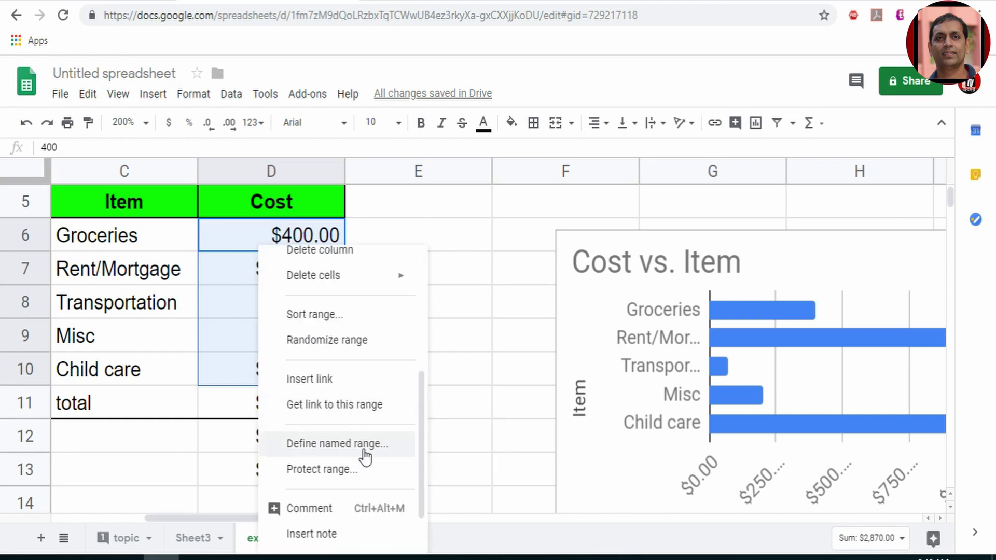
pyautogui.click(358, 450)
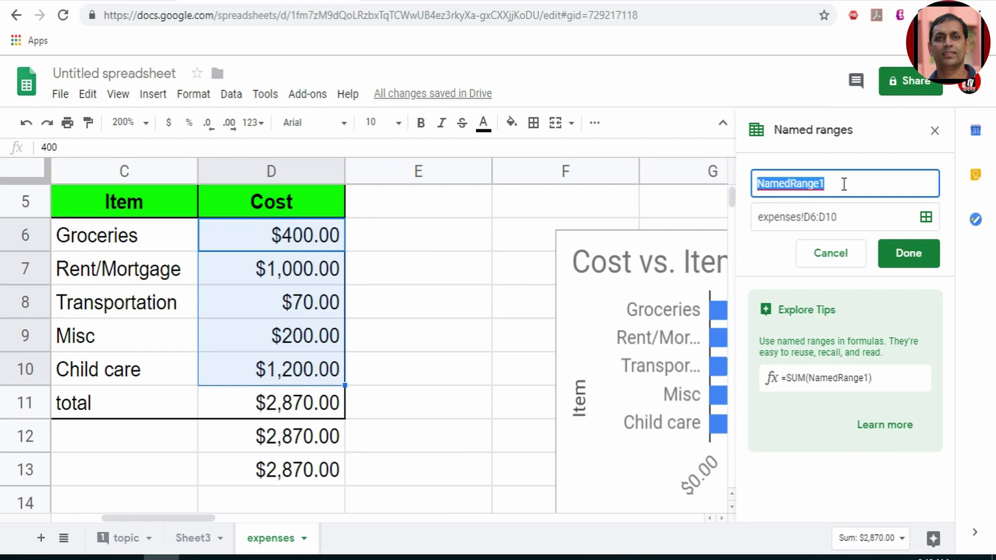
pyautogui.write('expe')
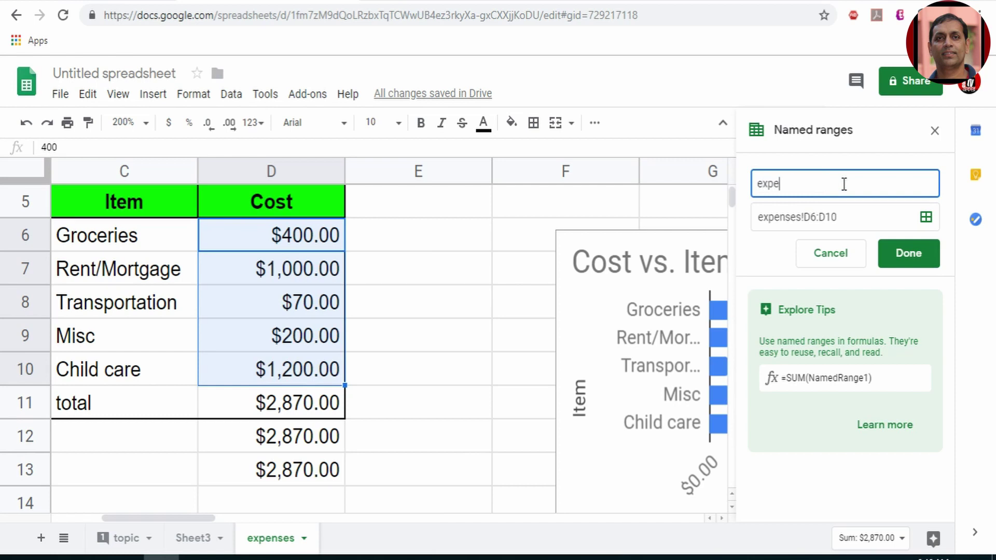
pyautogui.write('nse')
pyautogui.click(908, 255)
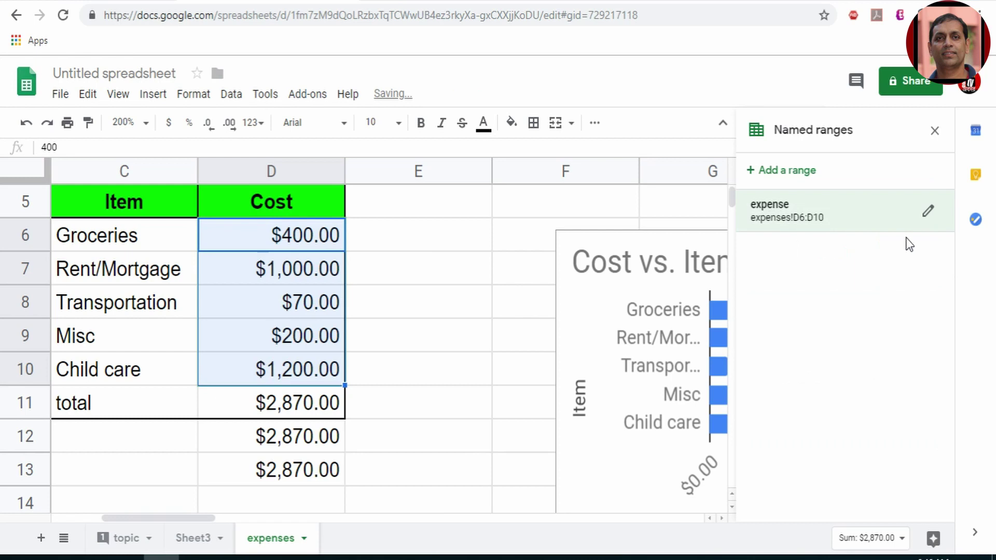
pyautogui.click(937, 132)
pyautogui.scroll(-1, 305, 501)
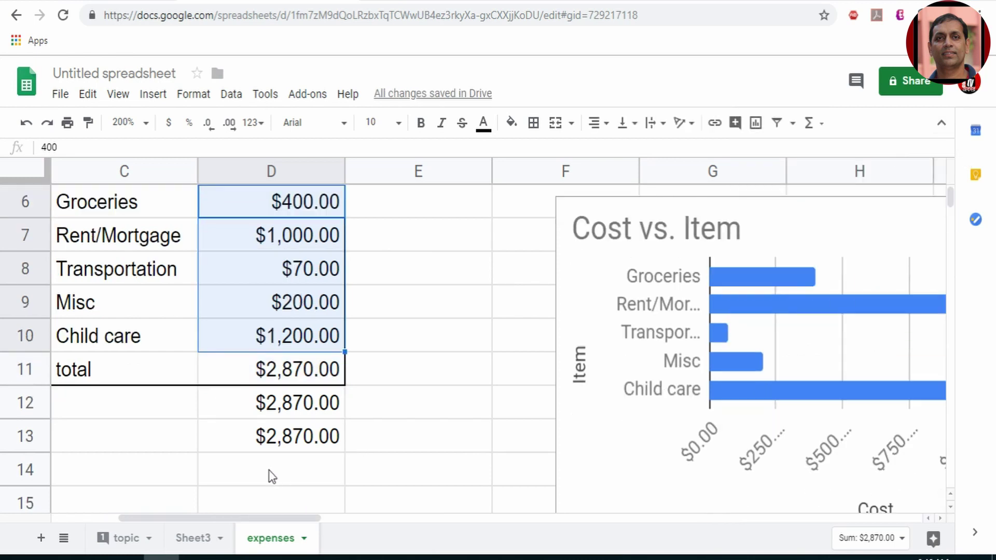
# Enter =sum(expense) in D14 and confirm it shows $2,870.00.
pyautogui.click(249, 471)
pyautogui.write('=')
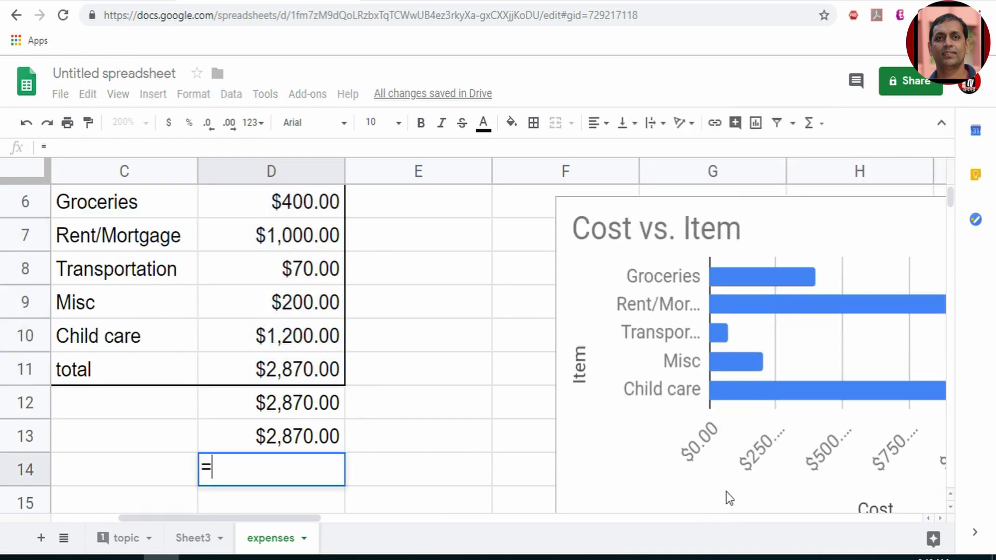
pyautogui.write('sum')
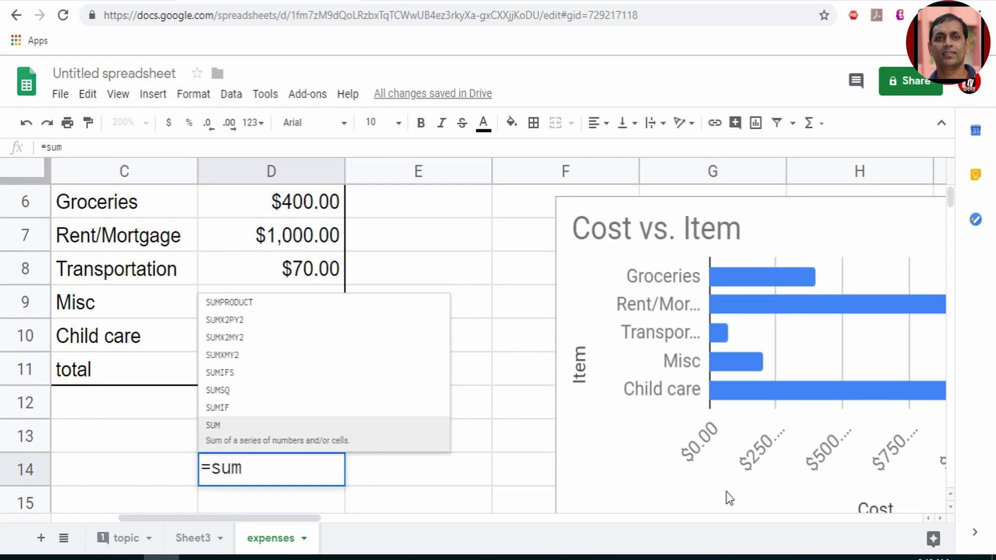
pyautogui.write('(e')
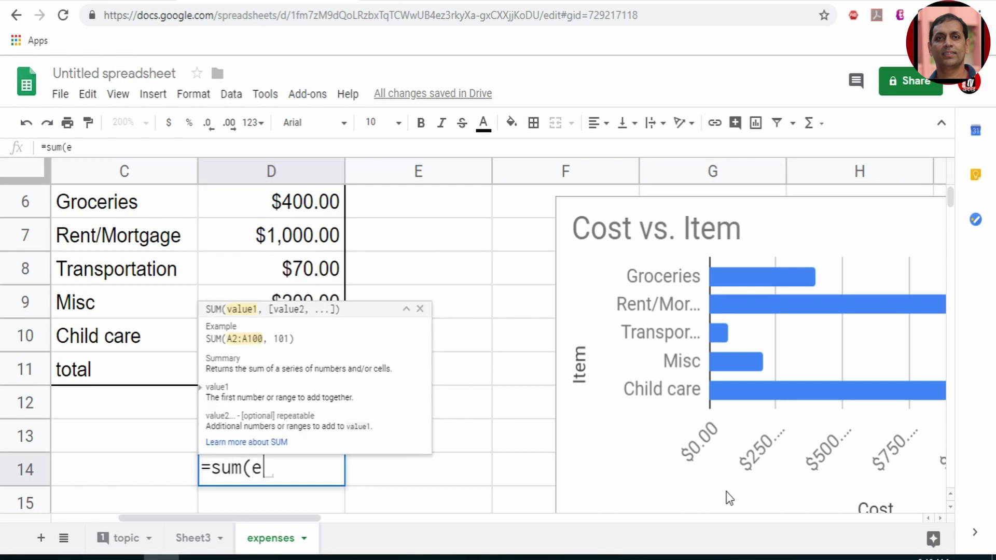
pyautogui.write('xp')
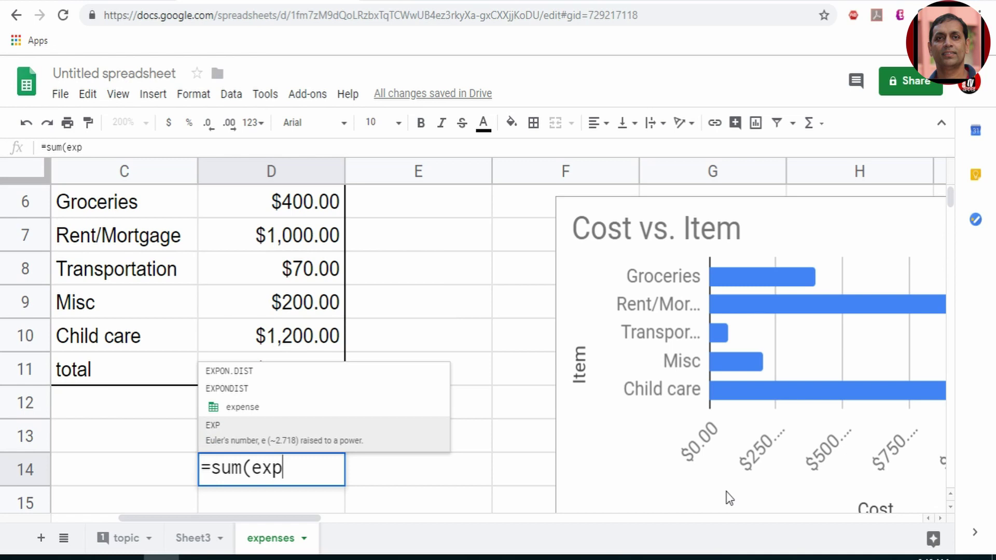
pyautogui.write('e')
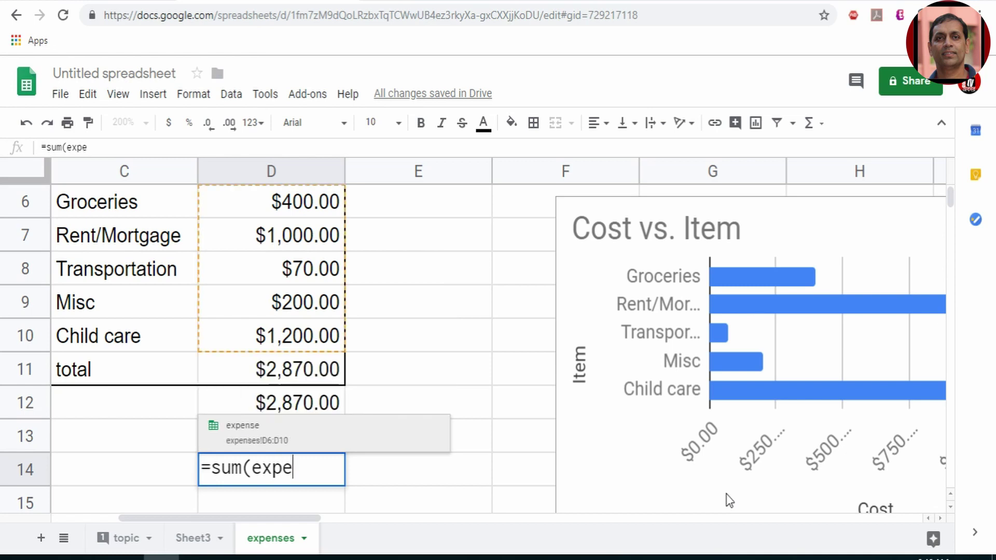
pyautogui.write('nse')
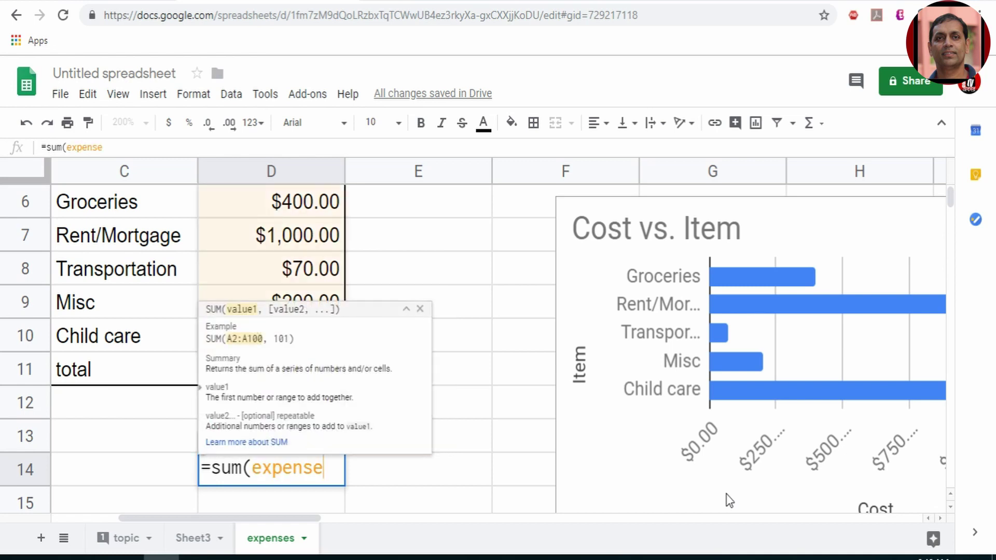
pyautogui.write(')')
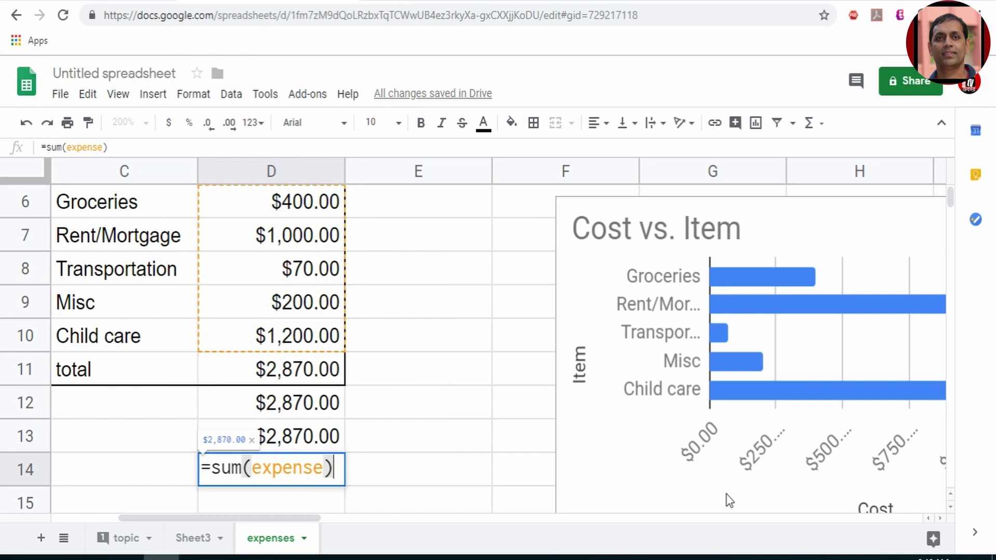
pyautogui.press('Return')
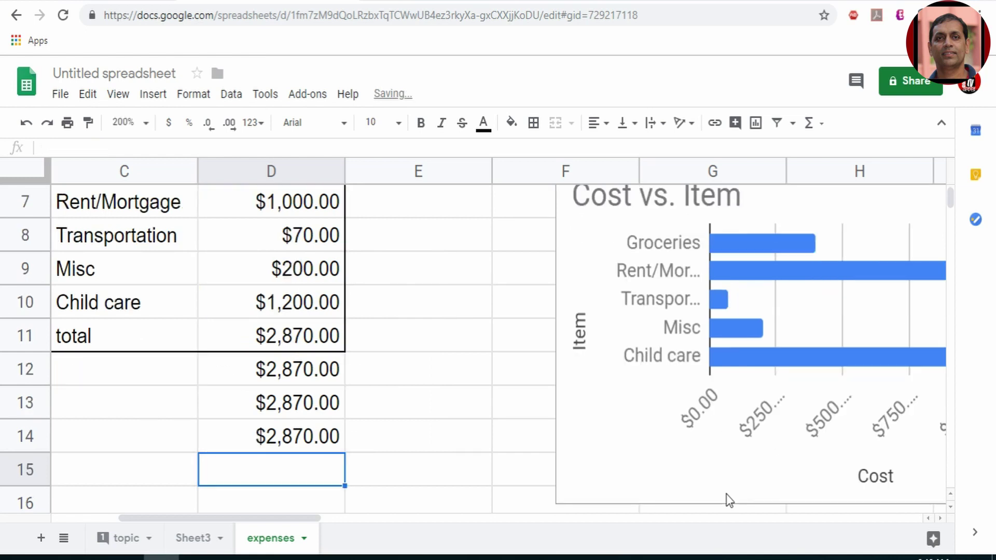
pyautogui.click(303, 440)
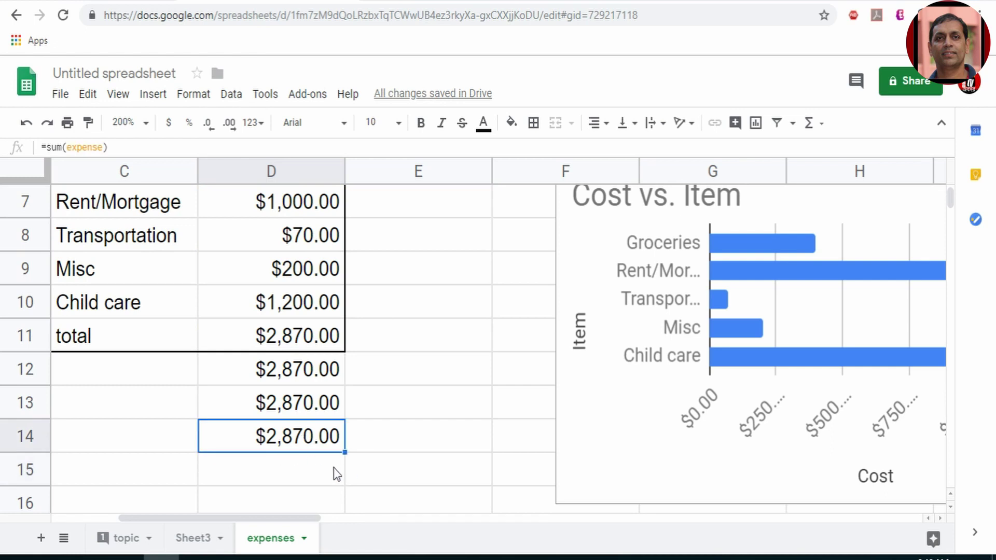
pyautogui.scroll(2, 409, 415)
pyautogui.scroll(2, 409, 415)
pyautogui.scroll(-2, 409, 415)
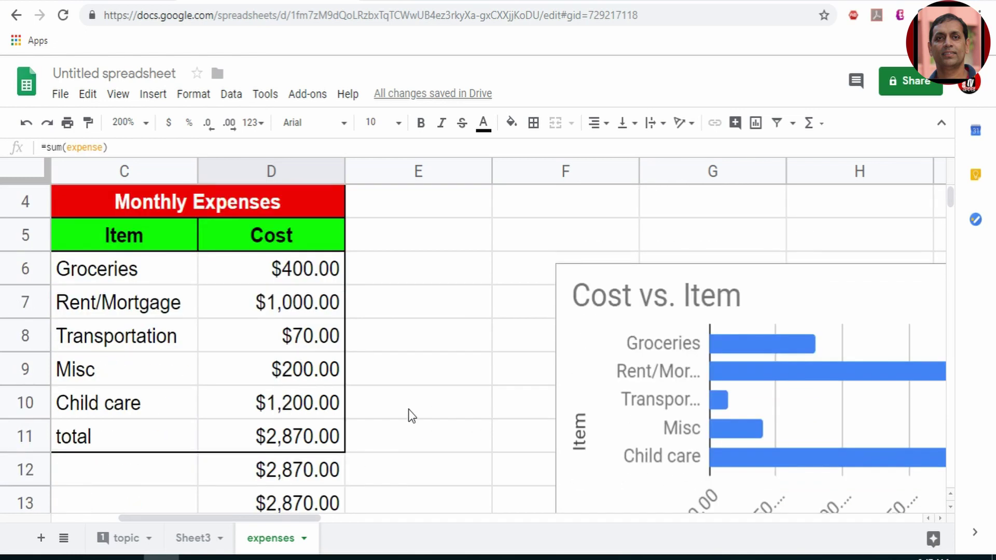